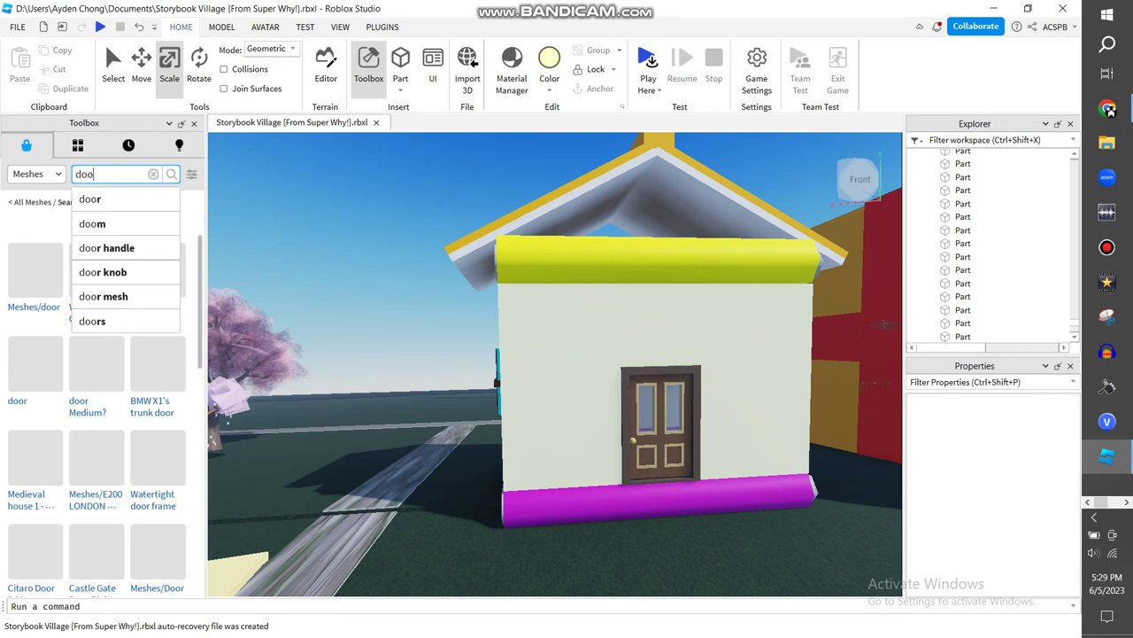
Step: Search the Toolbox meshes for "book" and insert the open mesh named "Book" into the scene
type("boor")
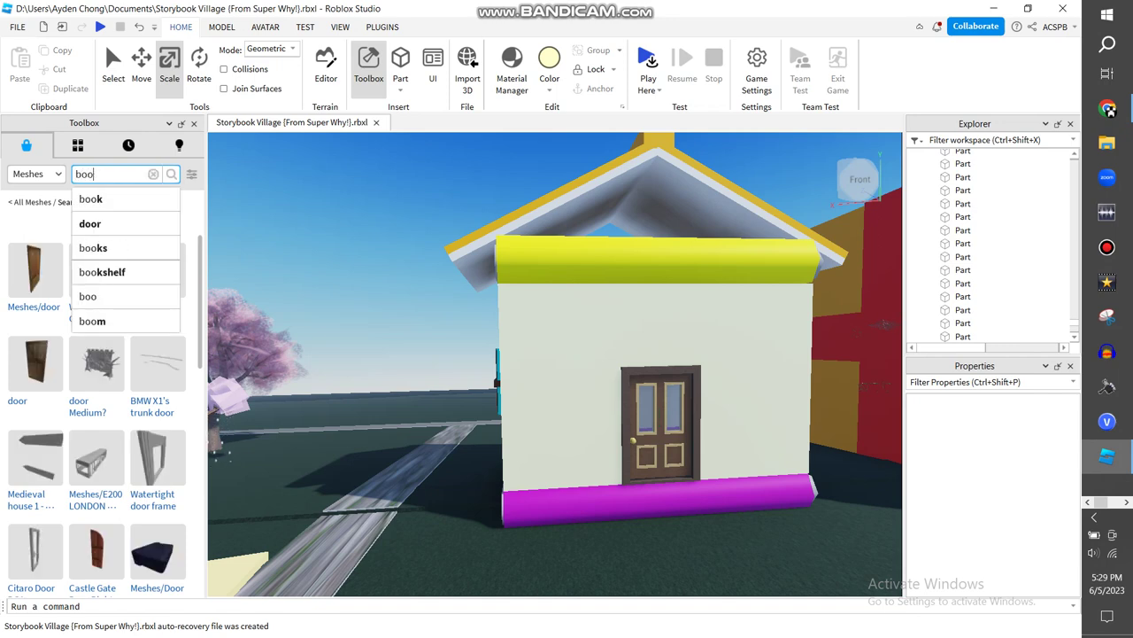
key("Return")
key("w")
key("d")
left_click(158, 271)
scroll(367, 185, "up", 1)
right_click(366, 186)
left_click(401, 121)
left_click(96, 365)
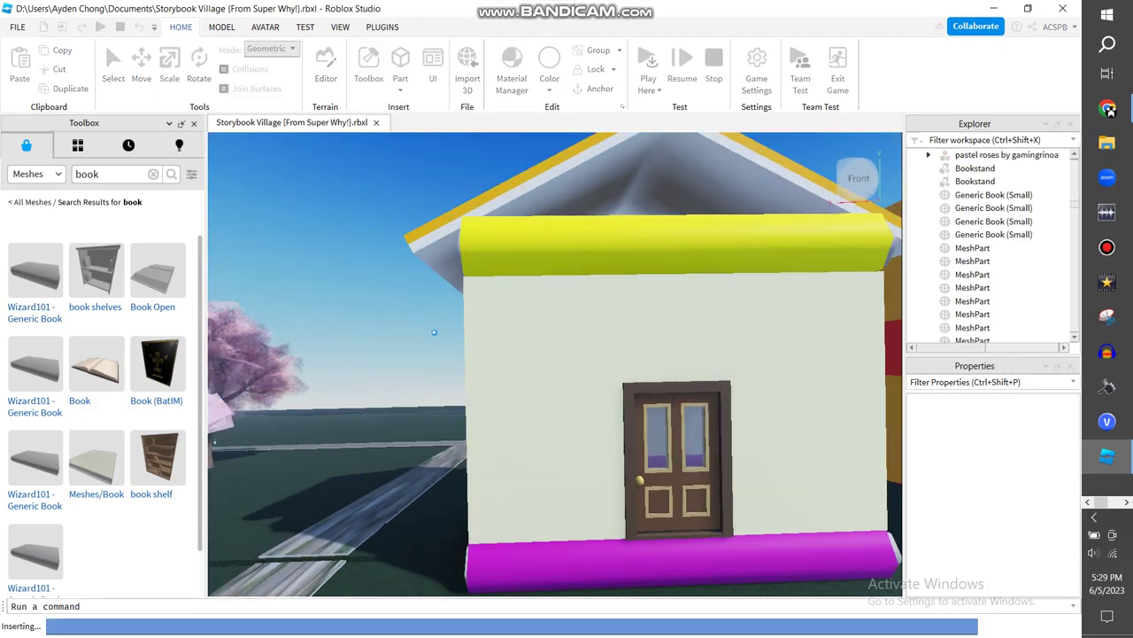
Step: Rotate the inserted book upright so its open pages face the front
scroll(555, 364, "down", 5)
mouse_move(556, 364)
right_mouse_down()
mouse_move(584, 337)
mouse_move(576, 372)
right_mouse_up()
scroll(584, 336, "up", 3)
key("ctrl+4")
left_click_drag(597, 255, 609, 361)
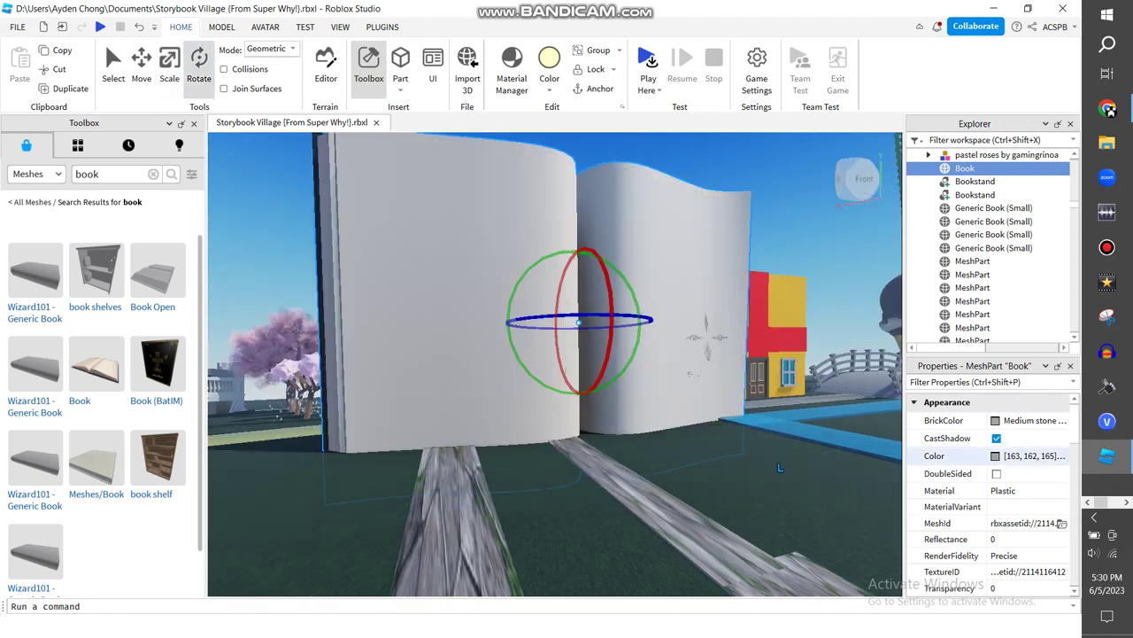
left_click_drag(1074, 423, 1074, 493)
right_click_drag(620, 371, 567, 309)
key("w")
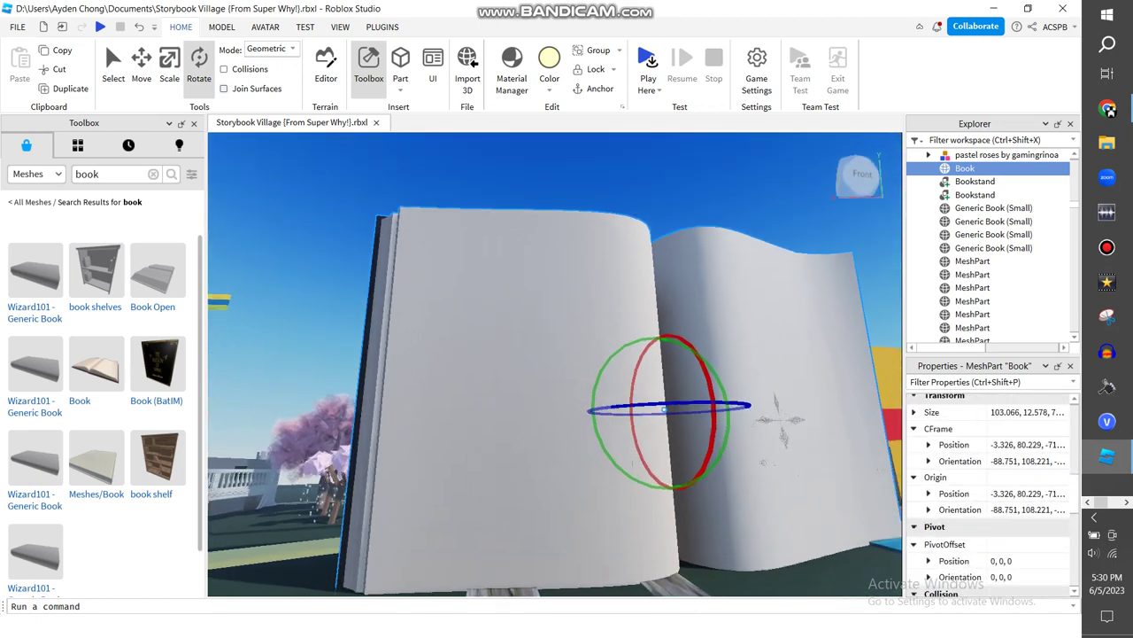
Step: Move the upright book into the air above the library building
scroll(567, 336, "down", 2)
left_click(142, 66)
left_click_drag(649, 496, 636, 292)
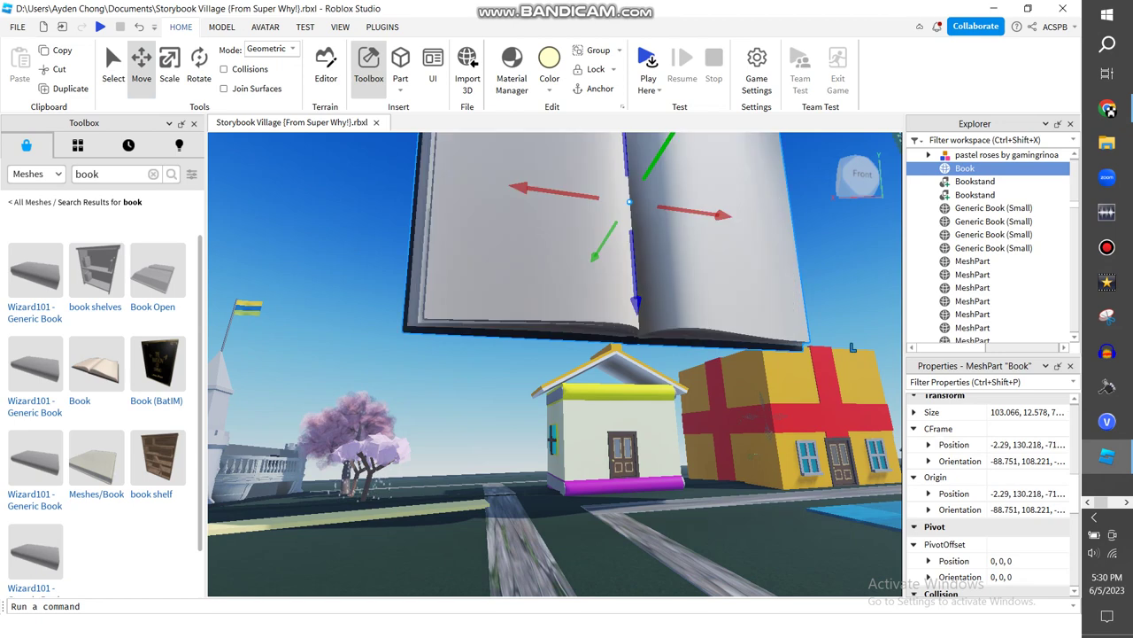
Step: Insert a small block part at the top edge of the open book and select it together with the book
left_click(483, 390)
right_click_drag(482, 390, 483, 276)
left_click(400, 62)
key("d")
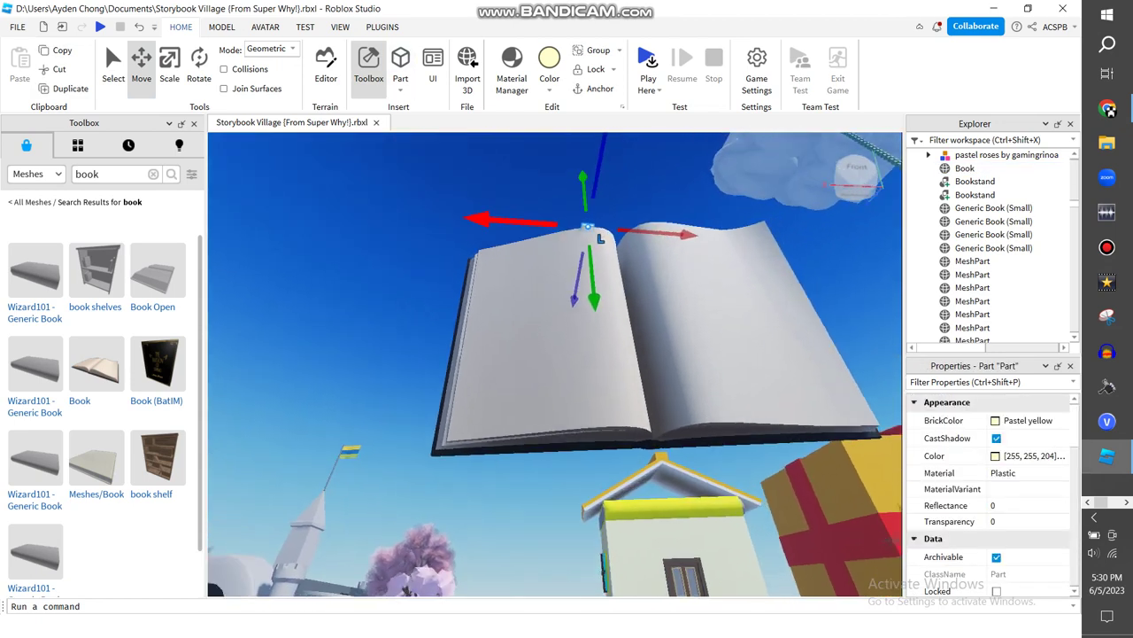
left_click_drag(441, 206, 651, 348)
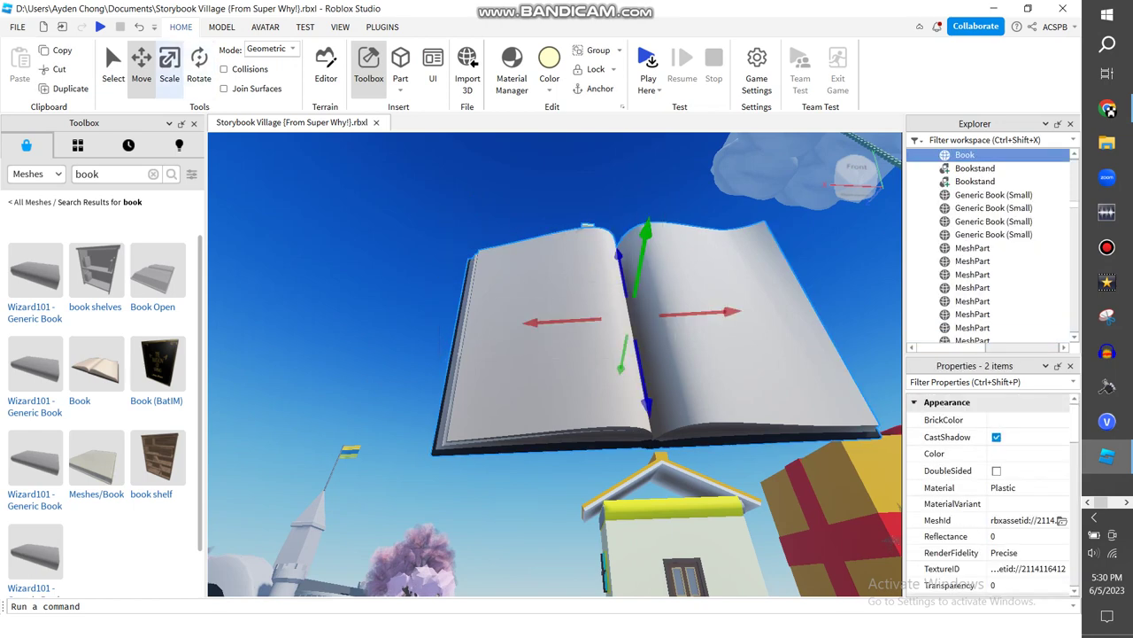
Step: Scale the book and its block down together to about door size and move them onto the library's front wall
left_click(170, 66)
right_click_drag(496, 301, 575, 354)
scroll(569, 345, "down", 6)
left_click_drag(611, 218, 530, 288)
scroll(530, 288, "up", 6)
right_click_drag(530, 288, 460, 252)
left_click_drag(451, 234, 617, 399)
scroll(611, 372, "up", 3)
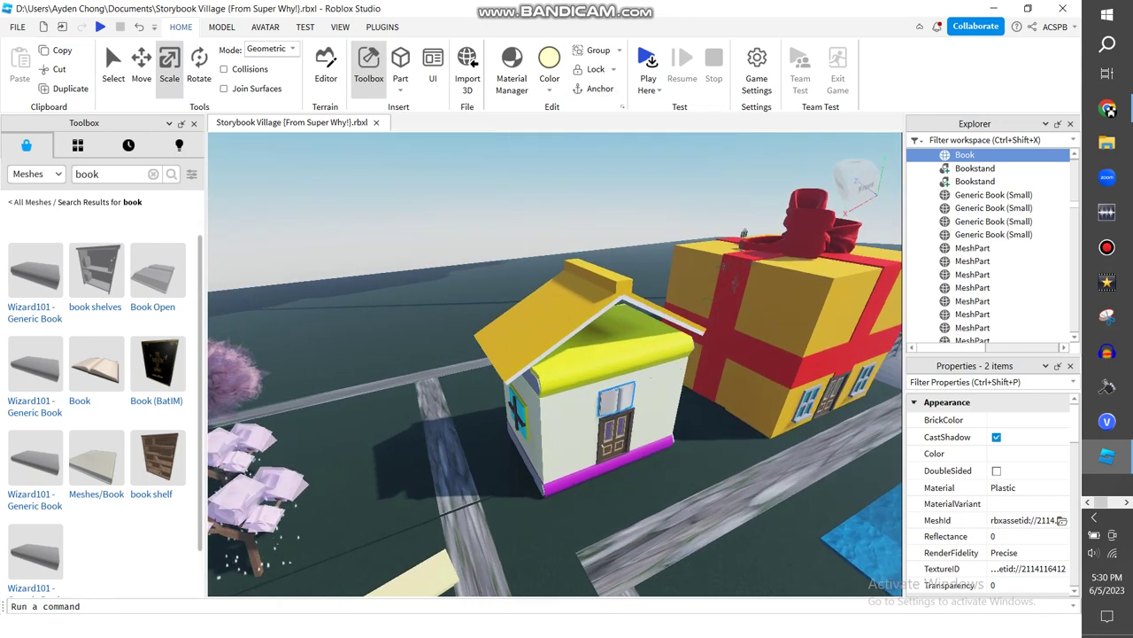
Step: Shift the small book up the front wall so it sits centred just above the door
right_click_drag(618, 400, 602, 436)
scroll(593, 381, "up", 8)
left_click_drag(588, 377, 604, 340)
right_click_drag(604, 341, 588, 296)
scroll(690, 490, "down", 5)
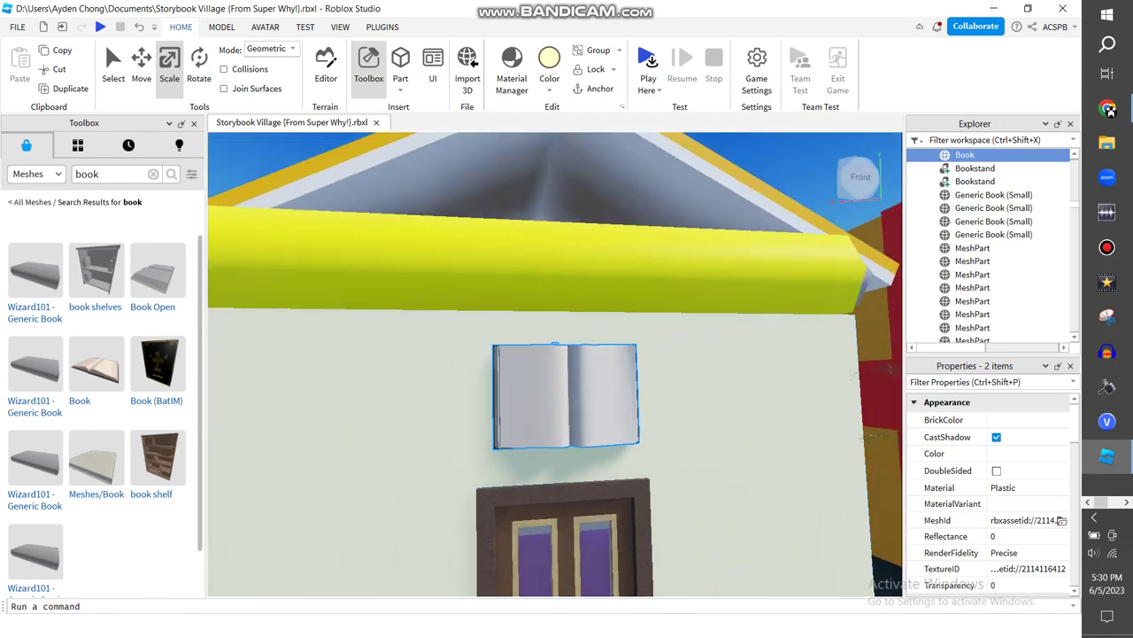
scroll(578, 397, "down", 5)
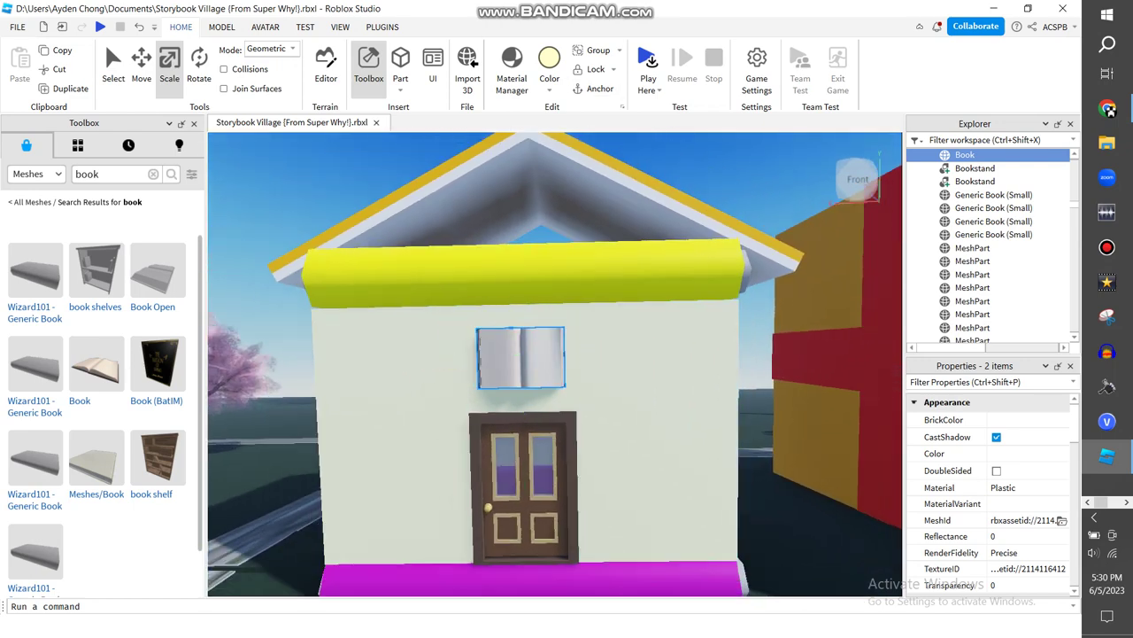
Step: Delete the small helper block from the top edge of the book
mouse_move(571, 442)
right_mouse_down()
mouse_move(602, 407)
mouse_move(562, 409)
mouse_move(580, 429)
right_mouse_up()
left_click(602, 407)
scroll(602, 408, "up", 5)
left_click(580, 430)
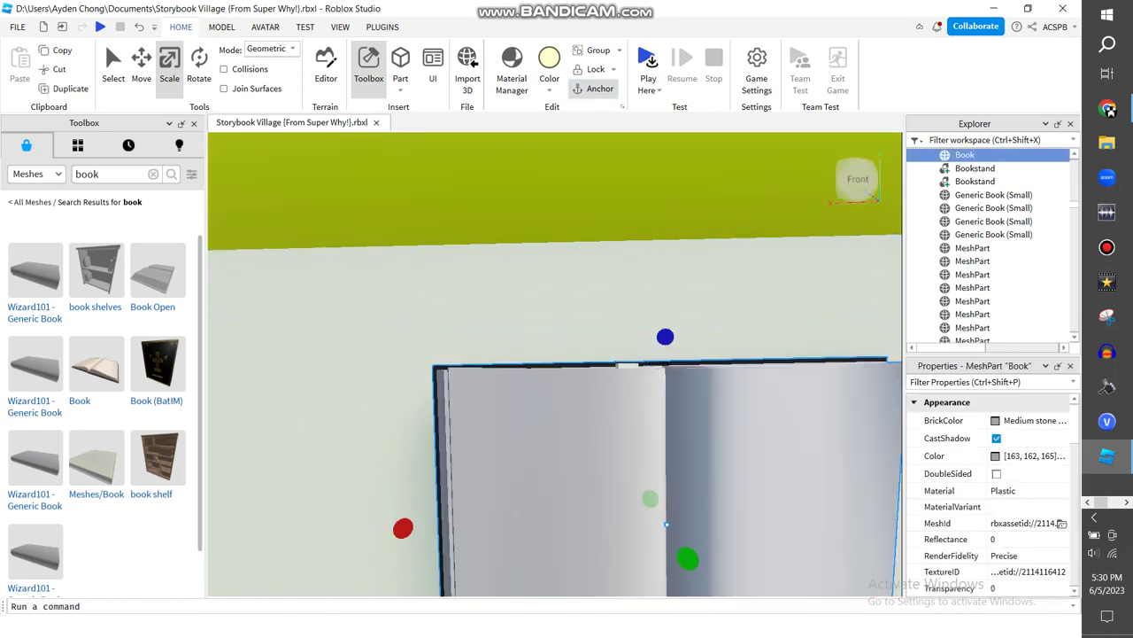
left_click(626, 364)
right_click(626, 365)
left_click(660, 122)
Step: Examine the Storybrook Village Library picture in Chrome for the gable's appearance and return to Roblox Studio
right_click_drag(656, 186, 699, 191)
scroll(655, 265, "down", 5)
right_click_drag(655, 266, 562, 292)
scroll(562, 293, "down", 2)
left_click(1108, 110)
left_click(1107, 109)
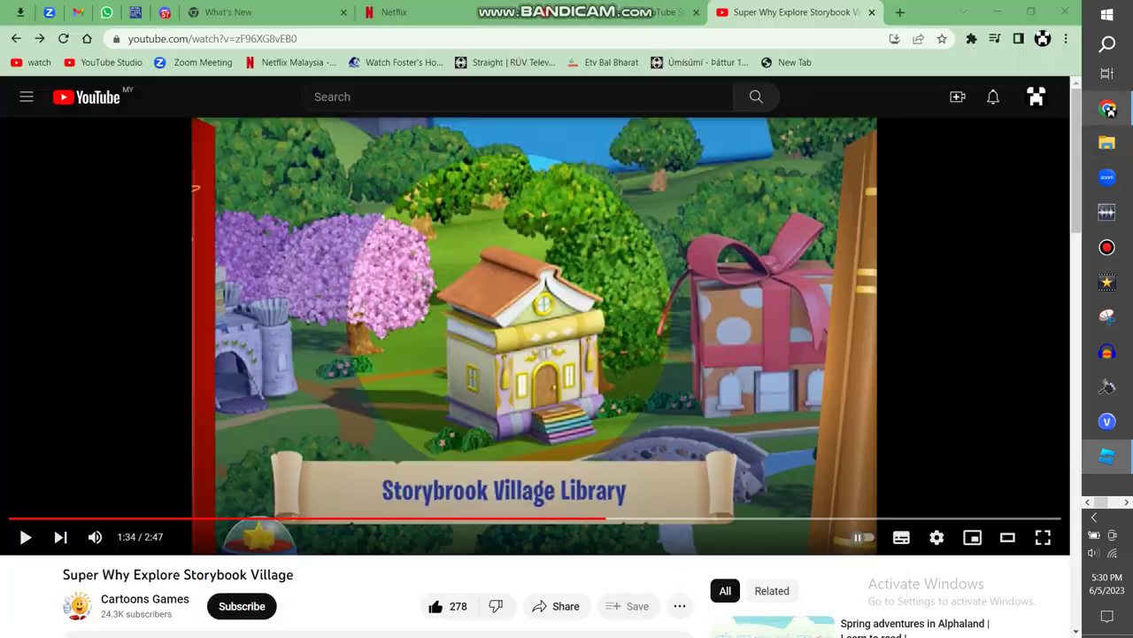
left_click(997, 11)
Step: Insert a wedge part on the yellow slab under the roof and turn it so its slope follows the gable
right_click_drag(602, 292, 531, 274)
scroll(602, 239, "up", 5)
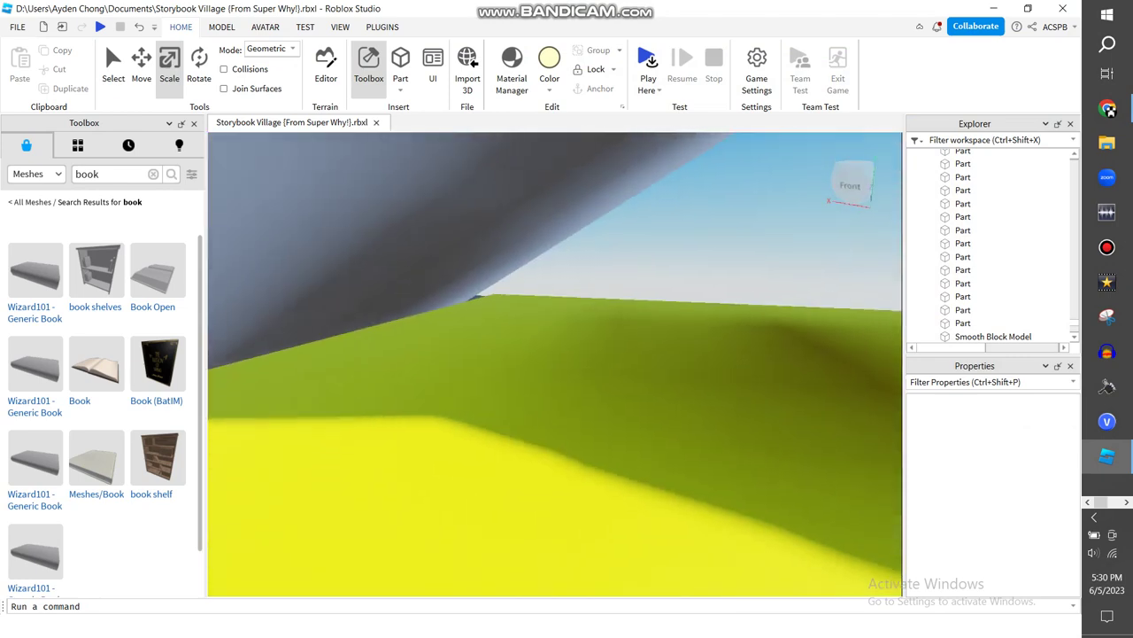
scroll(531, 275, "down", 4)
scroll(532, 274, "up", 4)
left_click(400, 86)
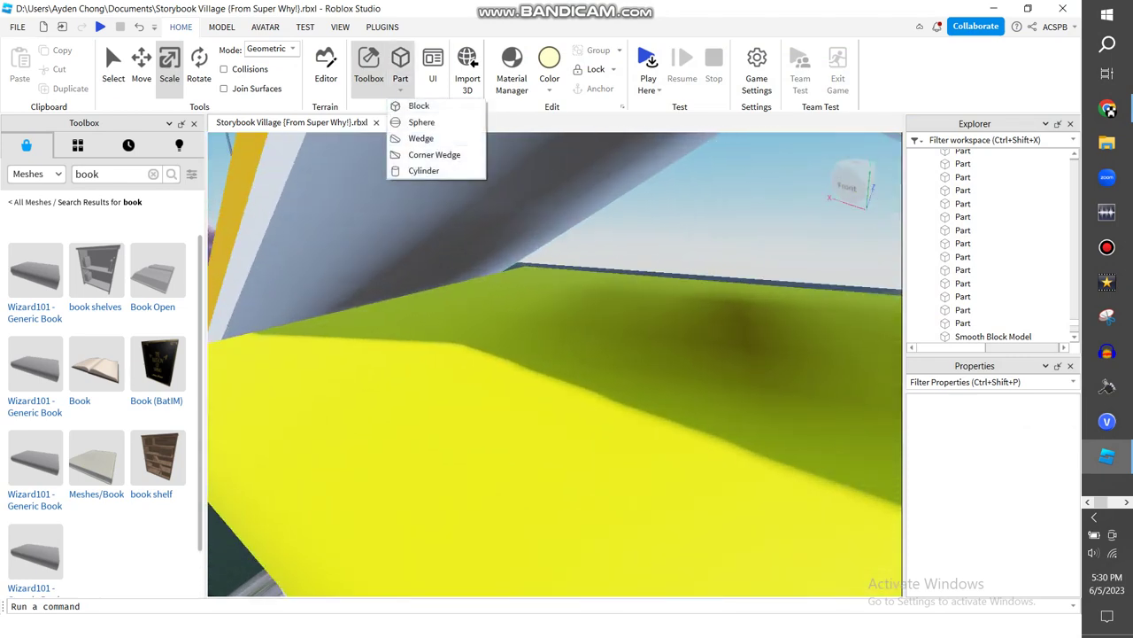
left_click(423, 139)
scroll(531, 292, "down", 3)
right_click_drag(531, 292, 549, 270)
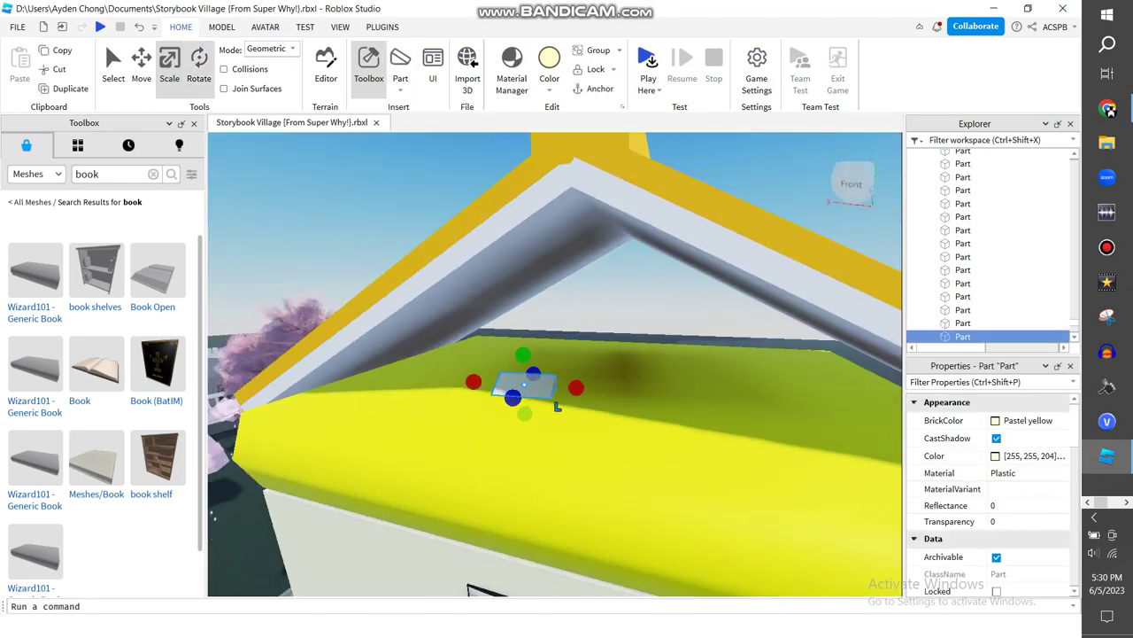
scroll(553, 372, "up", 3)
left_click(169, 69)
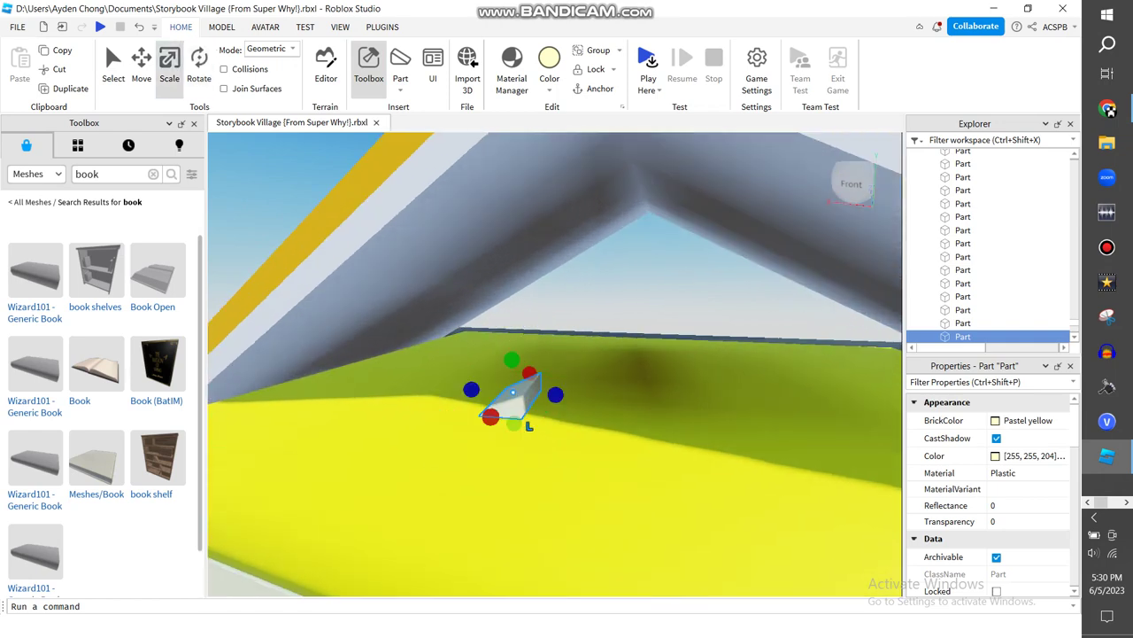
Step: Stretch the wedge sideways from the roof's eave to the centre of the front gable
left_click_drag(471, 390, 512, 378)
right_click_drag(549, 355, 620, 354)
left_click(595, 88)
left_click_drag(822, 395, 753, 392)
scroll(620, 390, "down", 2)
right_click_drag(619, 390, 726, 355)
scroll(610, 416, "down", 2)
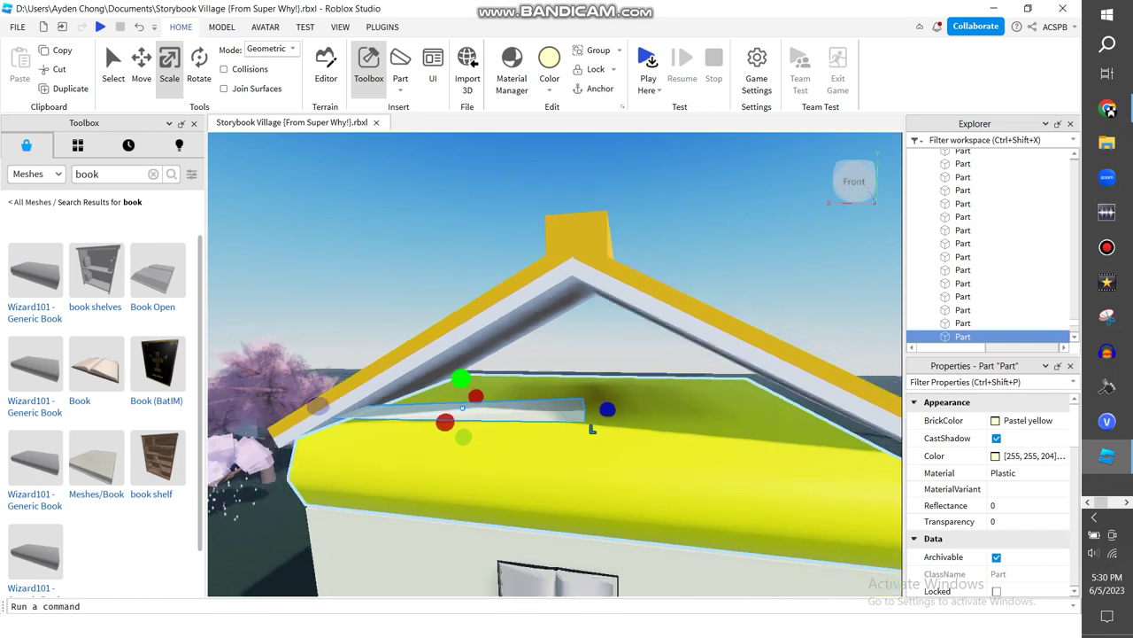
Step: Raise the wedge's height so its peak reaches just under the roof ridge and its slope follows the roof's underside
left_click_drag(462, 381, 457, 286)
left_click_drag(455, 241, 454, 241)
scroll(454, 241, "up", 2)
right_click_drag(454, 240, 513, 244)
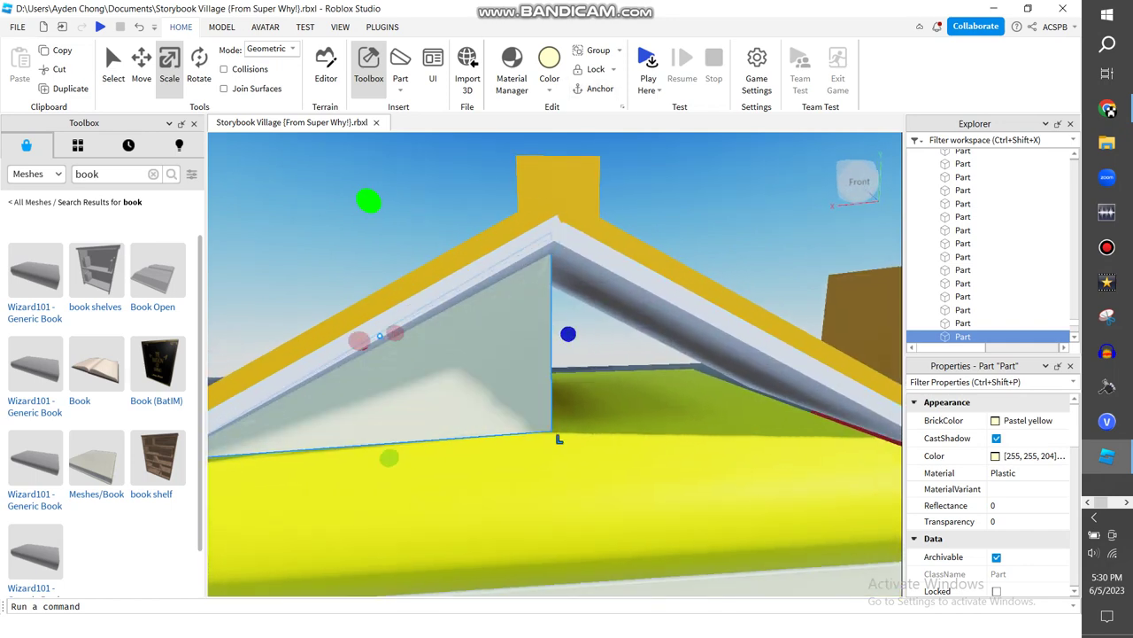
left_click_drag(370, 218, 370, 222)
scroll(611, 390, "down", 2)
scroll(611, 372, "up", 6)
right_click_drag(611, 390, 602, 367)
scroll(602, 367, "down", 6)
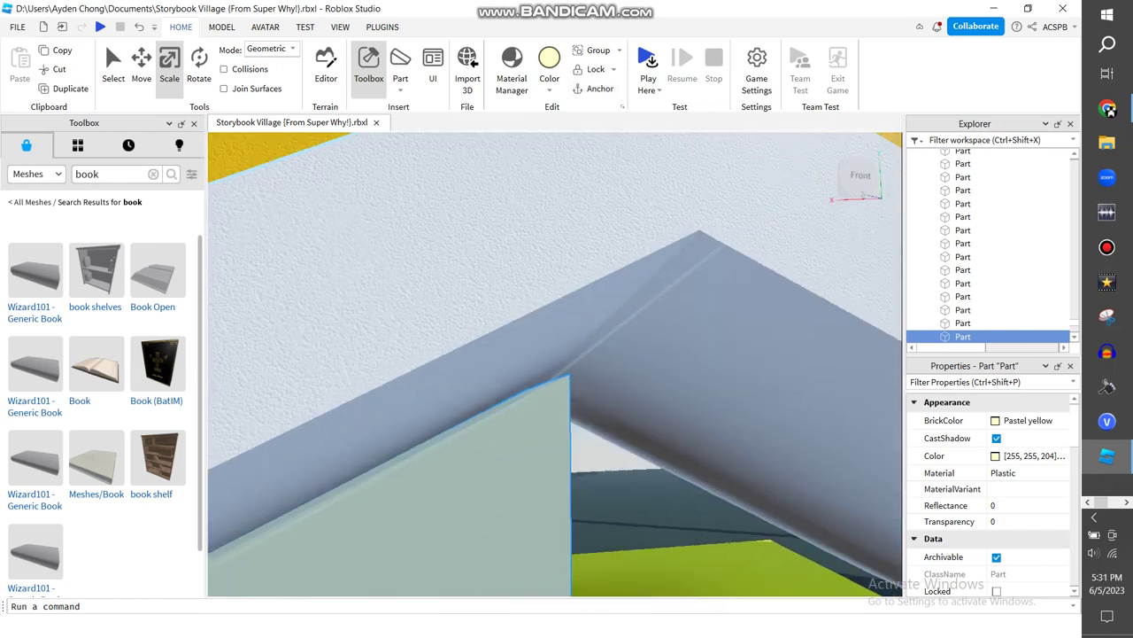
scroll(611, 372, "up", 5)
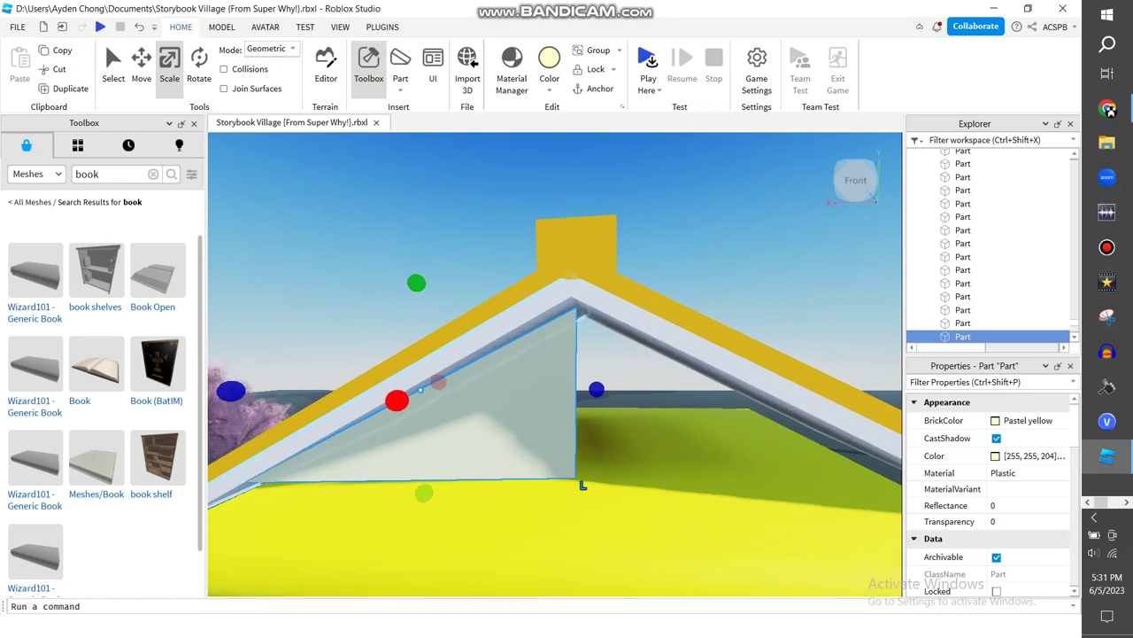
Step: Extend the wedge's depth toward the front of the house and fine-tune its inner edge at the gable centre
left_click_drag(370, 405, 308, 432)
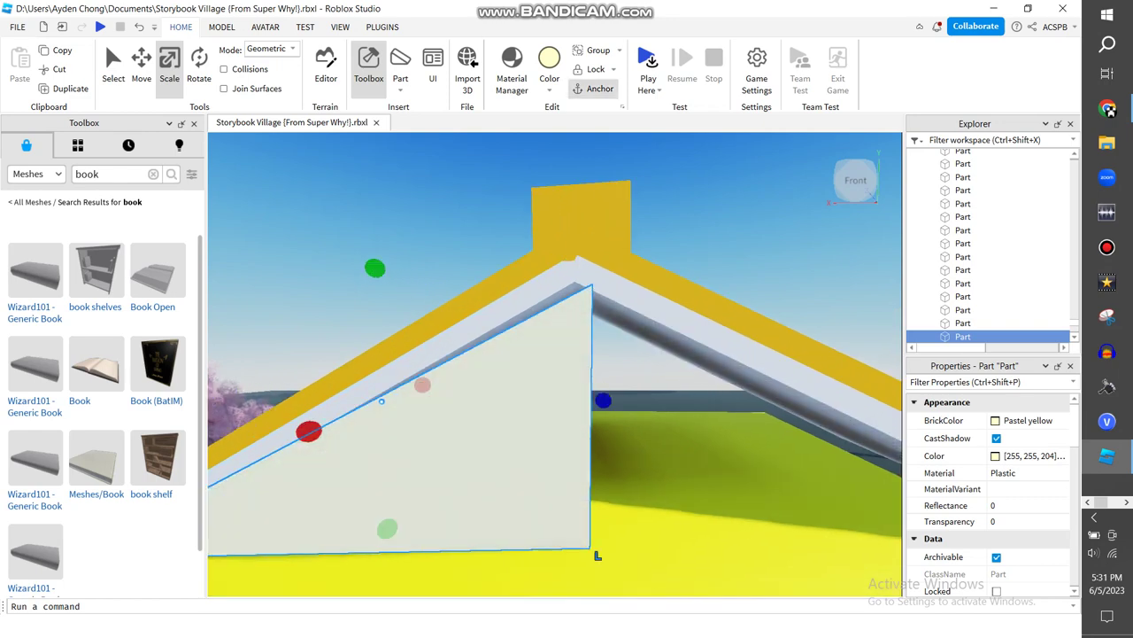
scroll(372, 399, "down", 5)
right_click_drag(372, 399, 389, 434)
left_click_drag(622, 339, 620, 339)
Step: Extend the wedge's depth through the roof space to the back edge of the yellow slab
scroll(610, 354, "up", 4)
right_click_drag(611, 354, 531, 248)
scroll(548, 354, "down", 3)
left_click_drag(551, 232, 597, 305)
scroll(576, 266, "down", 3)
left_click_drag(715, 327, 720, 329)
scroll(720, 329, "down", 3)
right_click_drag(720, 329, 549, 242)
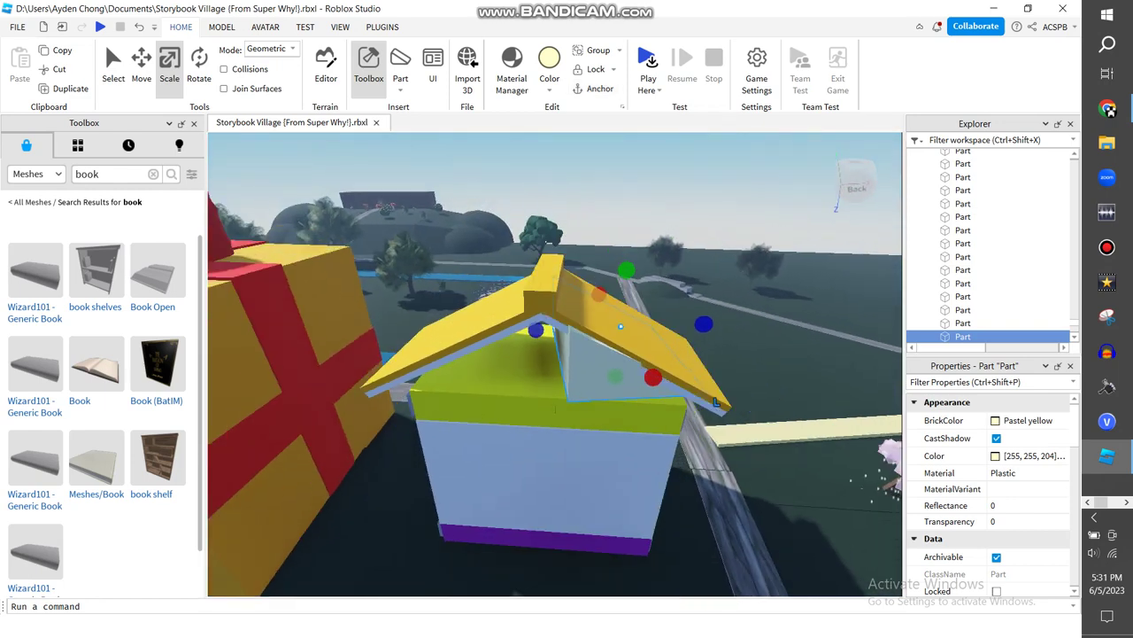
left_click_drag(613, 329, 623, 378)
scroll(623, 378, "up", 6)
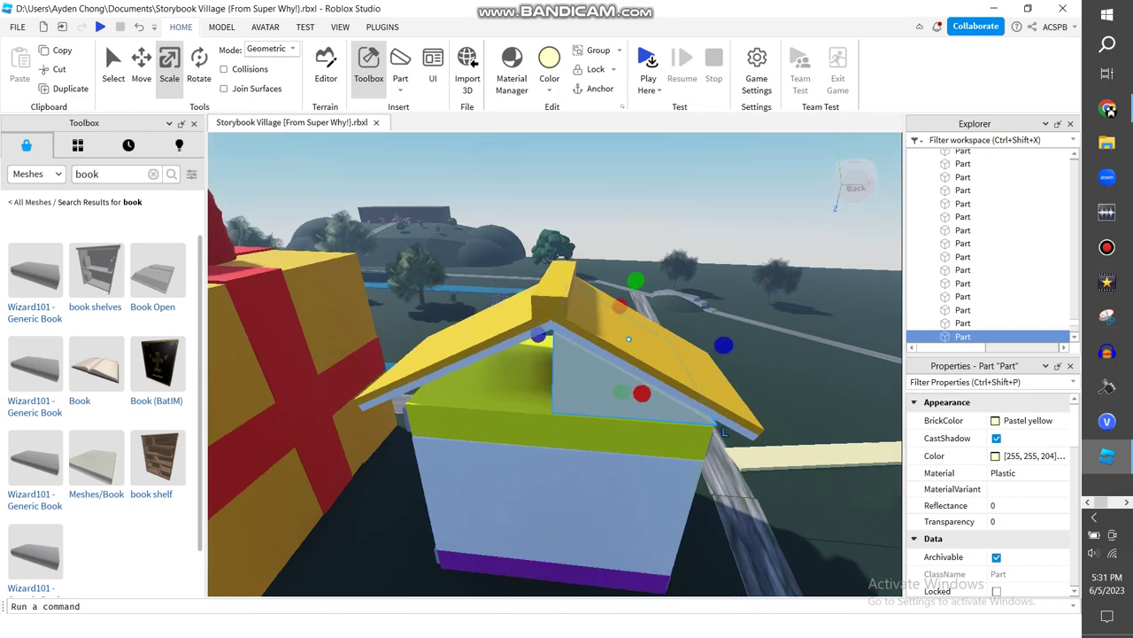
Step: Try to reposition and rotate the wedge under the back of the roof
right_click_drag(623, 378, 753, 323)
scroll(681, 332, "down", 3)
left_click_drag(523, 393, 489, 442)
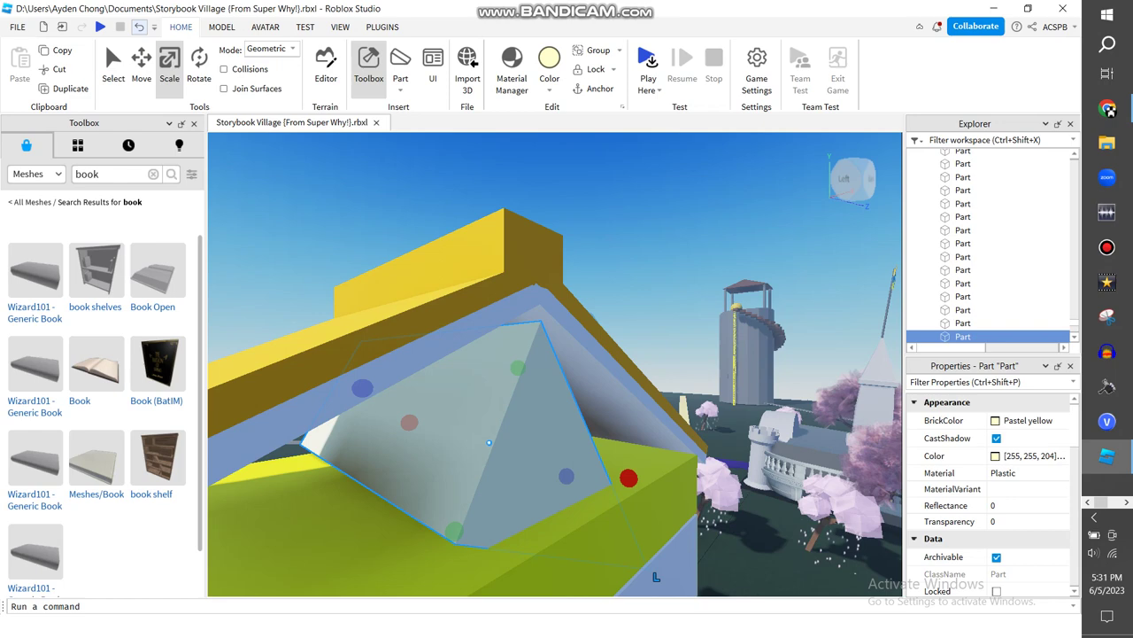
key("ctrl+r")
Step: Stretch the wedge slightly outward so its thin end reaches the slab's outer edge beneath the eave
right_click_drag(671, 407, 575, 411)
scroll(670, 410, "down", 3)
left_click_drag(713, 372, 719, 372)
key("a")
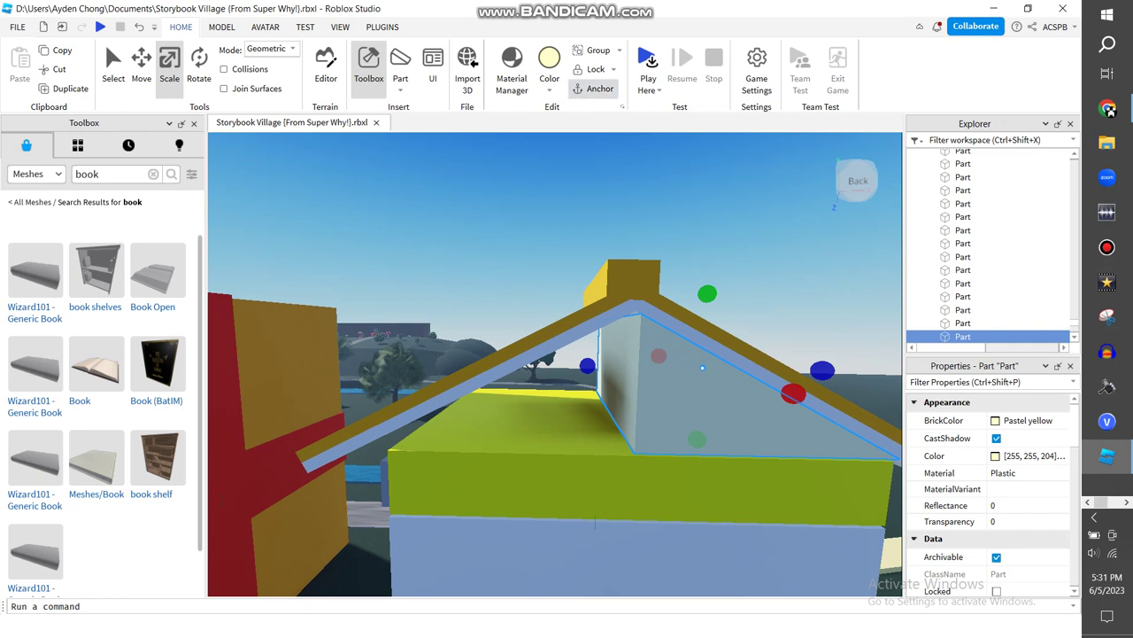
Step: Duplicate the wedge, turn the copy around to mirror the original, and place it under the other roof half
left_click(64, 88)
left_click(200, 67)
left_click_drag(795, 376, 607, 365)
left_click(142, 67)
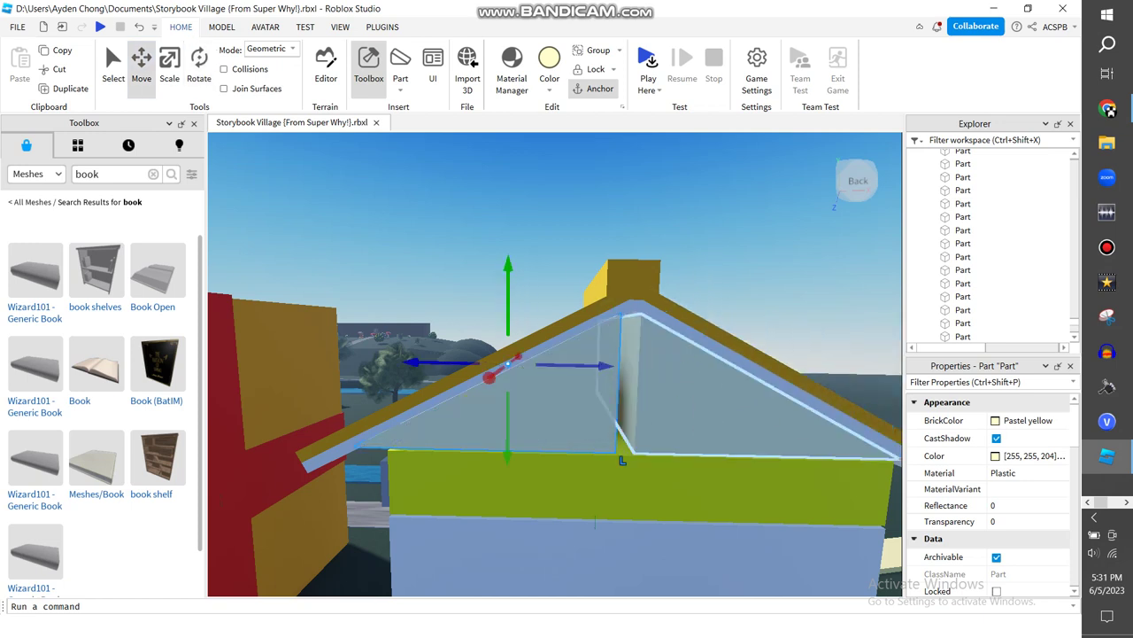
Step: Resize the duplicated wedge at the gable centre so it closes the gap with the original wedge
key("ctrl+4")
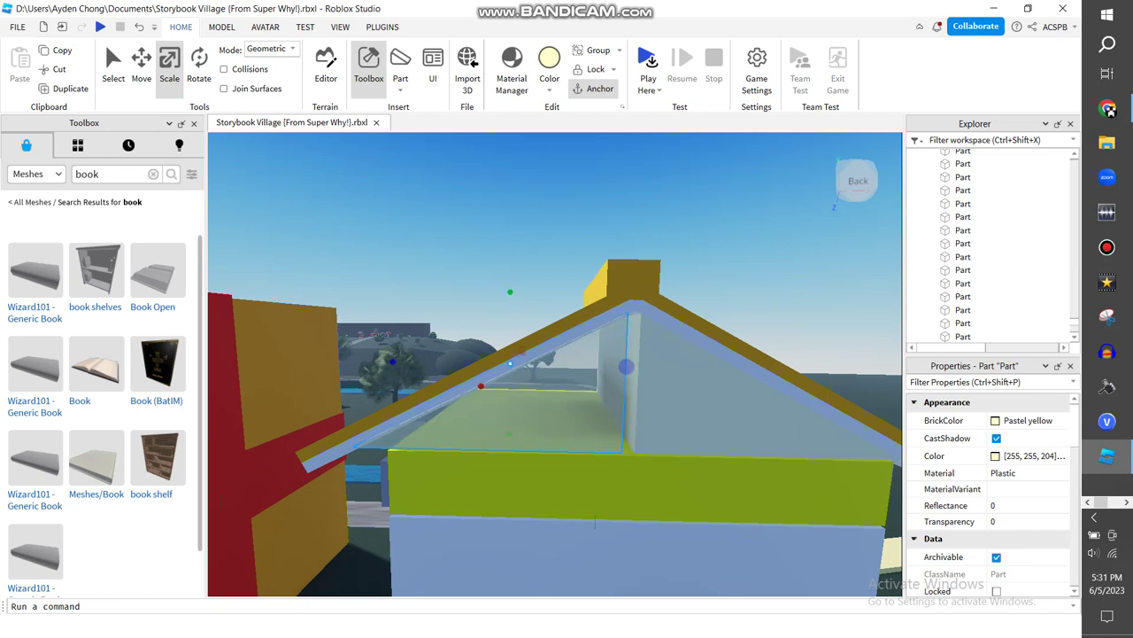
left_click_drag(631, 366, 582, 365)
left_click(675, 393)
scroll(582, 365, "down", 3)
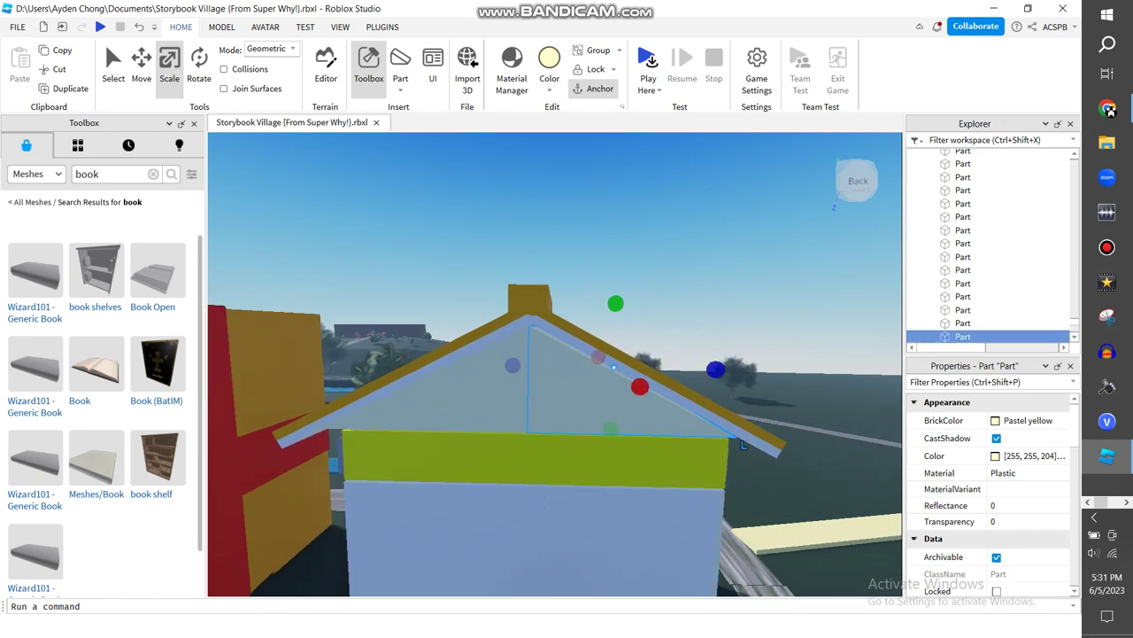
left_click(762, 265)
Step: Widen the original wedge slightly toward its eave as seen from the front of the house
scroll(762, 266, "up", 4)
right_click_drag(761, 266, 465, 279)
key("s")
scroll(354, 372, "down", 2)
left_click(452, 388)
scroll(389, 365, "up", 4)
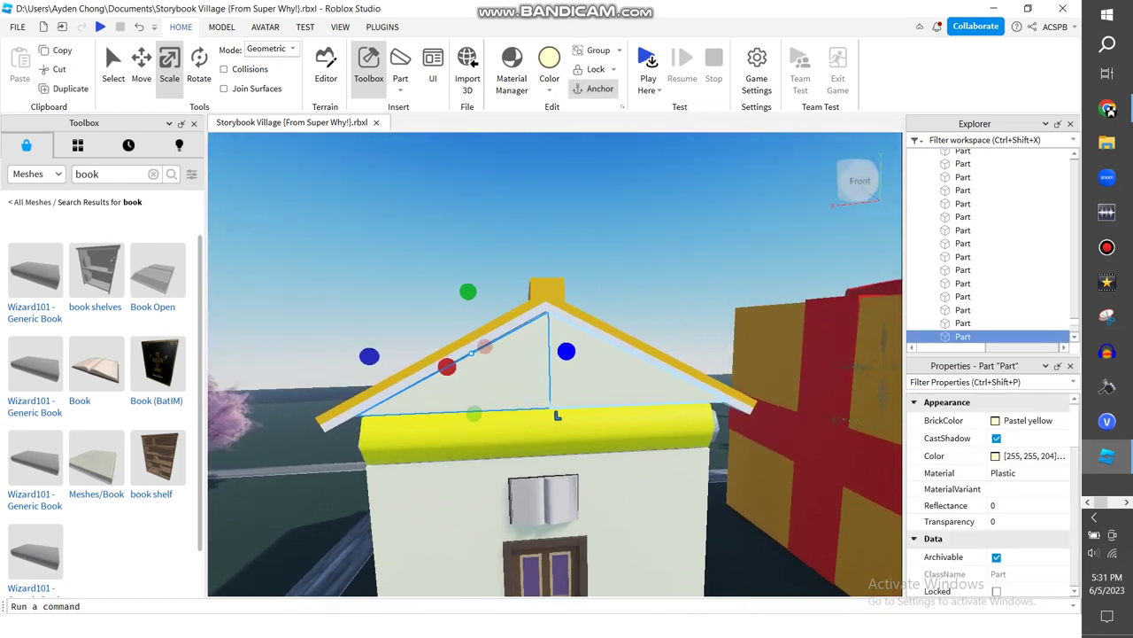
mouse_move(365, 352)
left_mouse_down()
mouse_move(350, 353)
mouse_move(359, 353)
left_mouse_up()
left_click_drag(607, 347, 606, 346)
key("d")
Step: Fine-tune the duplicated wedge's width and height so it fills its half of the front gable
left_click(558, 368)
left_click_drag(483, 349, 480, 349)
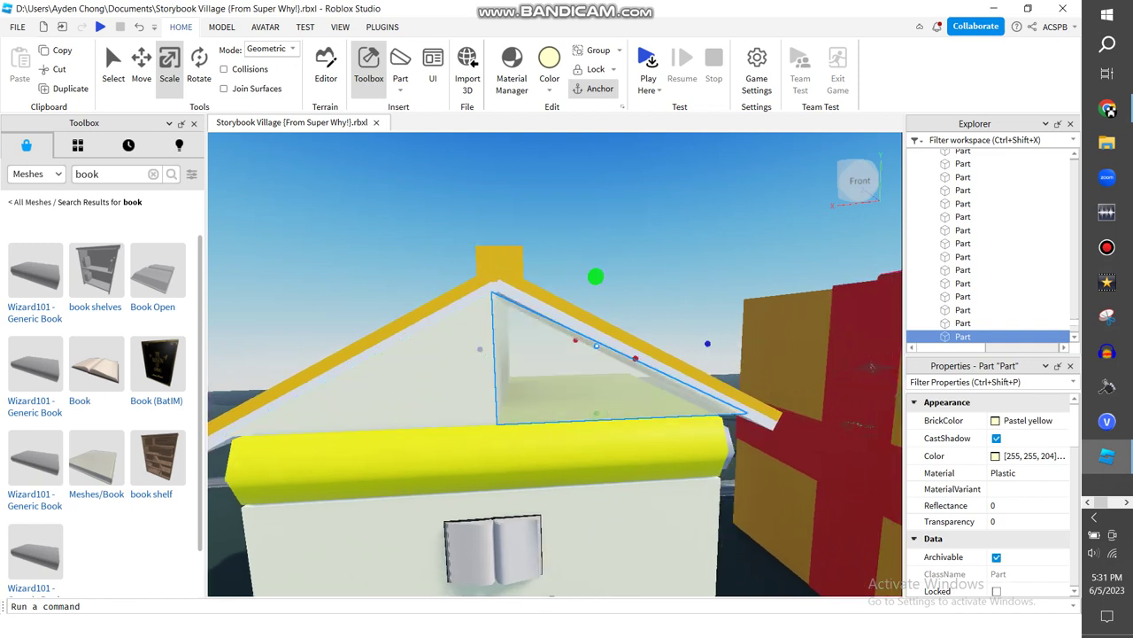
left_click_drag(596, 272, 595, 272)
left_click_drag(708, 342, 704, 342)
Step: Adjust the original wedge's height slightly so it fits the roof's underside beside its mirrored copy
key("a")
left_click(533, 320)
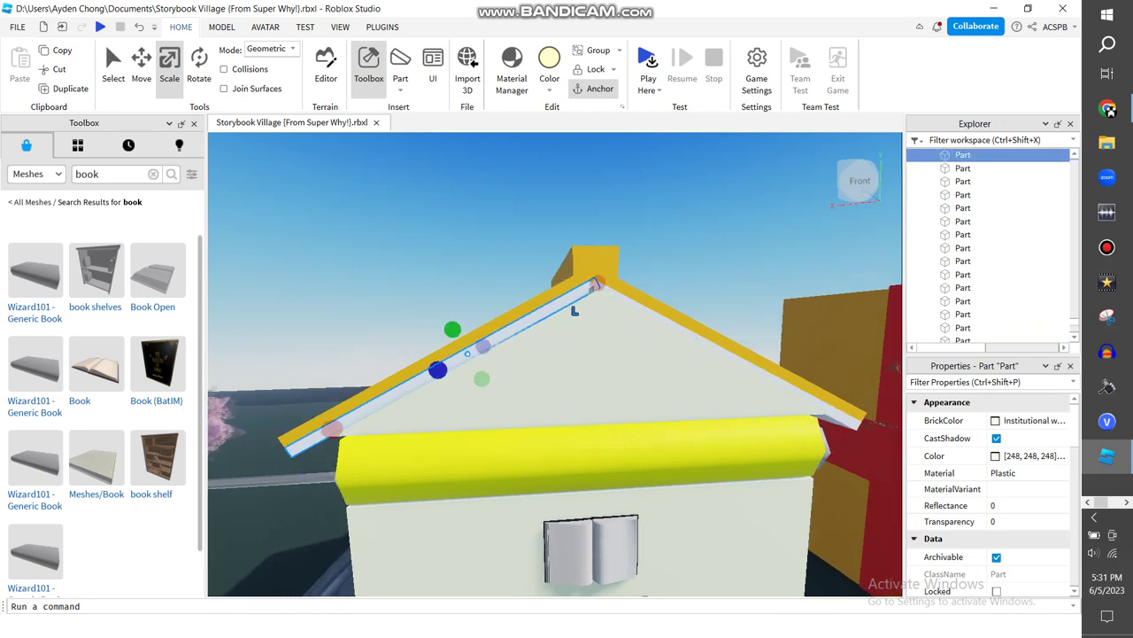
left_click(531, 359)
left_click_drag(479, 279, 479, 279)
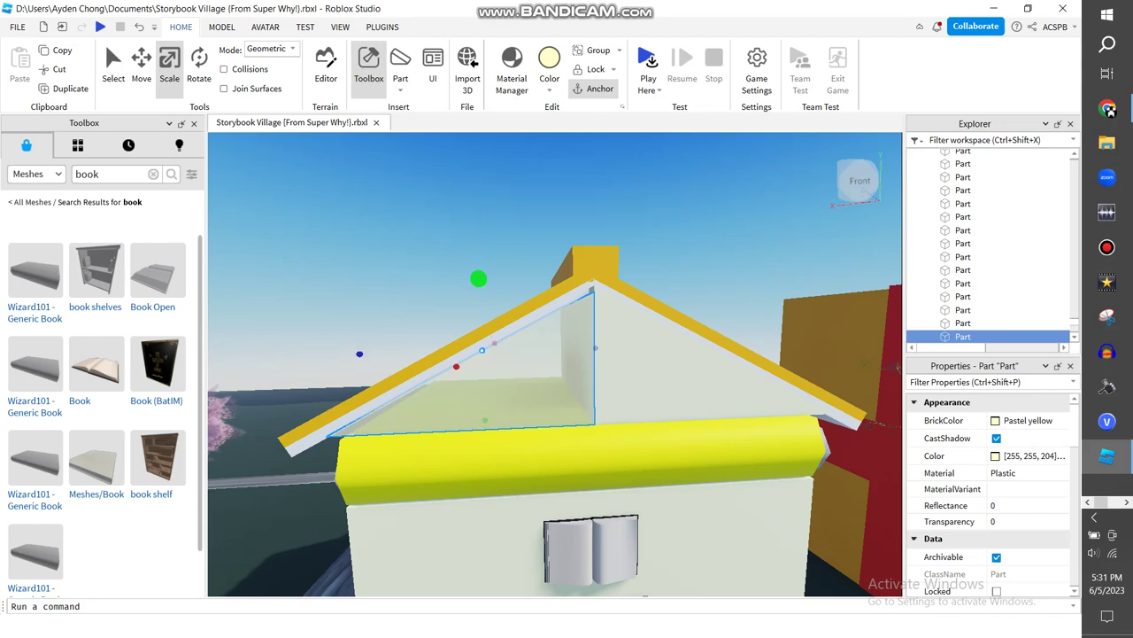
Step: Check the library picture in Chrome, return to Roblox Studio, and recolour the original gable wedge light green
left_click(1108, 109)
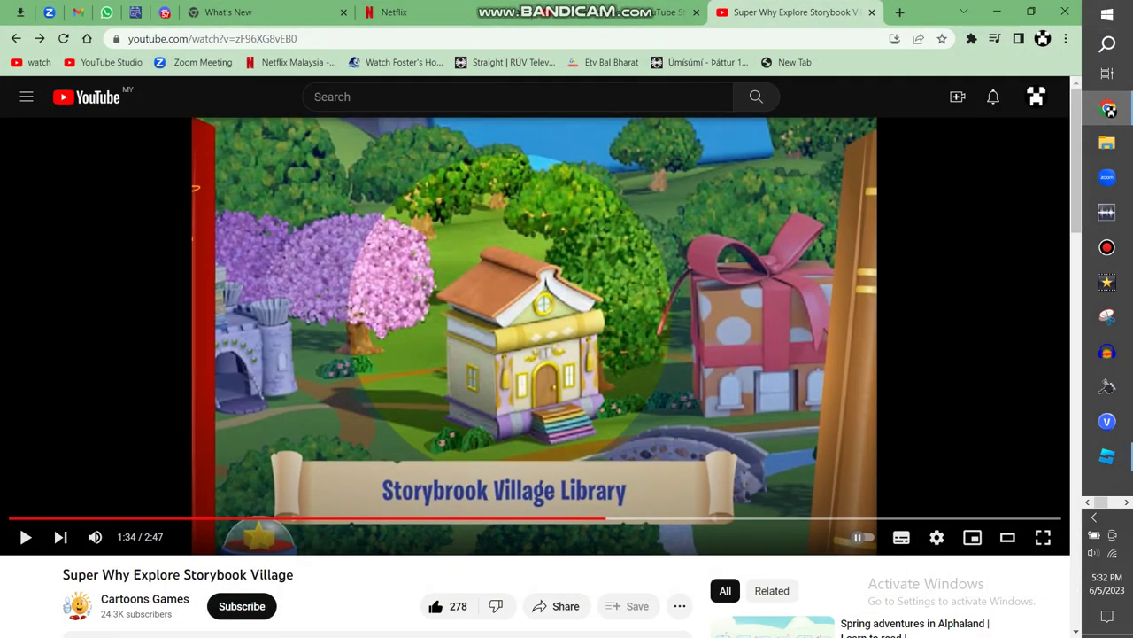
left_click(1108, 456)
left_click(549, 71)
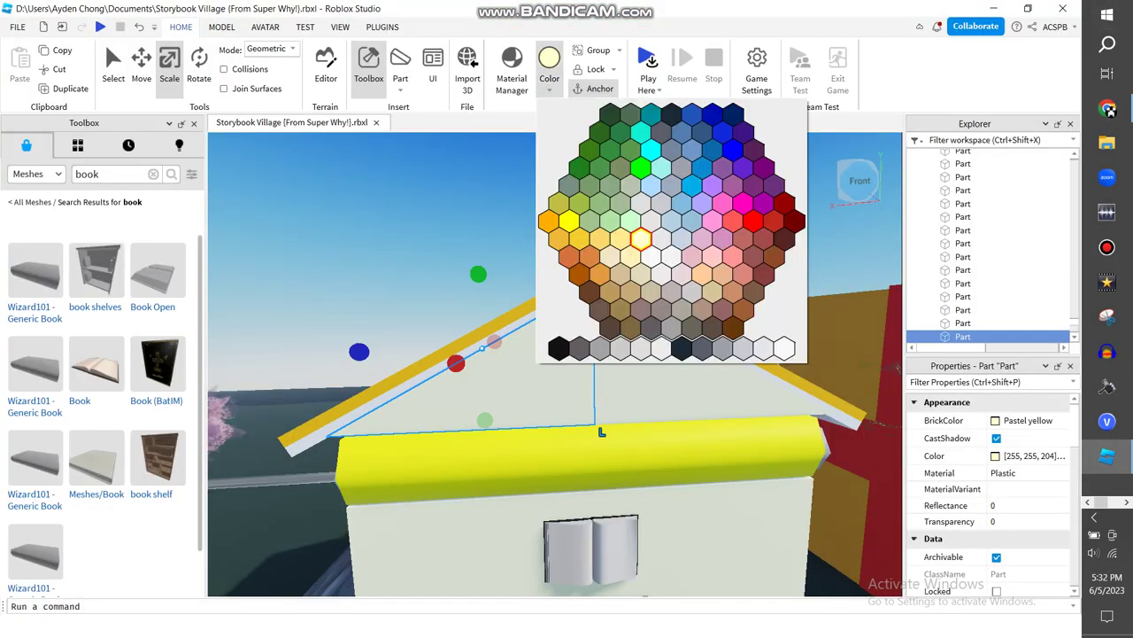
left_click(631, 221)
left_click(567, 186)
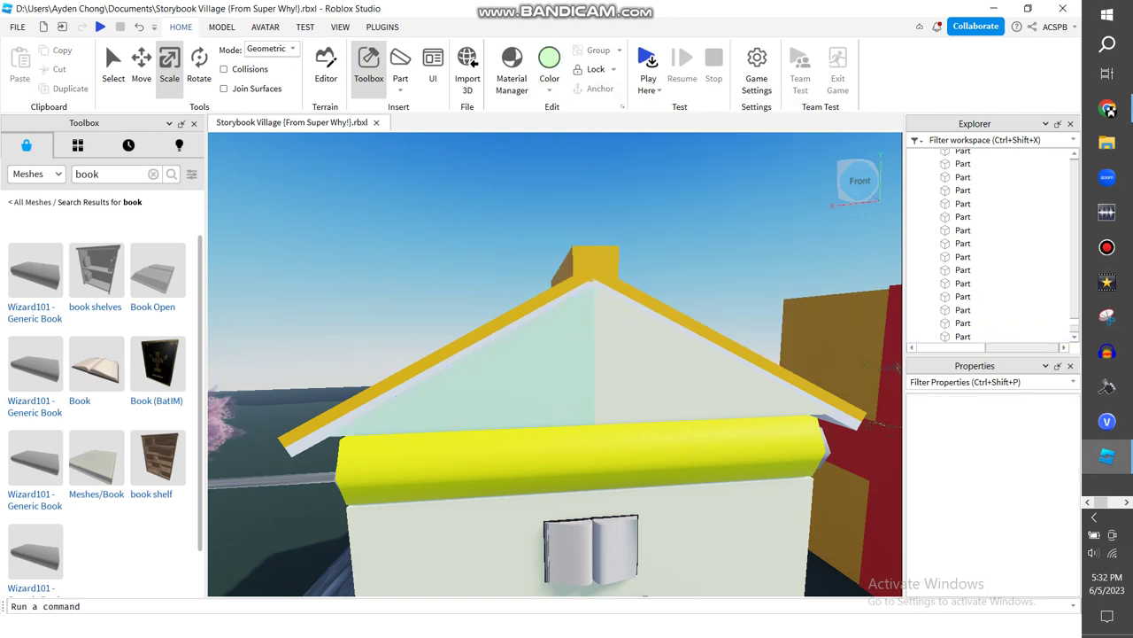
Step: Recolour the remaining pastel yellow gable wedge light green so both halves of the front gable match
left_click(549, 363)
left_click(549, 70)
left_click(610, 221)
left_click(643, 372)
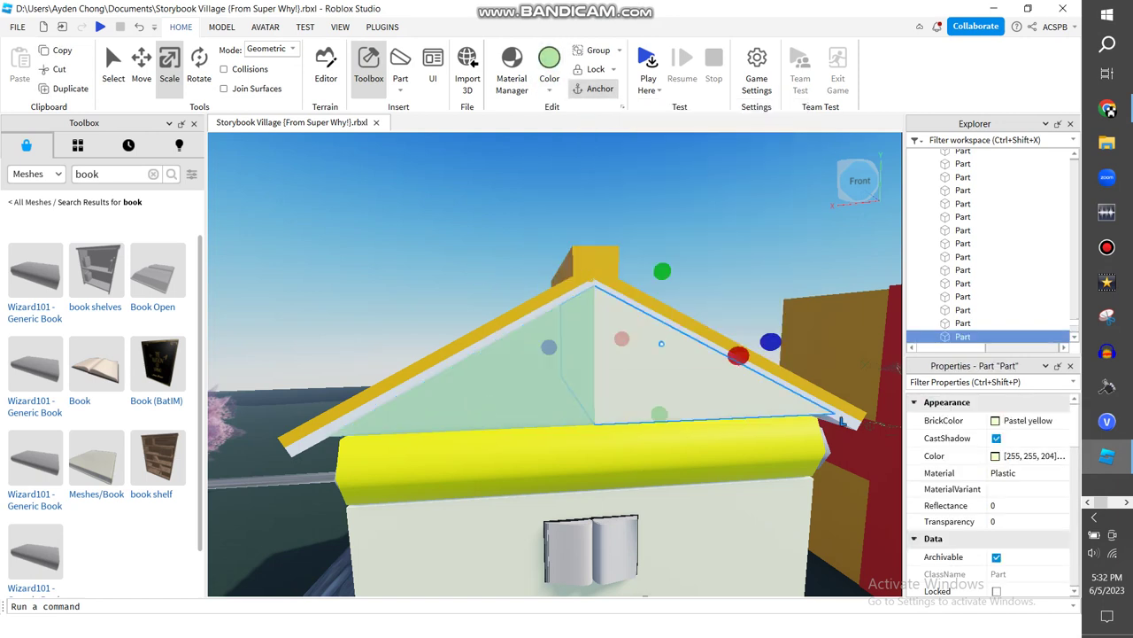
left_click(549, 59)
left_click(567, 186)
Step: Search the Toolbox models for "clock" and insert the Clock (Doors Models) on the front gable
left_click(36, 174)
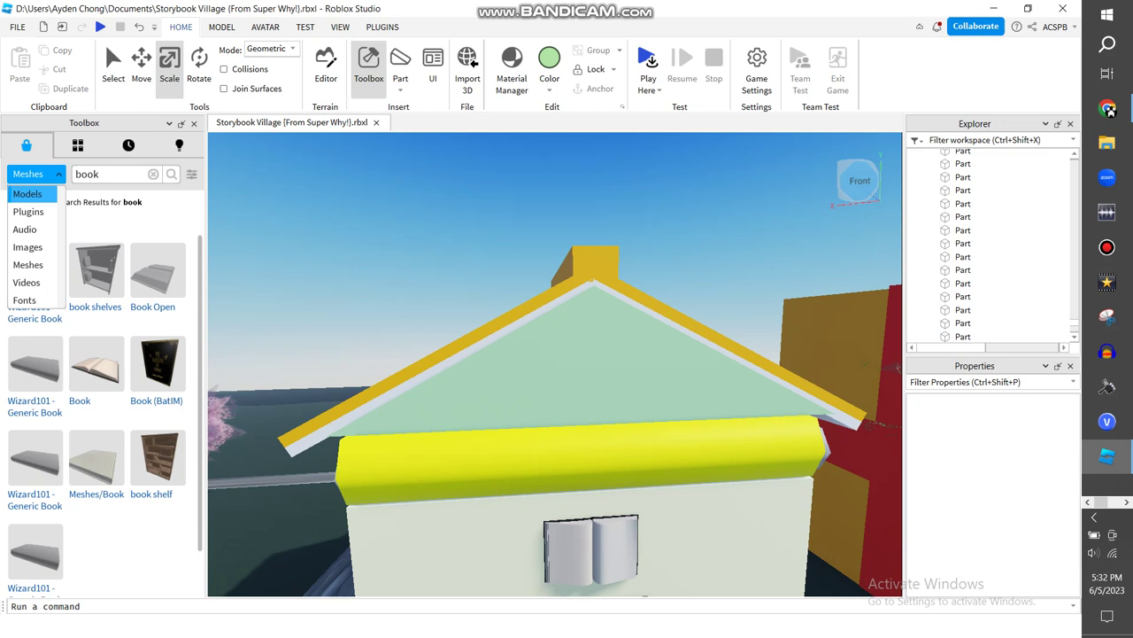
left_click(29, 194)
type("clock")
key("Return")
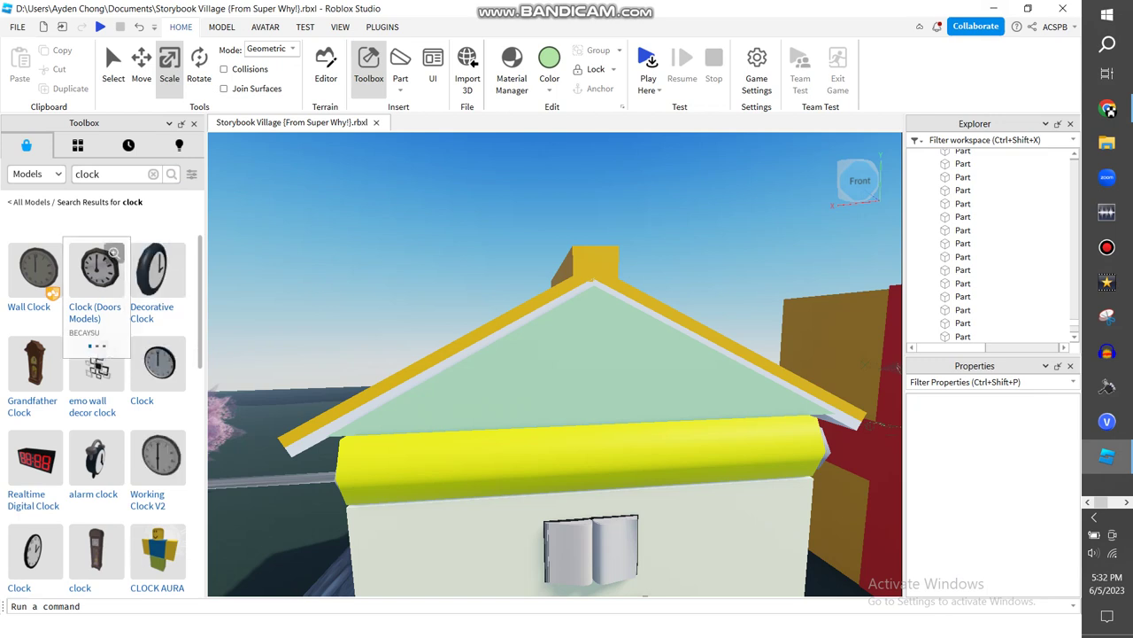
left_click(97, 271)
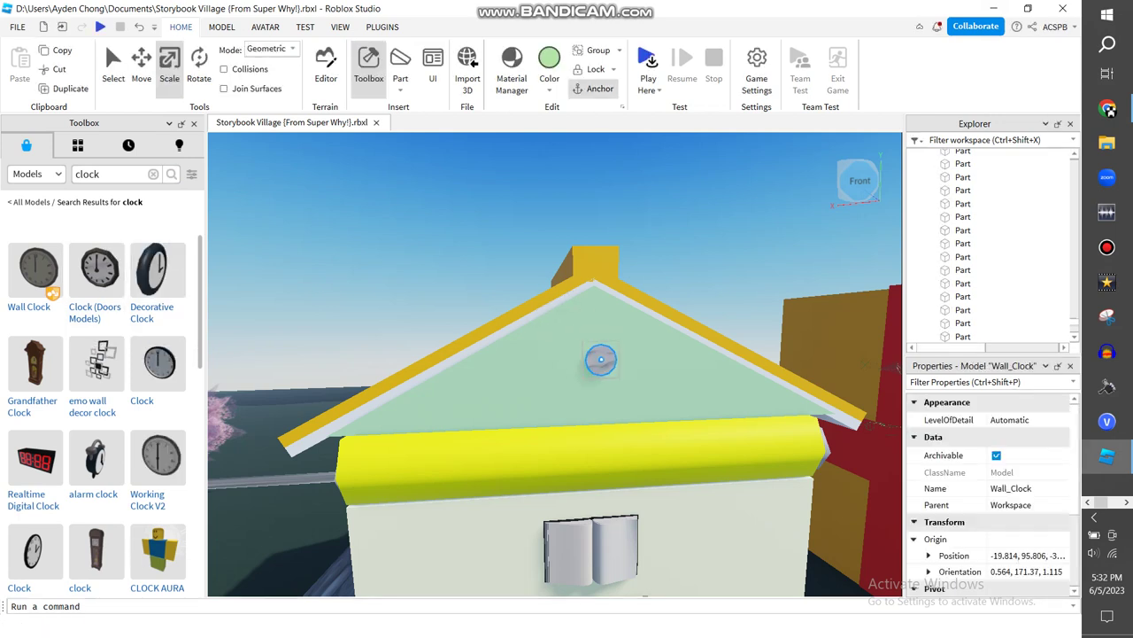
Step: Rotate the inserted clock so its face points outward from the centre of the front gable
left_click_drag(594, 324, 594, 286)
left_click(199, 68)
left_click_drag(540, 351, 595, 361)
left_click(691, 282)
Step: Check the library picture in Chrome, return to Roblox Studio, and delete the clock from the gable
left_click(1107, 108)
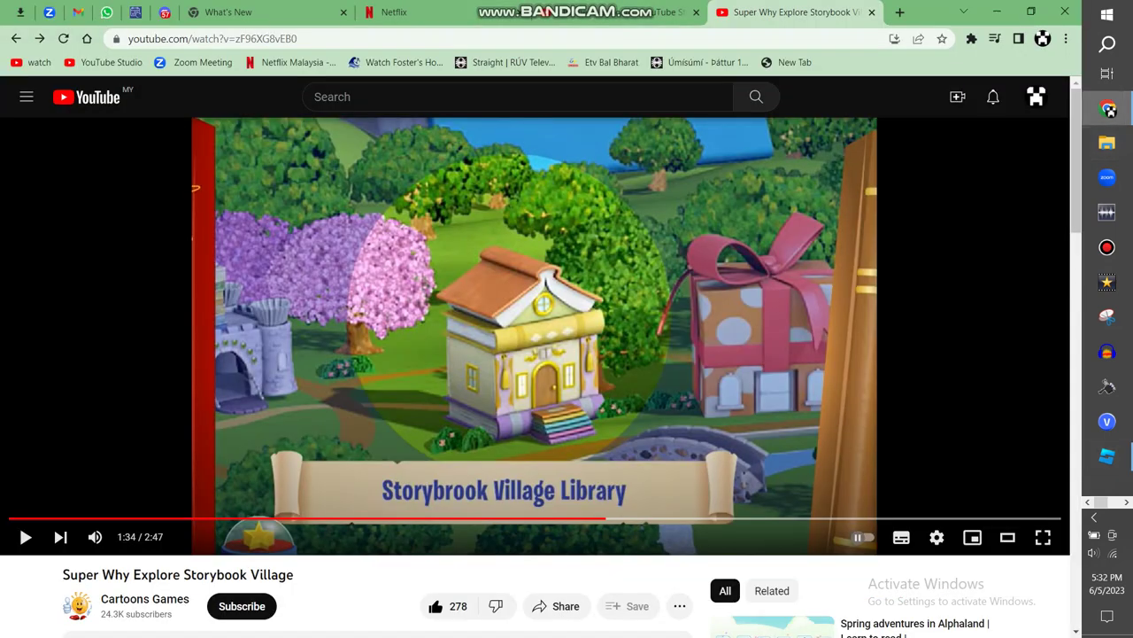
left_click(1107, 456)
right_click(609, 355)
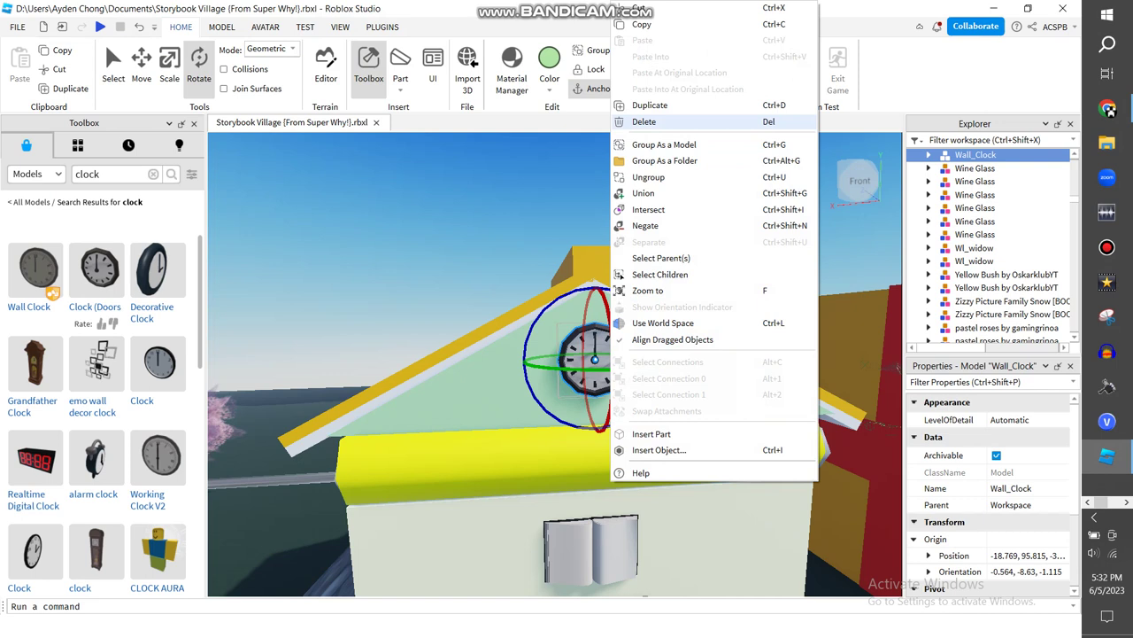
left_click(642, 122)
Step: Search the Toolbox meshes for "circle window"
left_click(44, 174)
left_click(28, 194)
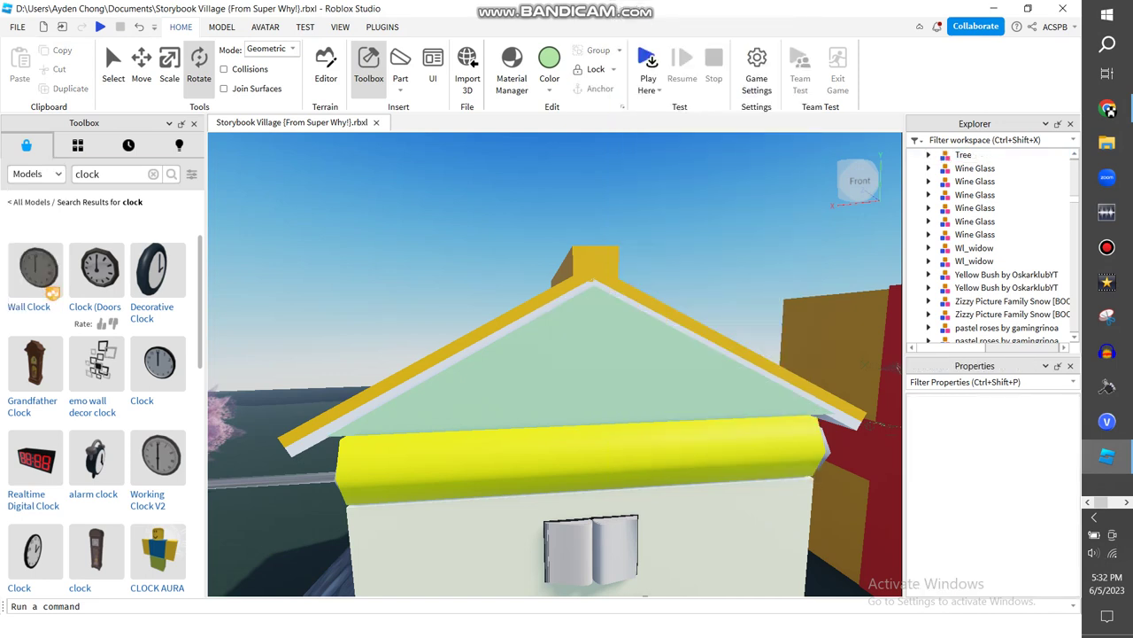
left_click(38, 174)
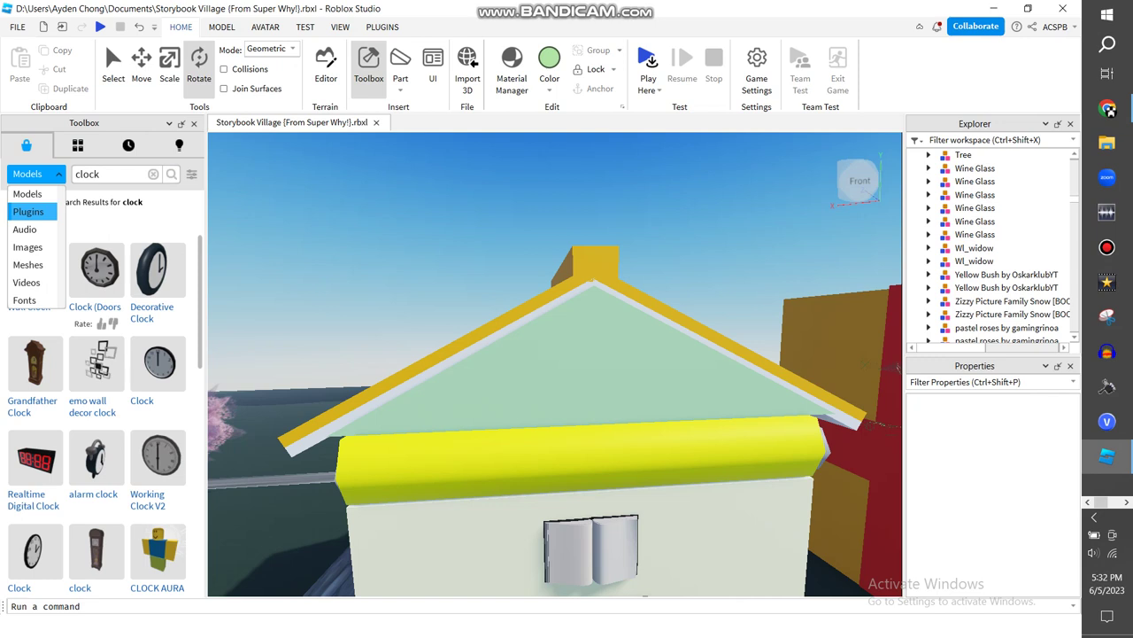
left_click(29, 264)
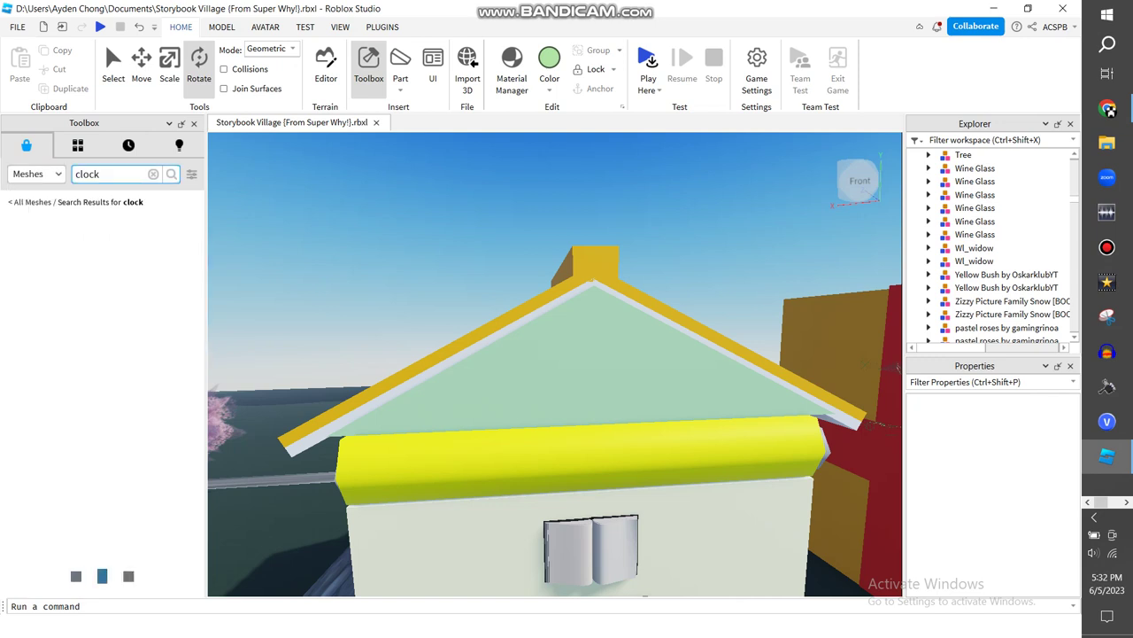
key("BackSpace")
key("BackSpace")
key("BackSpace")
key("BackSpace")
type("circle")
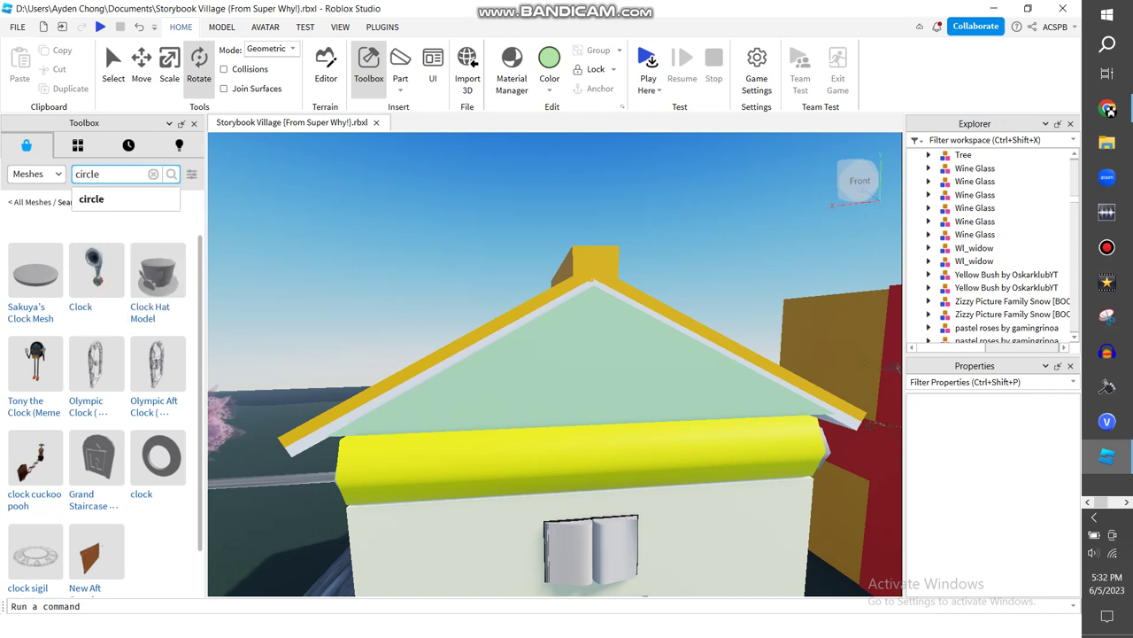
type(" window")
key("Return")
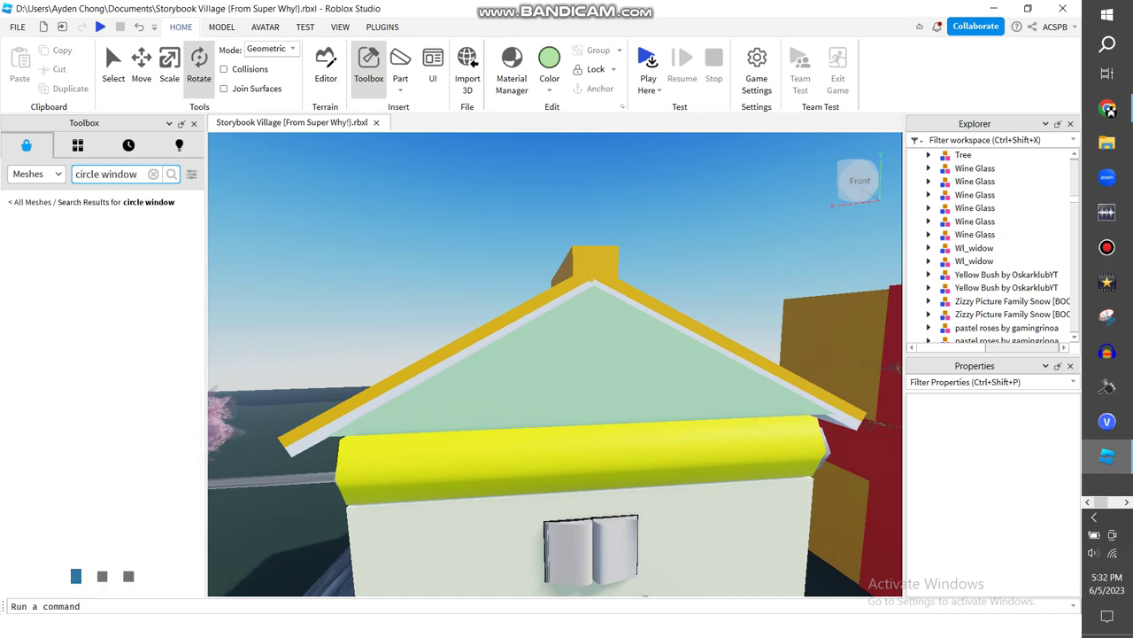
Step: Search for "circle window" among models instead and place the black-framed Circle Window in the middle of the front gable
scroll(555, 364, "up", 4)
scroll(555, 363, "down", 4)
right_click_drag(555, 364, 611, 327)
left_click(37, 175)
left_click(31, 192)
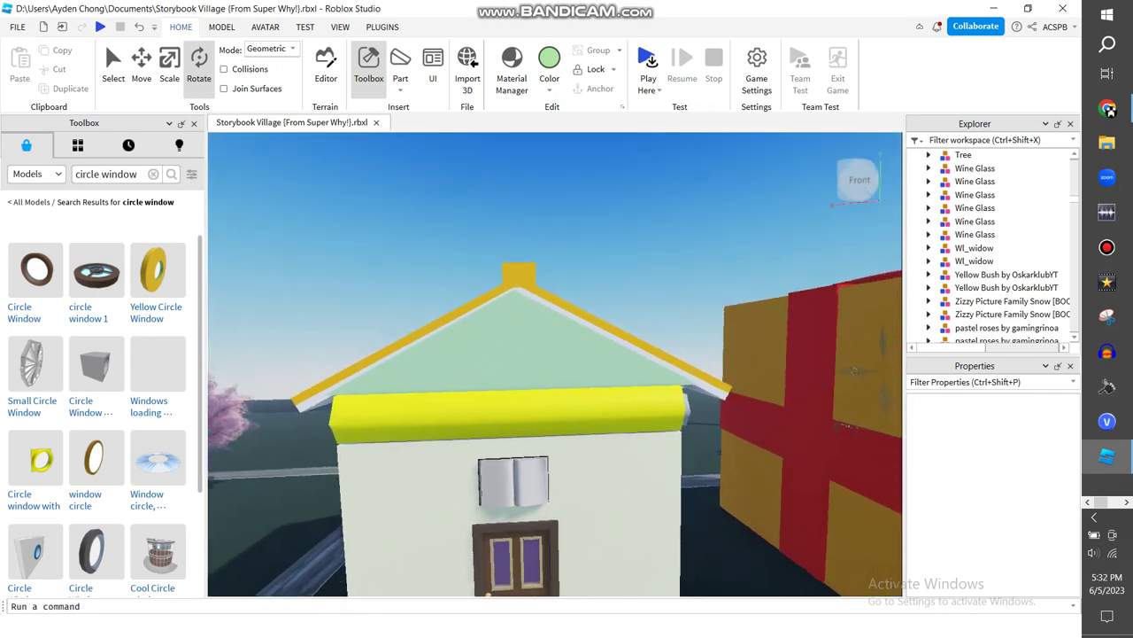
scroll(555, 364, "up", 3)
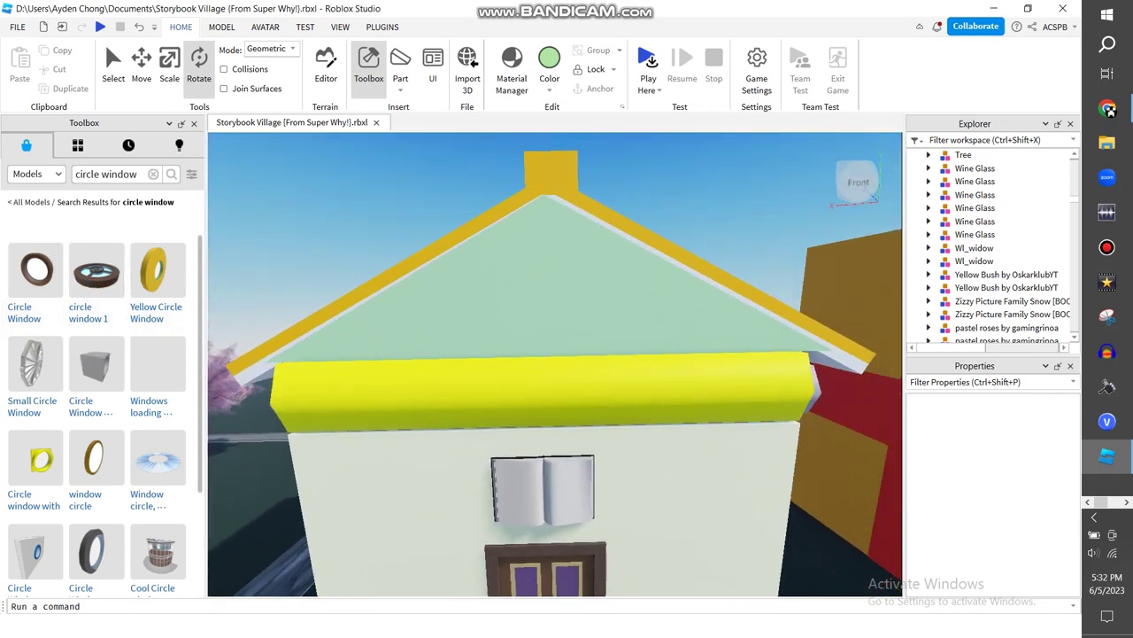
scroll(35, 505, "down", 4)
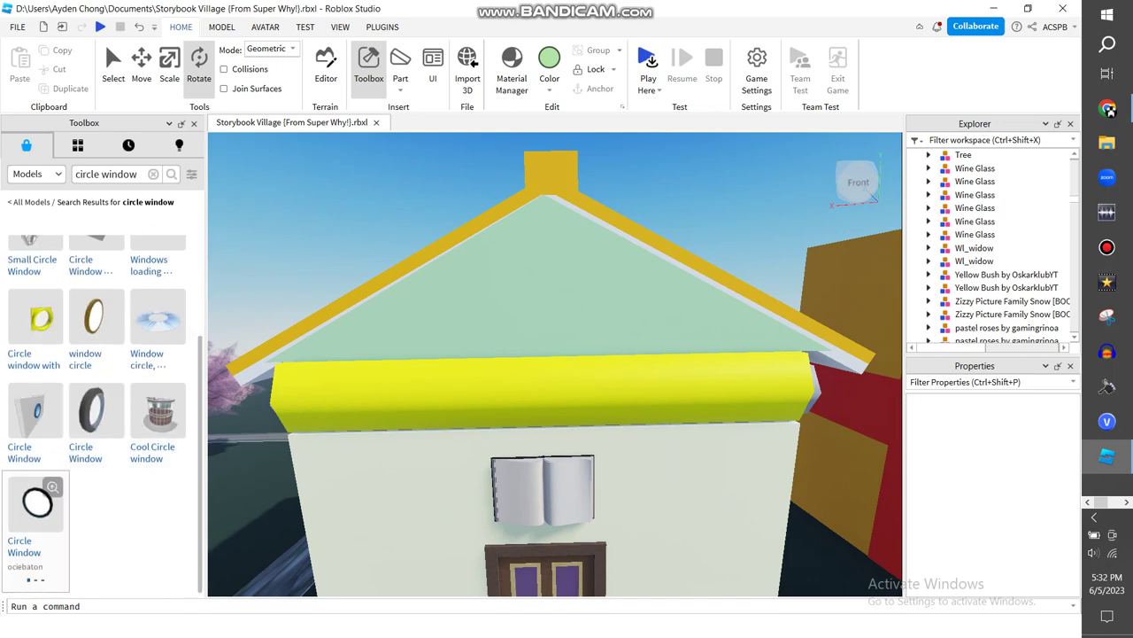
left_click_drag(35, 505, 545, 289)
right_click_drag(611, 372, 633, 310)
scroll(619, 319, "up", 3)
scroll(620, 319, "down", 5)
left_click(709, 266)
scroll(655, 309, "up", 5)
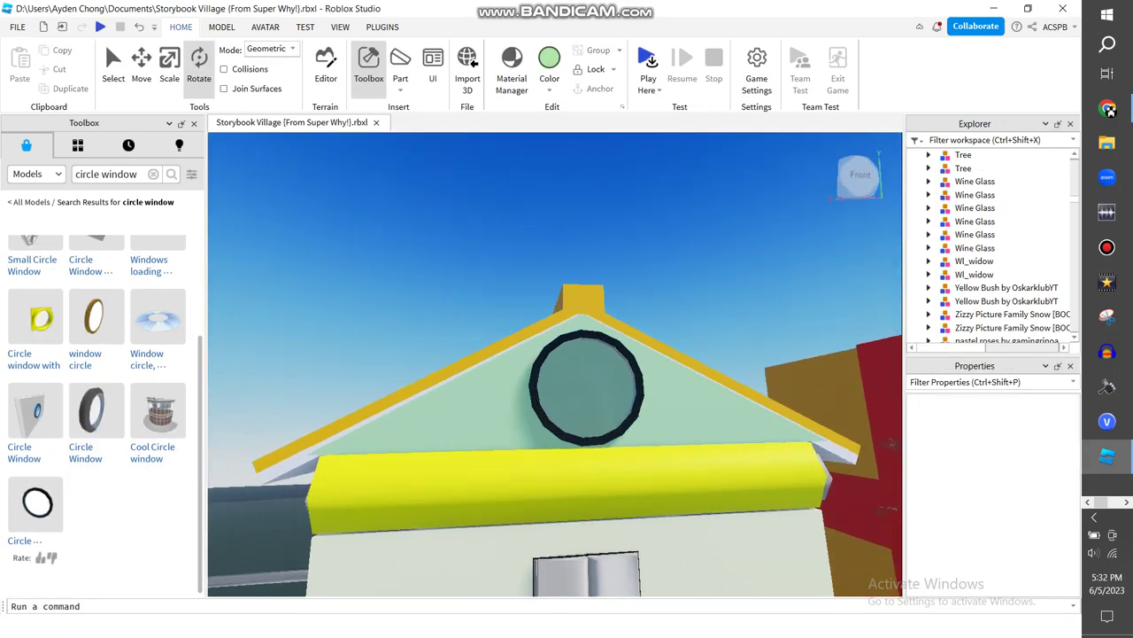
Step: Duplicate the vertical reddish brown bar of the side window and move the copy onto the round gable window
scroll(620, 301, "down", 5)
left_click(620, 296)
right_click_drag(619, 297, 496, 256)
key("a")
left_click(630, 528)
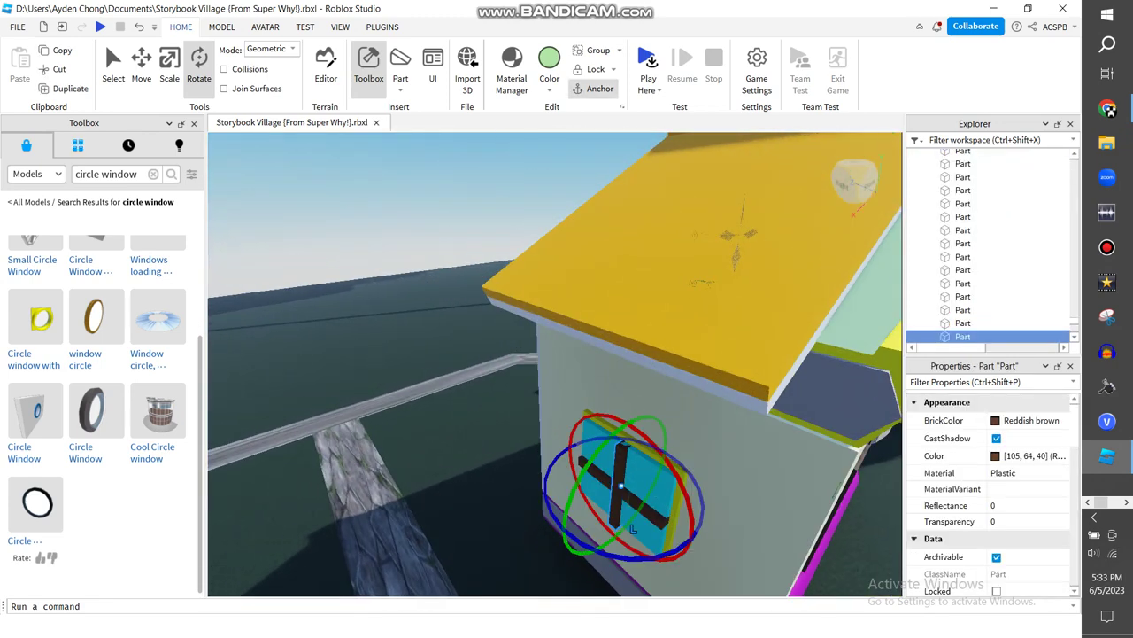
left_click(70, 88)
left_click_drag(620, 495, 719, 300)
key("s")
key("d")
key("f")
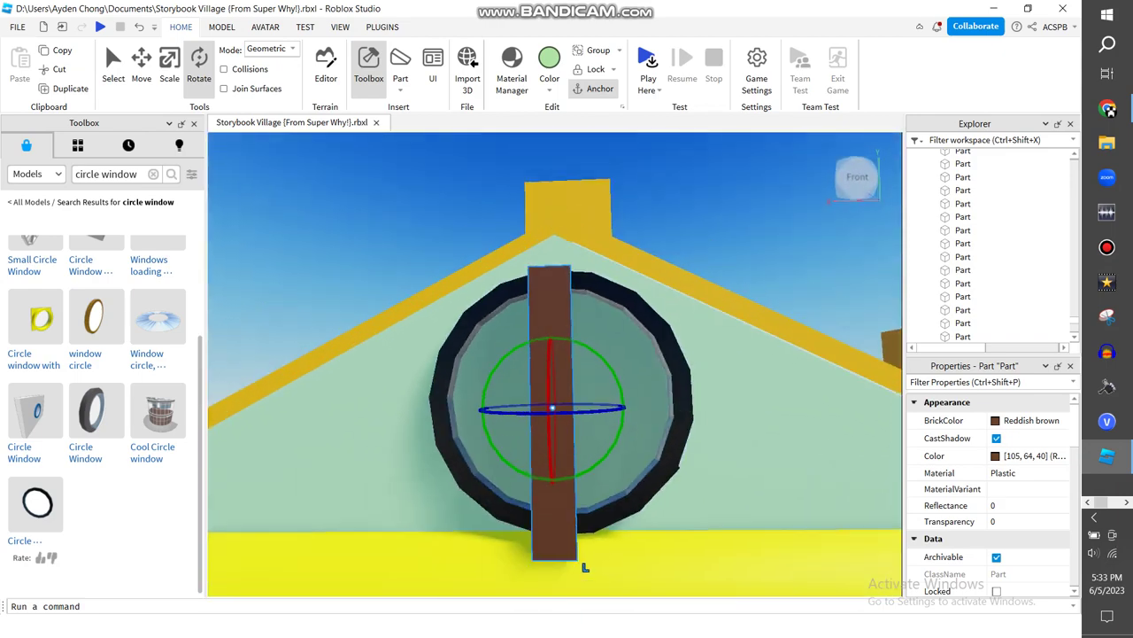
Step: Centre the copied brown bar on the round window and shrink it into a thin vertical divider that fits inside the frame
scroll(554, 394, "down", 2)
mouse_move(554, 393)
left_mouse_down()
mouse_move(550, 380)
mouse_move(560, 400)
left_mouse_up()
scroll(556, 362, "up", 2)
key("ctrl+2")
scroll(588, 390, "down", 2)
key("ctrl+3")
left_click_drag(582, 523, 581, 494)
left_click(142, 69)
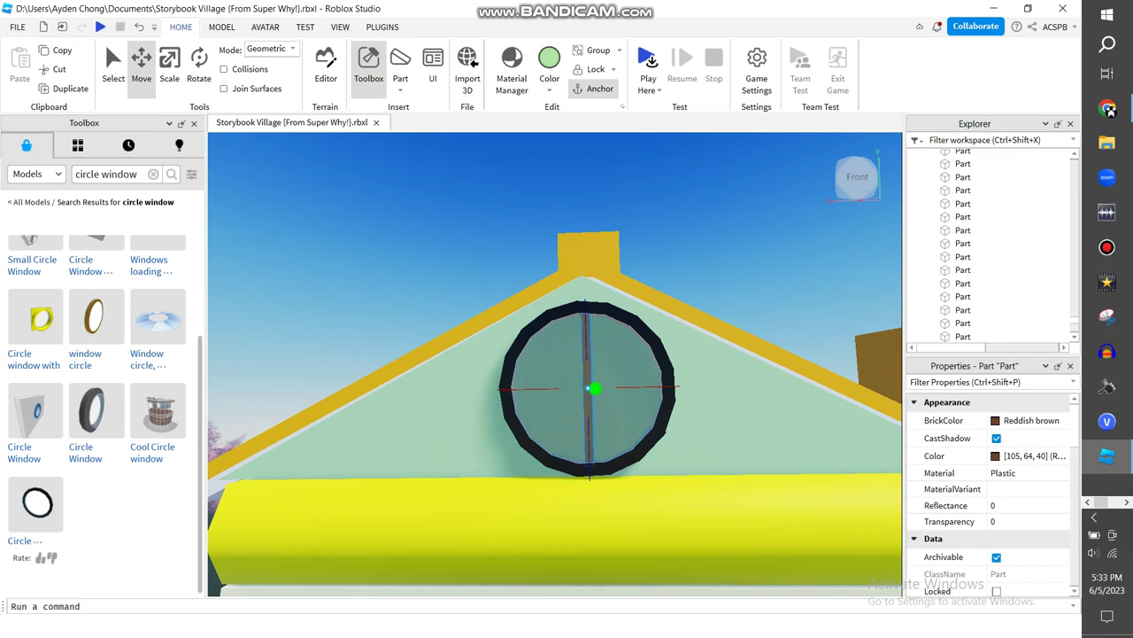
Step: Push the round window slightly back into the gable so its glass sinks into the wall behind the brown bar
left_click(662, 431)
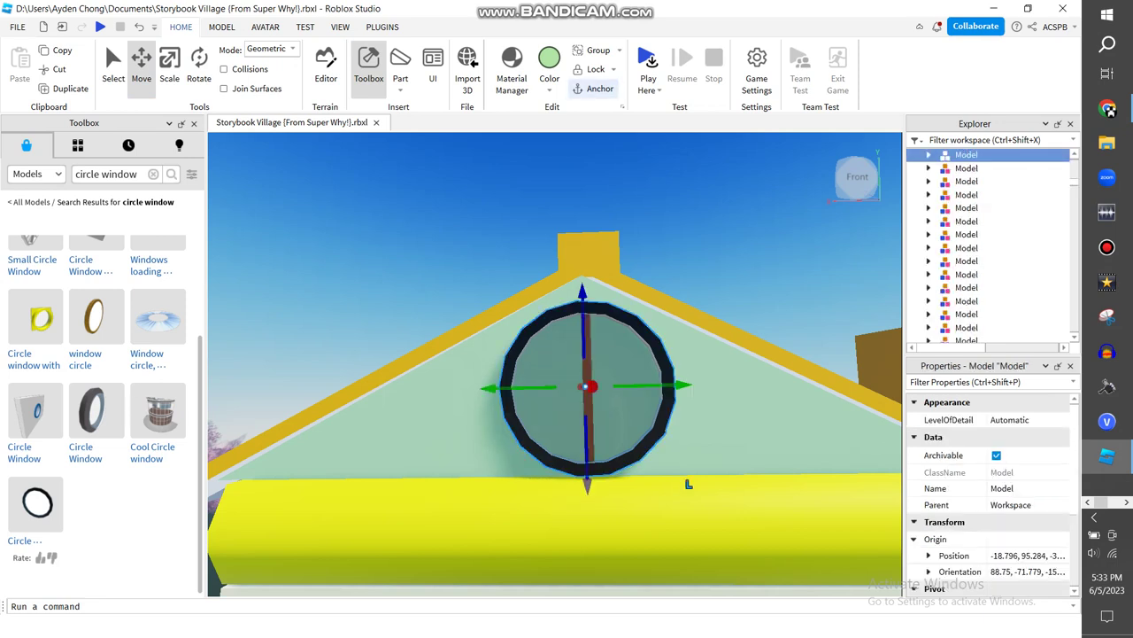
left_click(661, 432, "ctrl")
scroll(555, 364, "up", 2)
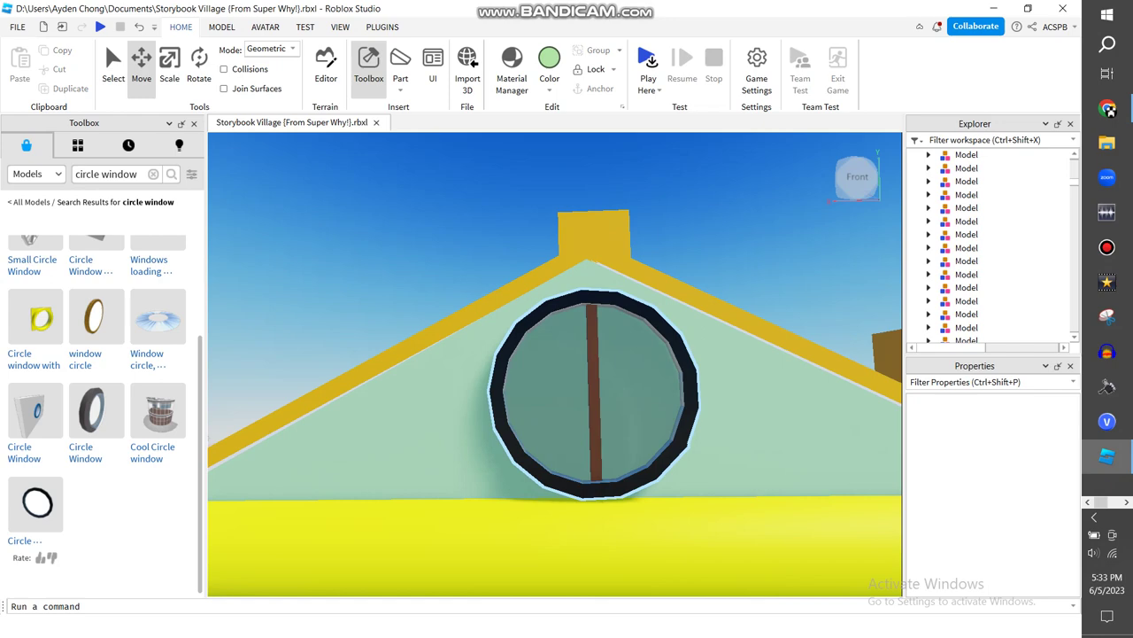
left_click(662, 431)
left_click(714, 505)
scroll(661, 431, "up", 2)
right_click_drag(661, 431, 602, 434)
key("w")
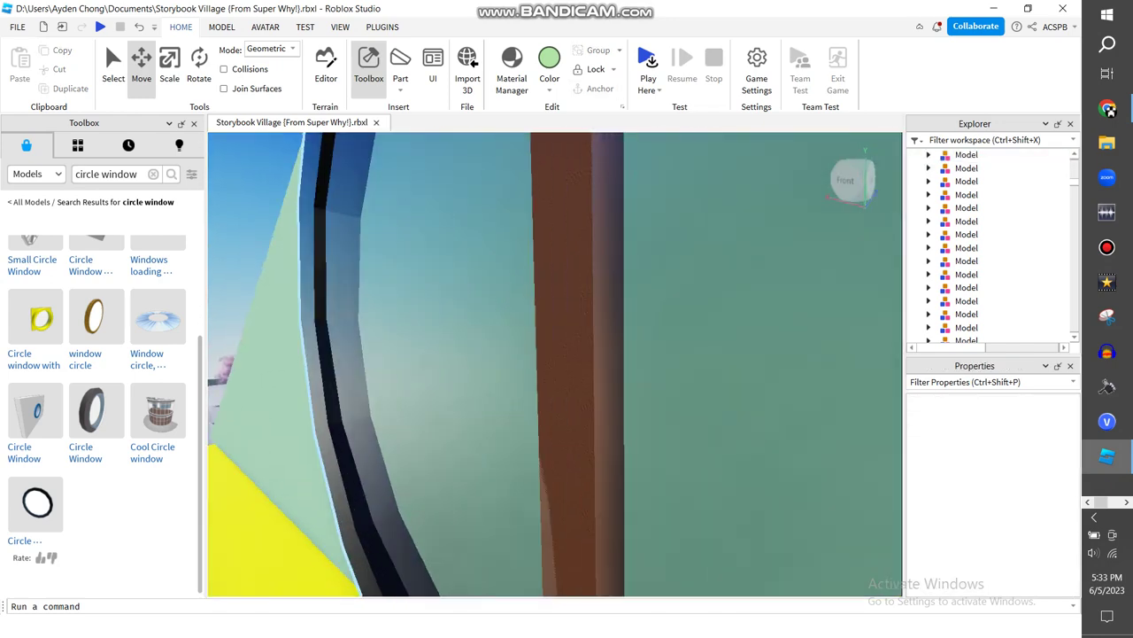
key("w")
left_click(662, 519)
scroll(662, 519, "down", 8)
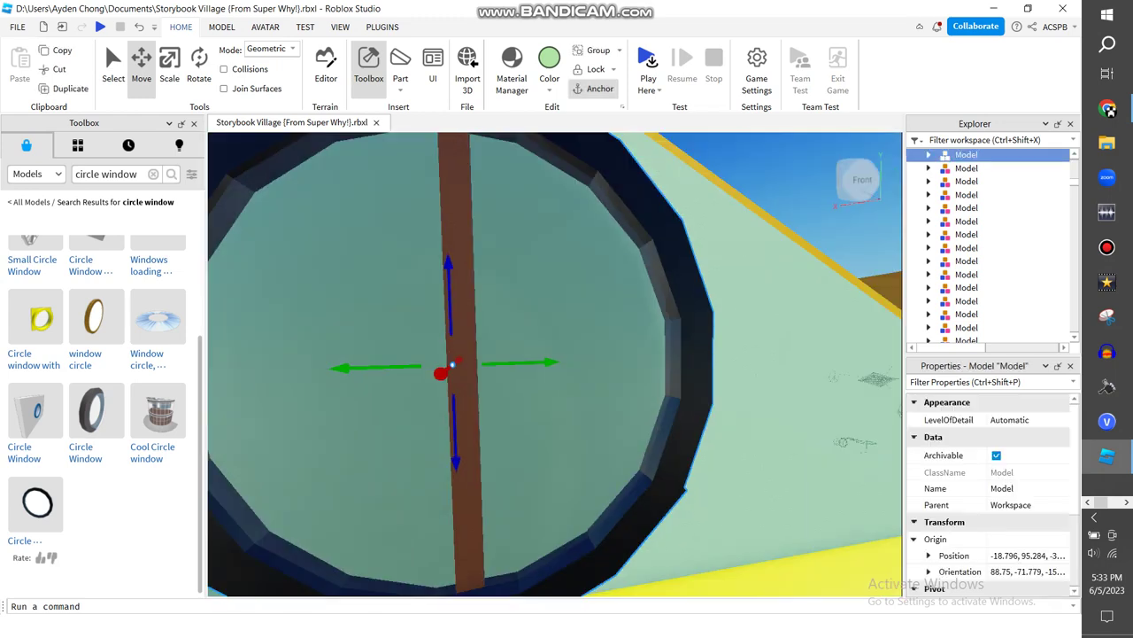
left_click(608, 440)
scroll(602, 416, "up", 4)
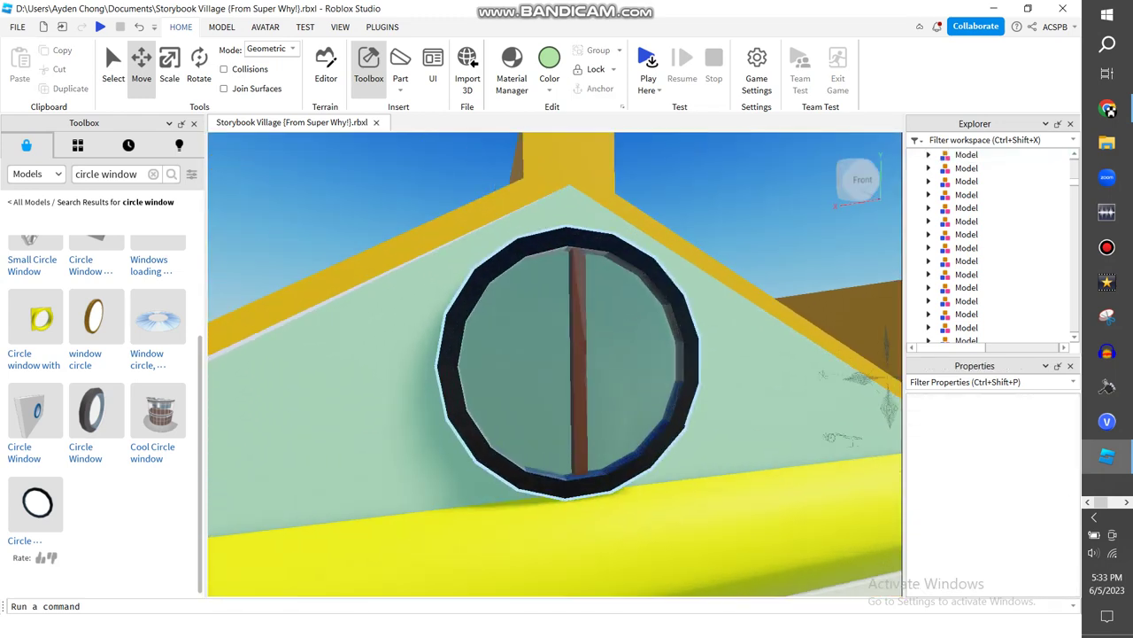
left_click(606, 432)
left_click_drag(611, 373, 605, 372)
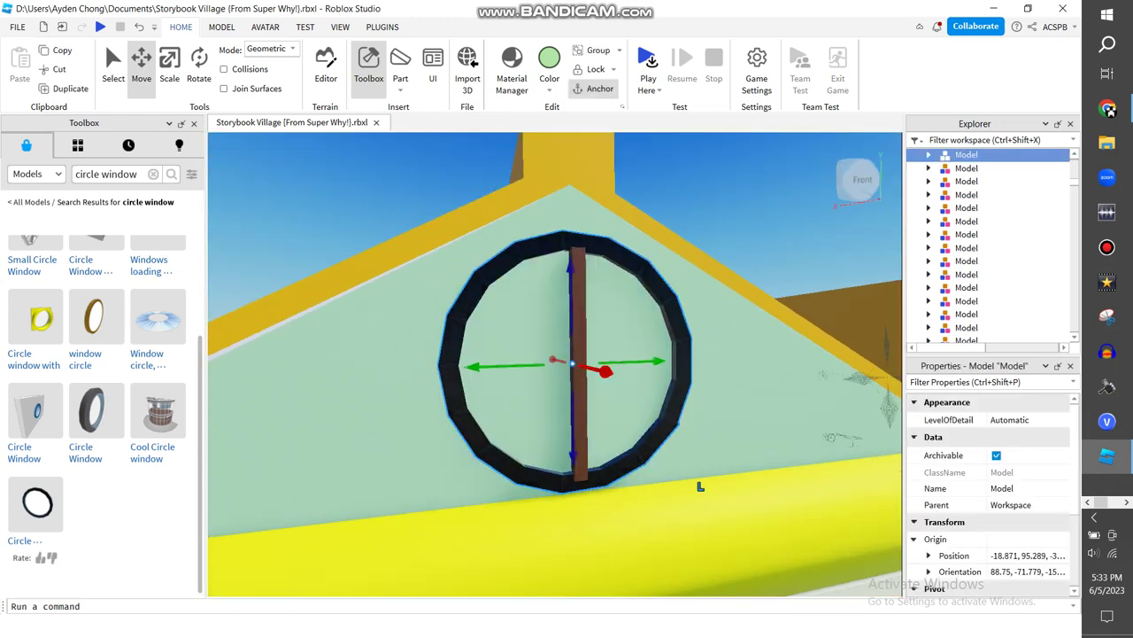
Step: Duplicate the round window's vertical bar and rotate the copy to horizontal to form a cross
left_click(607, 411)
left_click(580, 412)
left_click(71, 89)
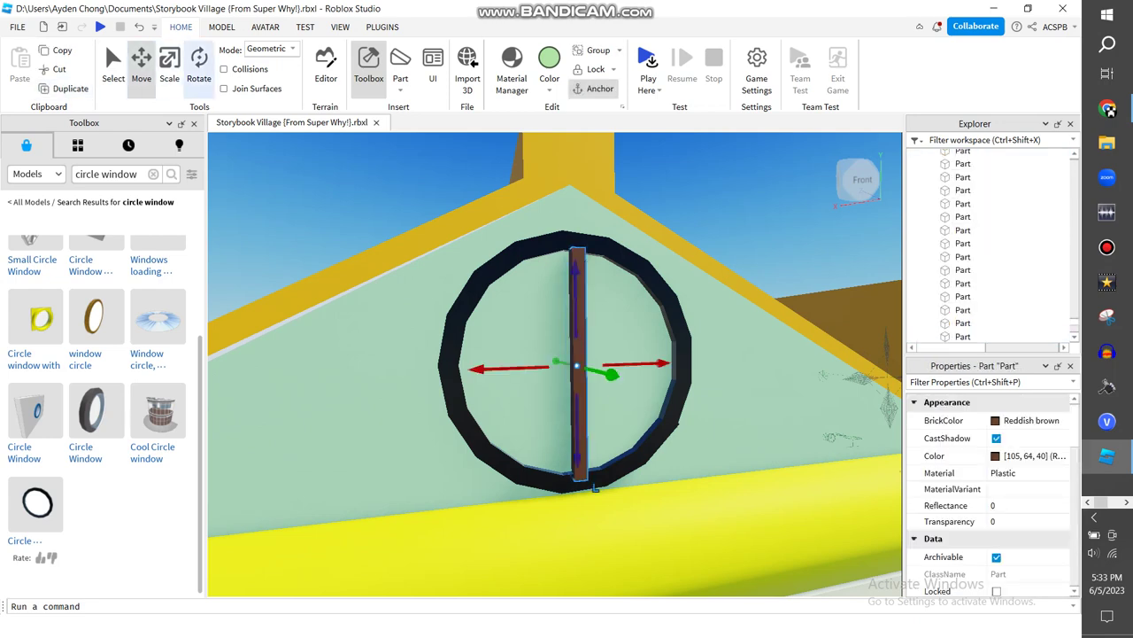
left_click(200, 69)
left_click_drag(627, 314, 526, 314)
scroll(526, 314, "down", 5)
left_click(514, 257)
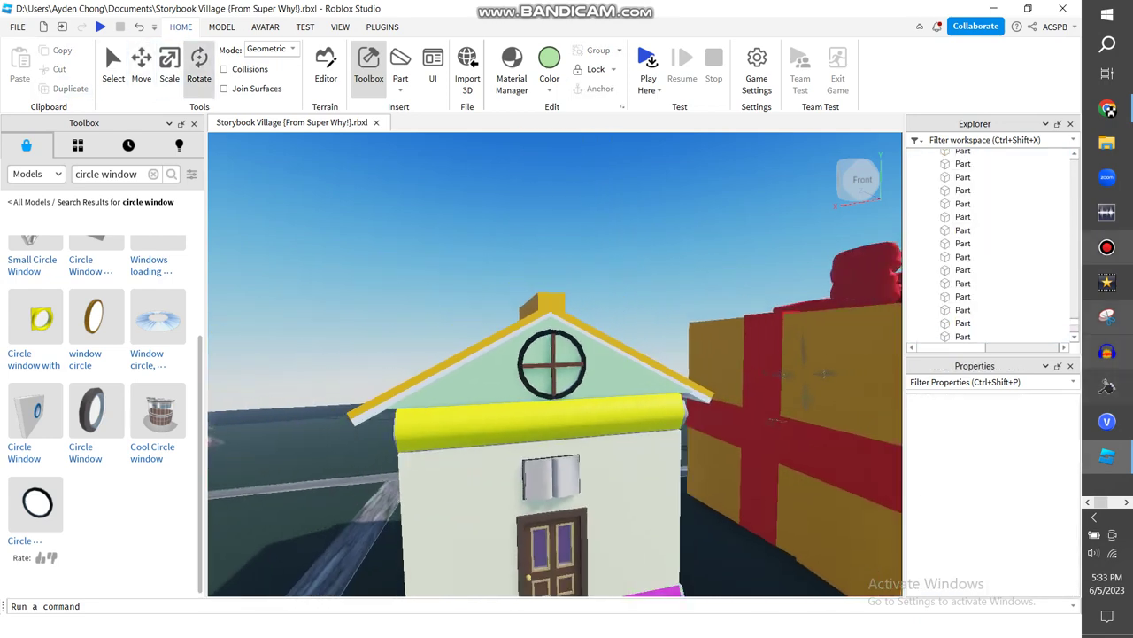
Step: Compare the library's whole front with the library picture in Chrome and return to Roblox Studio
key("s")
key("d")
key("s")
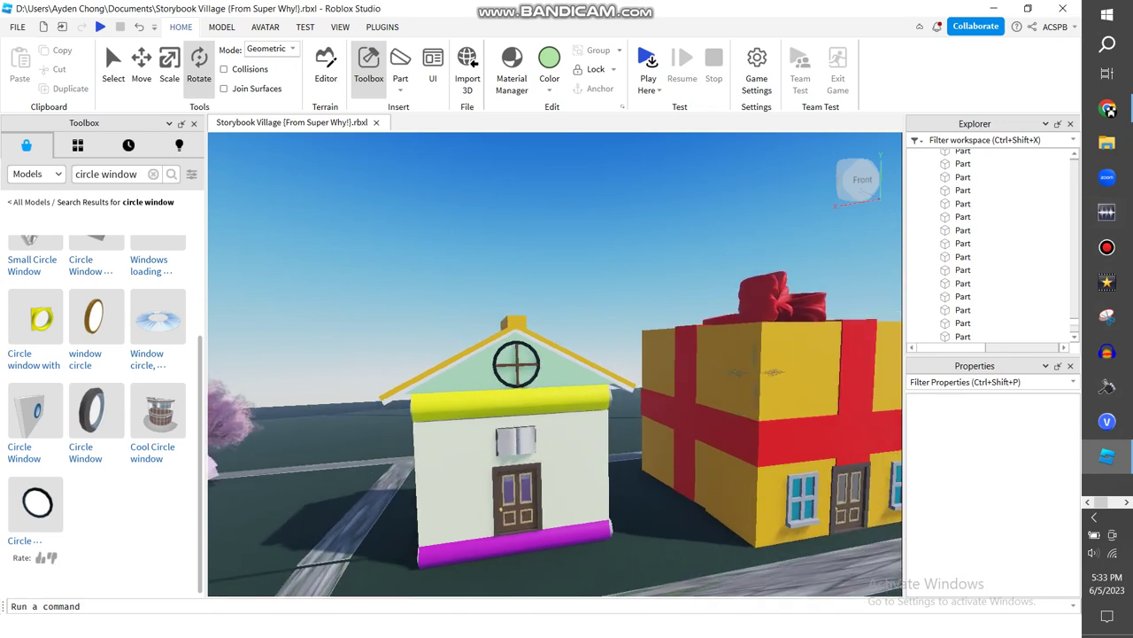
key("w")
key("s")
left_click(1109, 109)
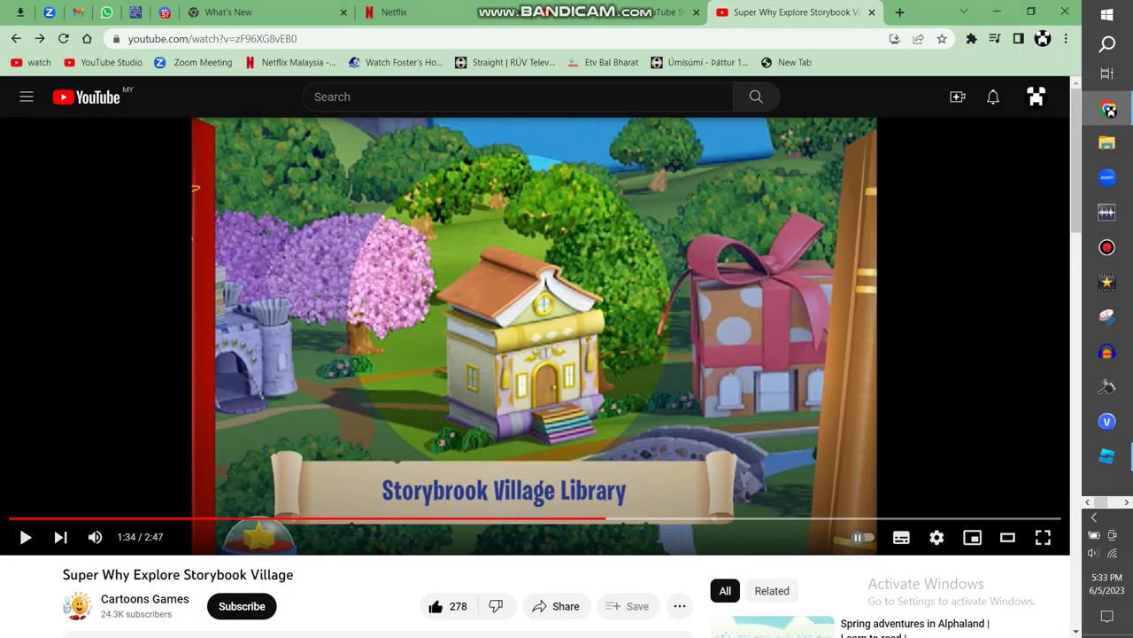
left_click(1106, 455)
Step: Replace the Toolbox search with a mesh search for "curtain"
left_click(153, 175)
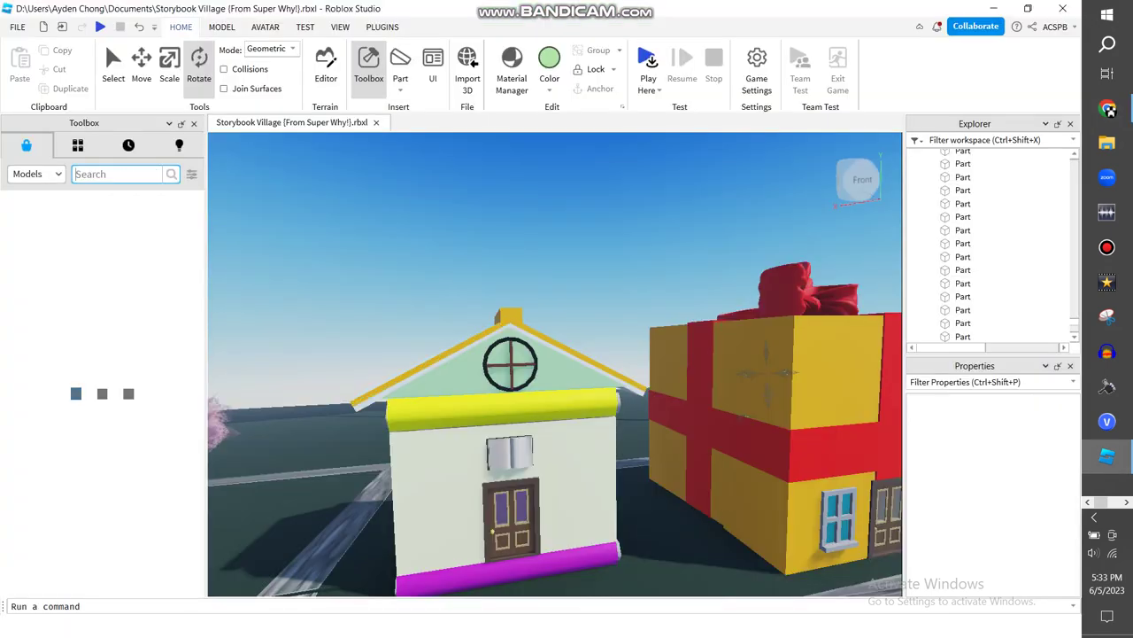
left_click(36, 174)
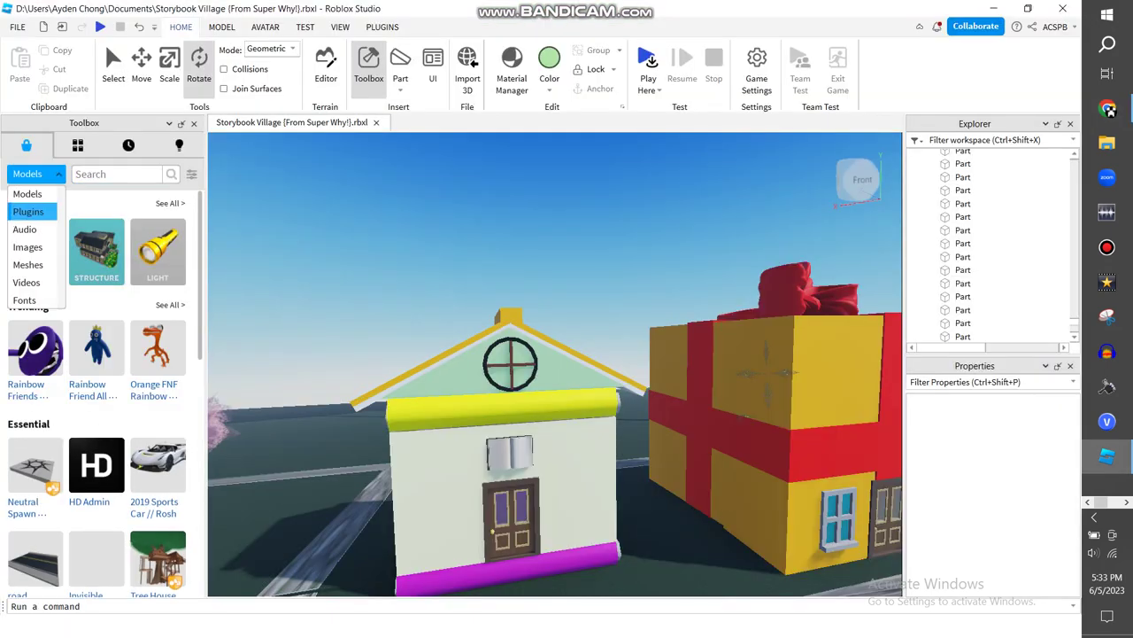
left_click(28, 264)
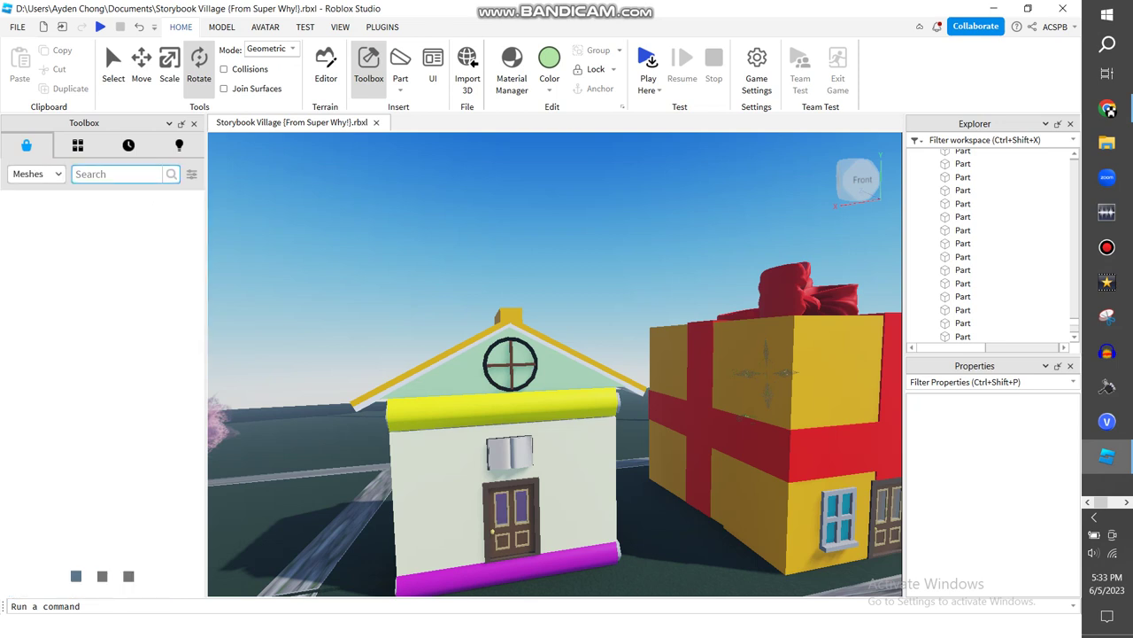
left_click(115, 174)
type("curtain")
key("Return")
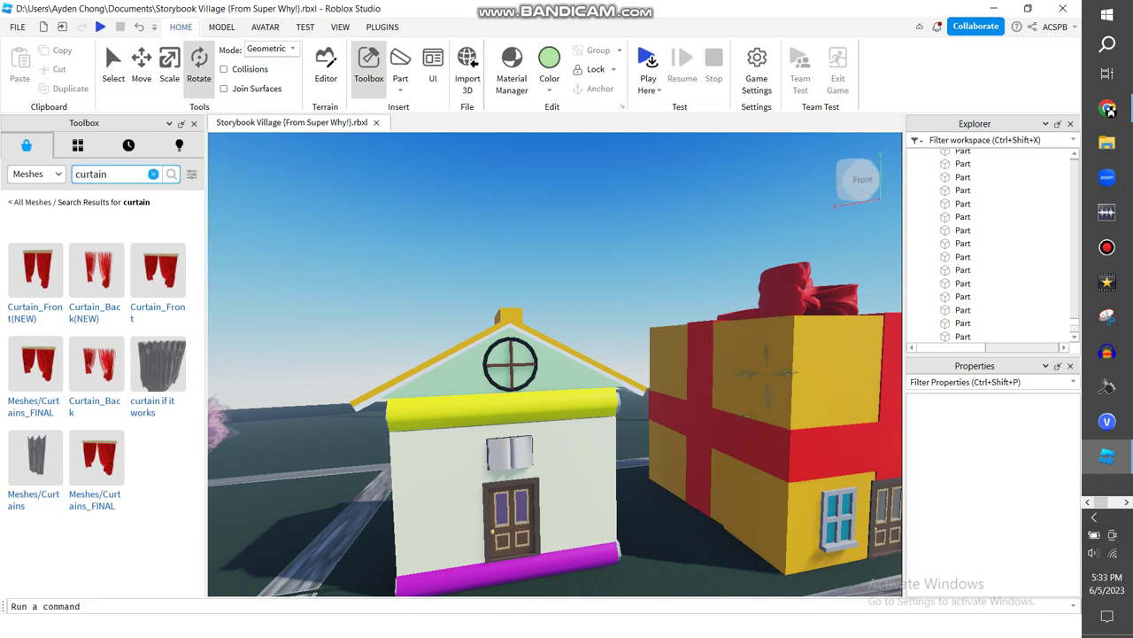
Step: Clear the curtain search, recheck the library picture in Chrome, and return to Roblox Studio
left_click(153, 175)
left_click(1107, 108)
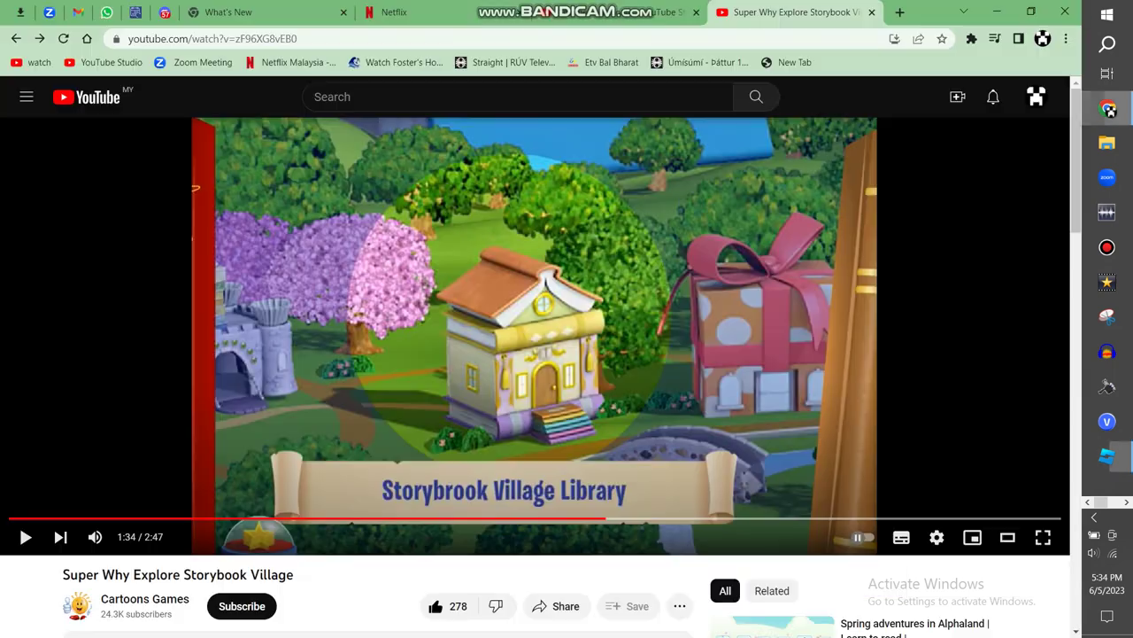
mouse_move(1100, 502)
left_mouse_down()
mouse_move(1115, 502)
mouse_move(1100, 502)
left_mouse_up()
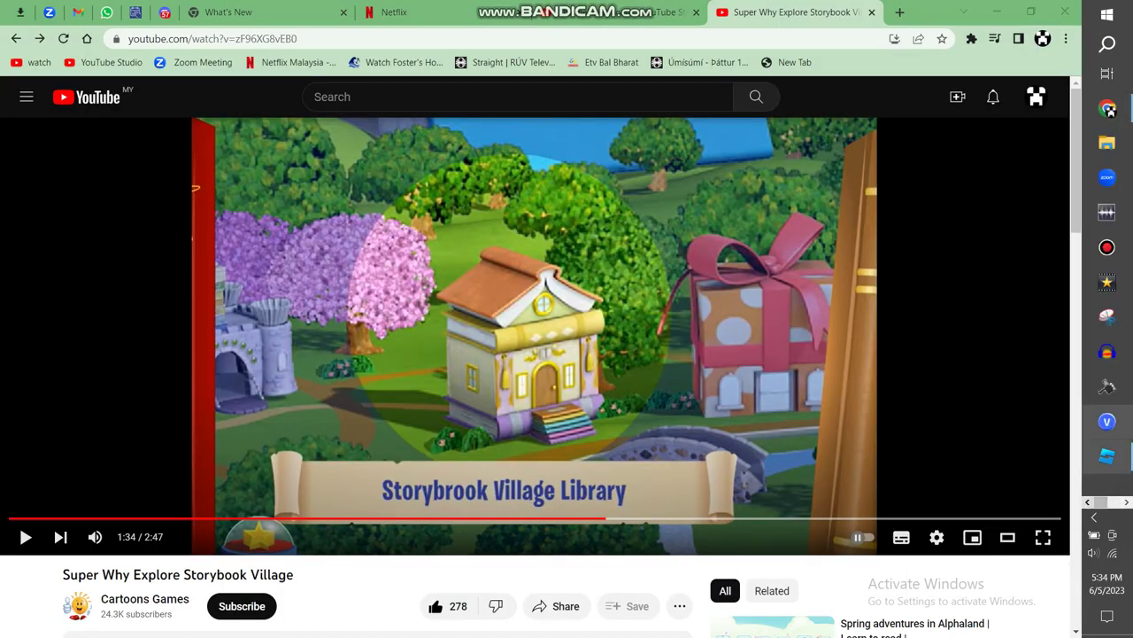
left_click(1107, 457)
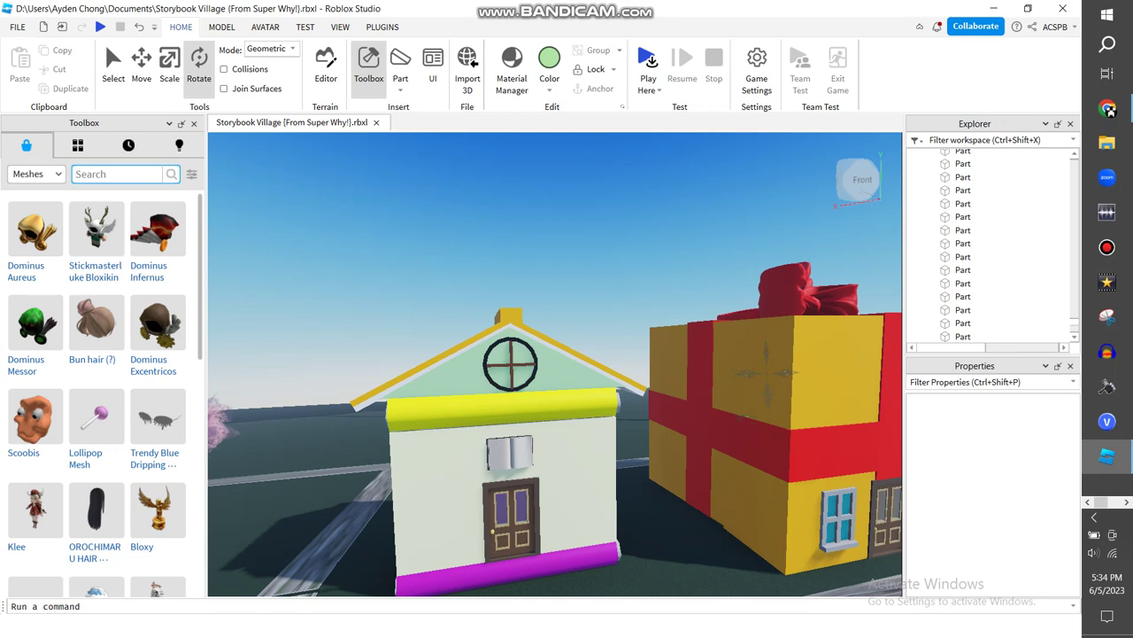
Step: View the library's whole front, check its picture in Chrome, and return to Roblox Studio
right_click_drag(555, 364, 536, 421)
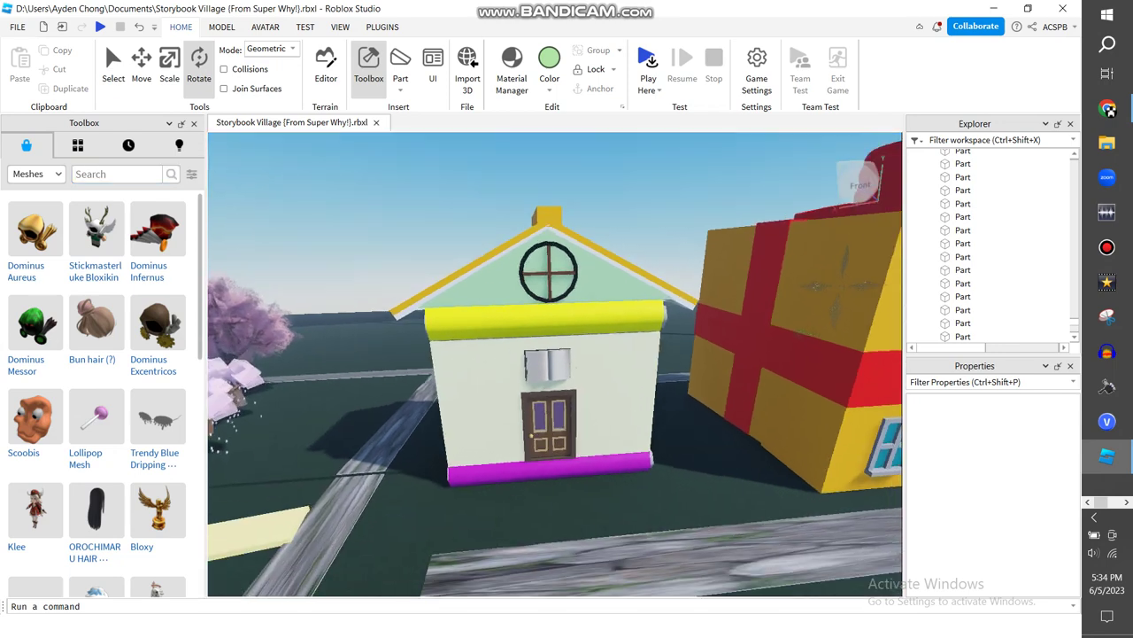
key("w")
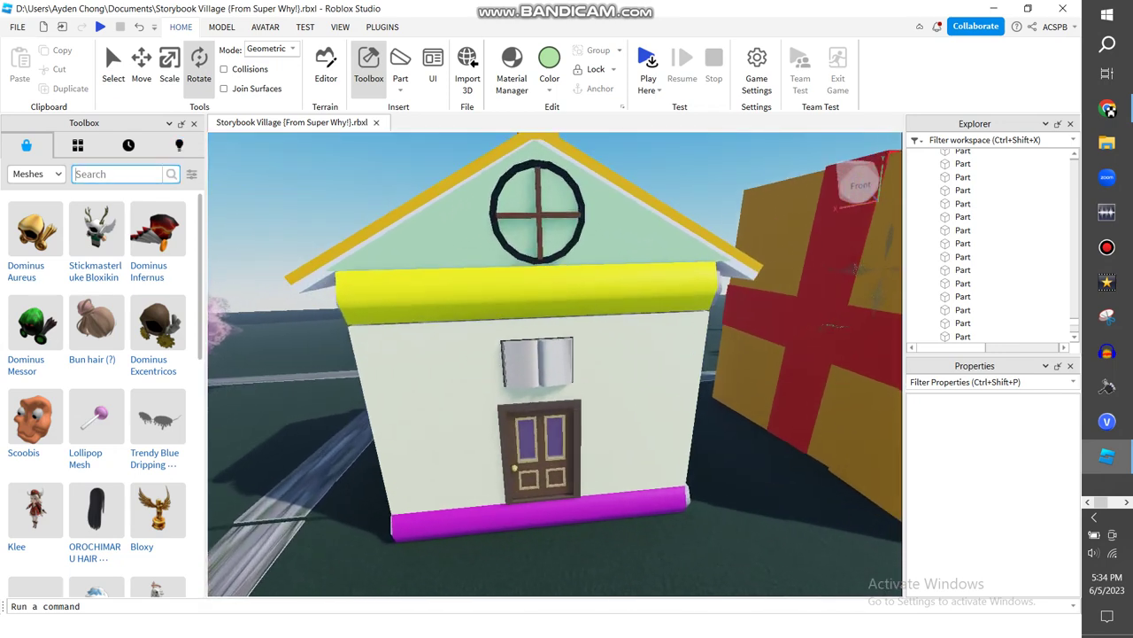
left_click(1108, 109)
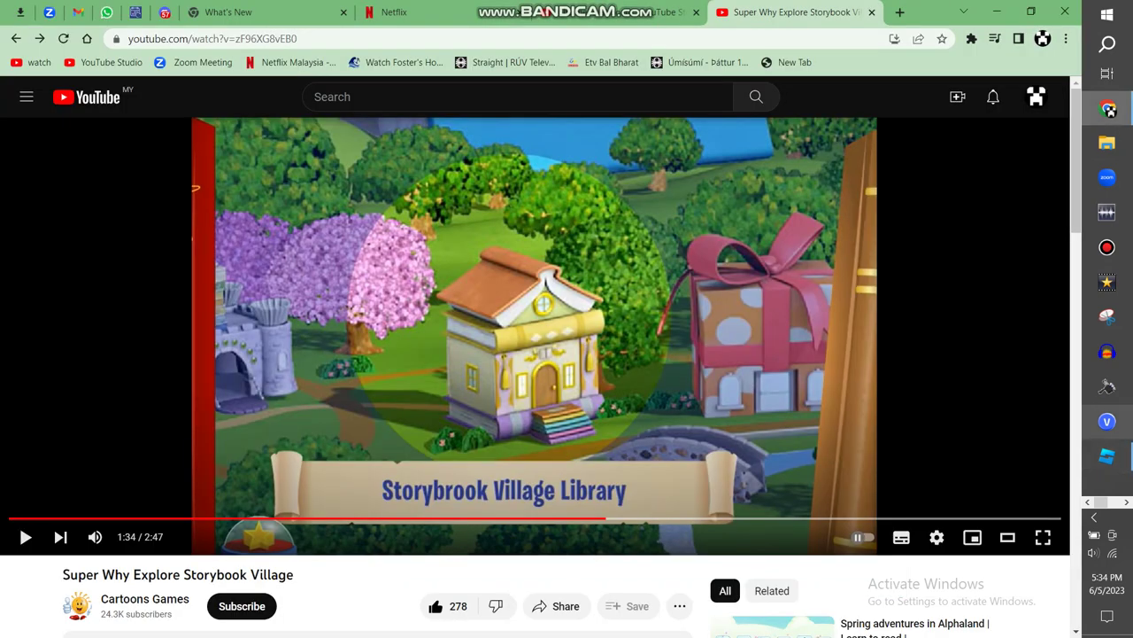
left_click(1107, 456)
Step: Search the Toolbox meshes for "hen" and replace it with a search for "chicken"
left_click(117, 174)
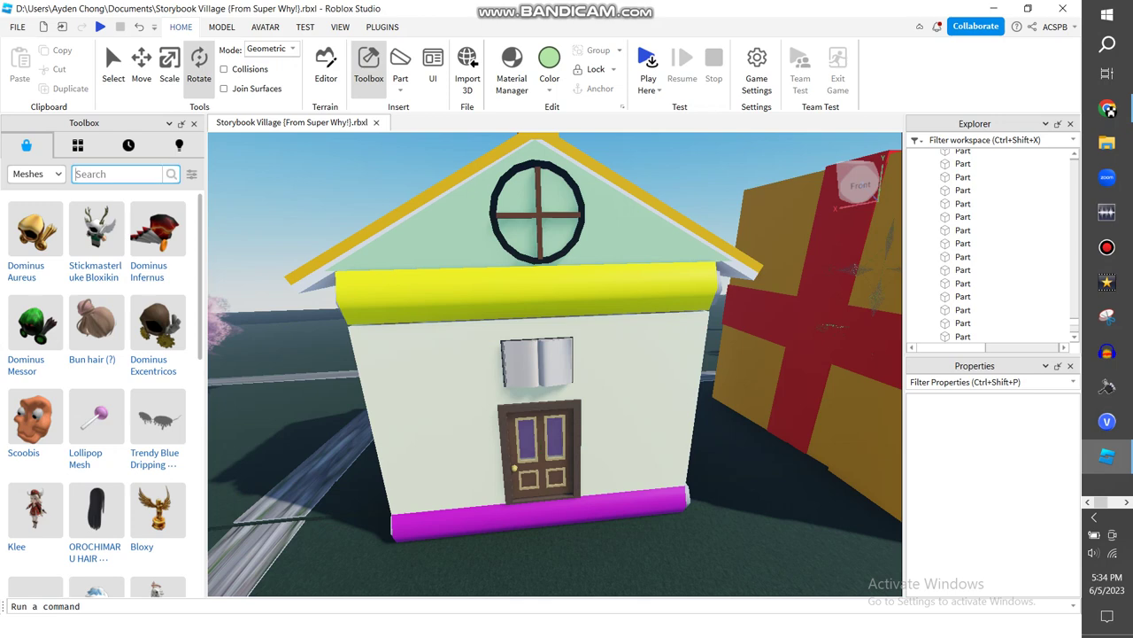
type("hen gold")
key("Return")
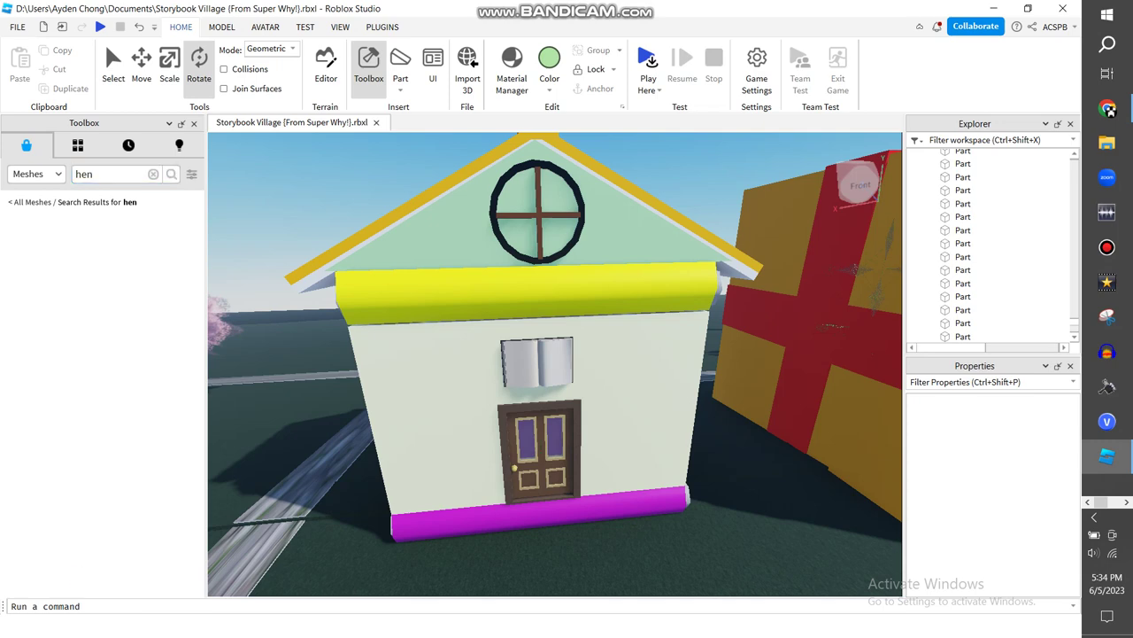
left_click_drag(98, 175, 61, 174)
type("chi")
key("Return")
Step: Insert the plain gray chicken mesh and place it on the front wall beside the open book
right_click_drag(558, 336, 529, 349)
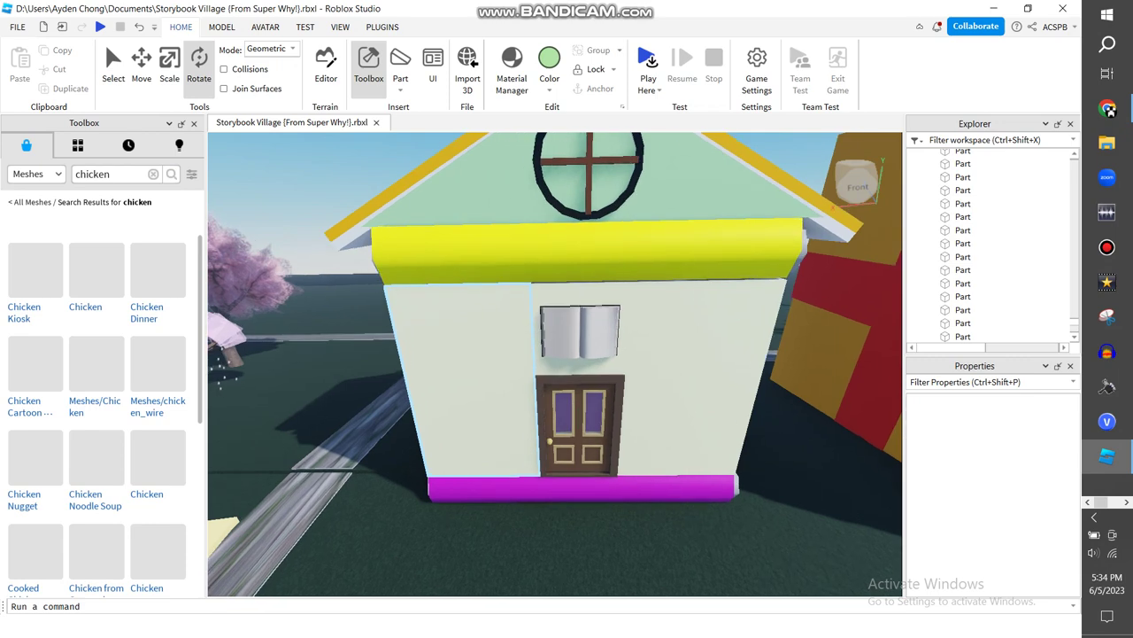
scroll(530, 350, "up", 8)
scroll(545, 350, "down", 6)
scroll(549, 359, "up", 3)
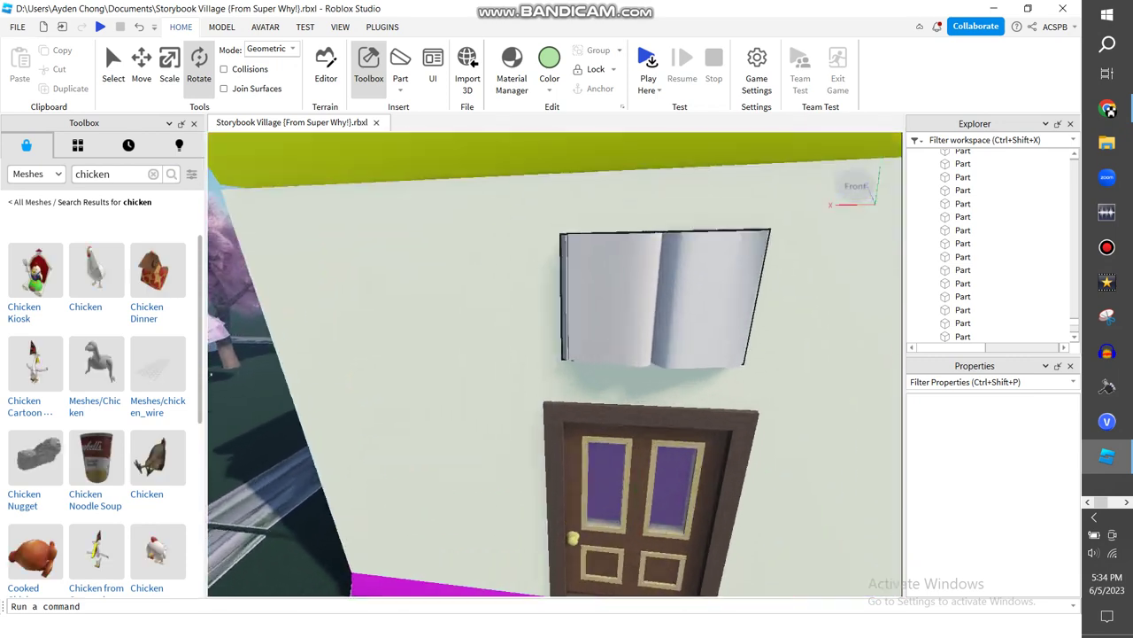
scroll(549, 359, "down", 1)
scroll(98, 399, "down", 1)
left_click(99, 306)
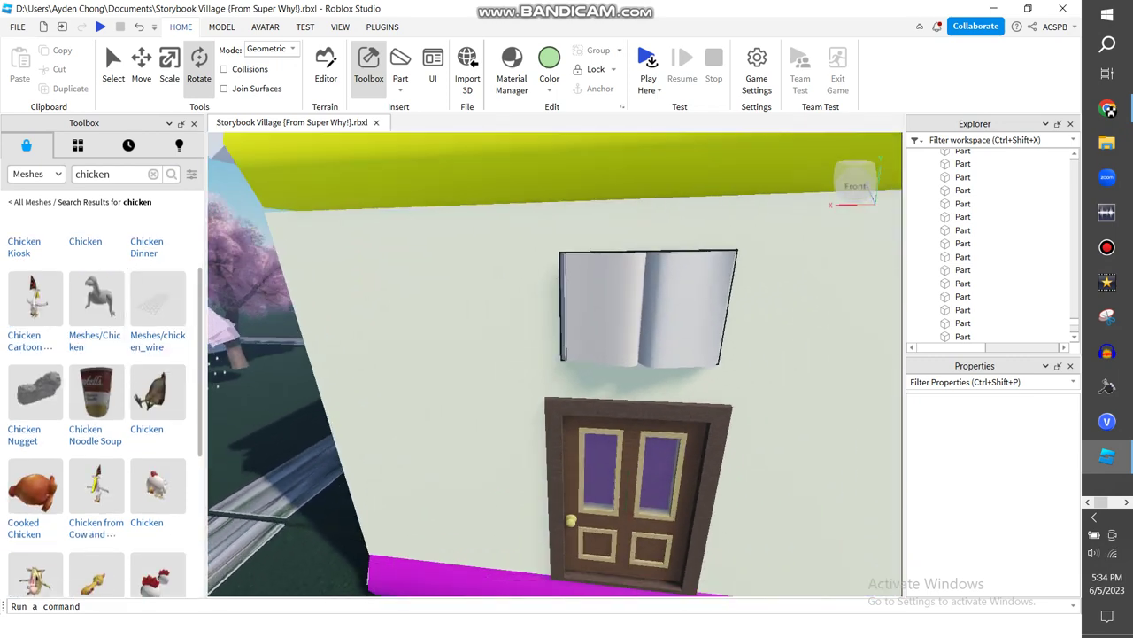
left_click_drag(425, 323, 448, 285)
scroll(486, 311, "up", 1)
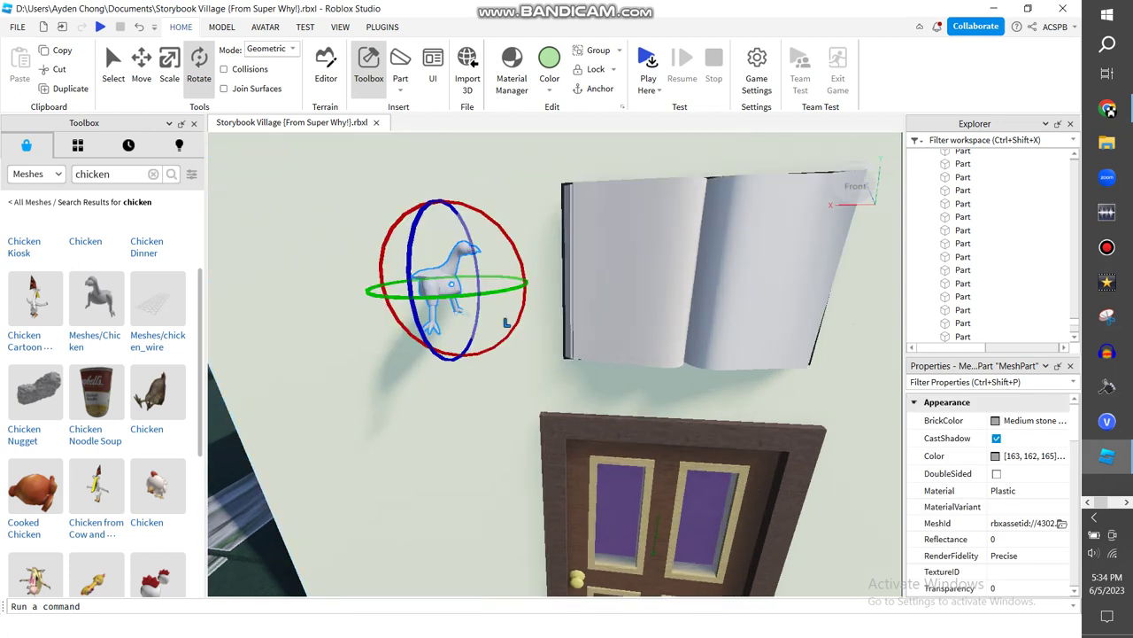
Step: Recolor the chicken New Yeller and stretch it horizontally toward the open book
left_click(169, 68)
left_click(549, 66)
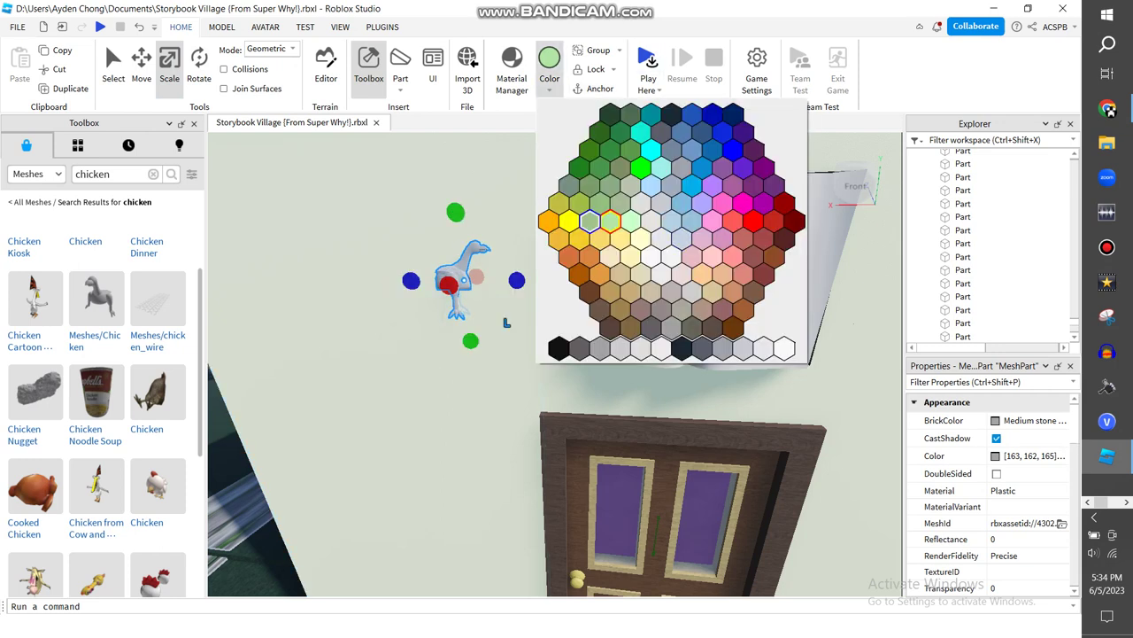
left_click(569, 222)
left_click_drag(517, 279, 556, 279)
mouse_move(483, 210)
left_mouse_down()
mouse_move(475, 176)
mouse_move(487, 174)
mouse_move(489, 207)
left_mouse_up()
scroll(473, 164, "down", 1)
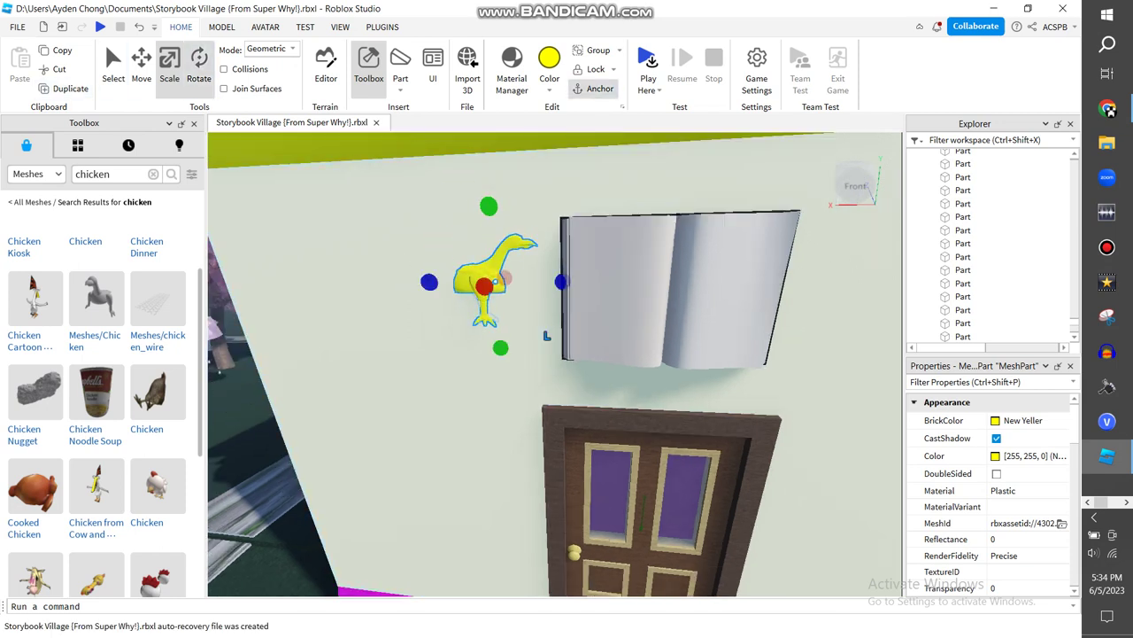
Step: Place a turned-around copy of the yellow chicken on the other side of the book and save the file
left_click(199, 67)
left_click_drag(416, 288, 567, 283)
scroll(522, 354, "down", 4)
left_click(142, 66)
left_click_drag(585, 328, 684, 329)
key("d")
left_click(17, 27)
left_click(52, 118)
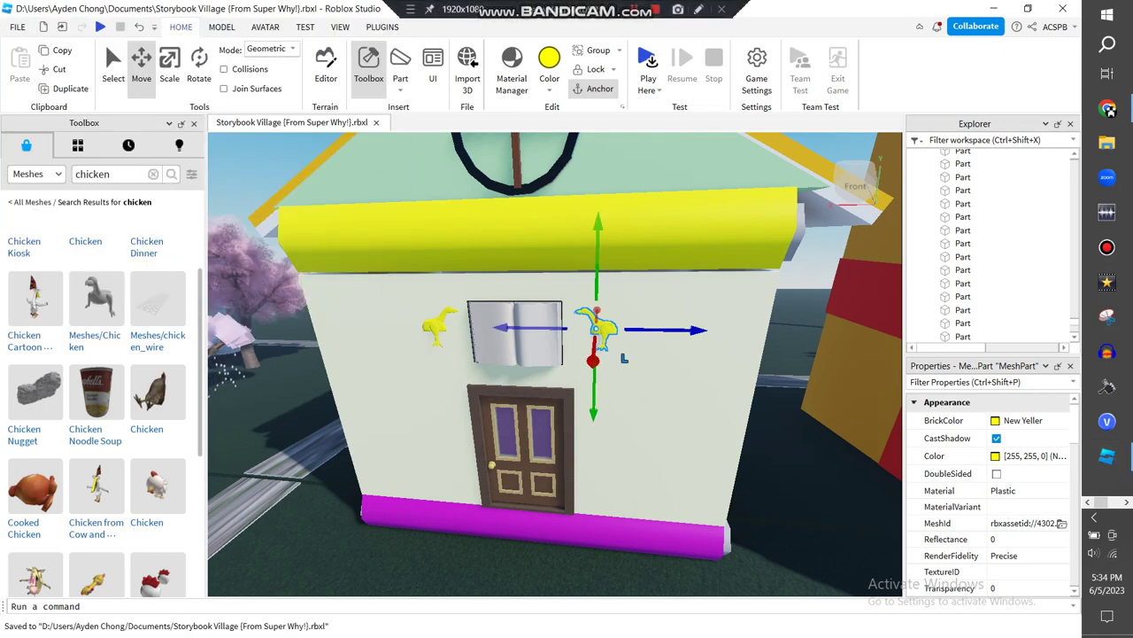
Step: Compare the facade with both chickens against the library picture in Chrome and return to Roblox Studio
right_click_drag(555, 364, 576, 319)
scroll(556, 364, "down", 5)
left_click(770, 213)
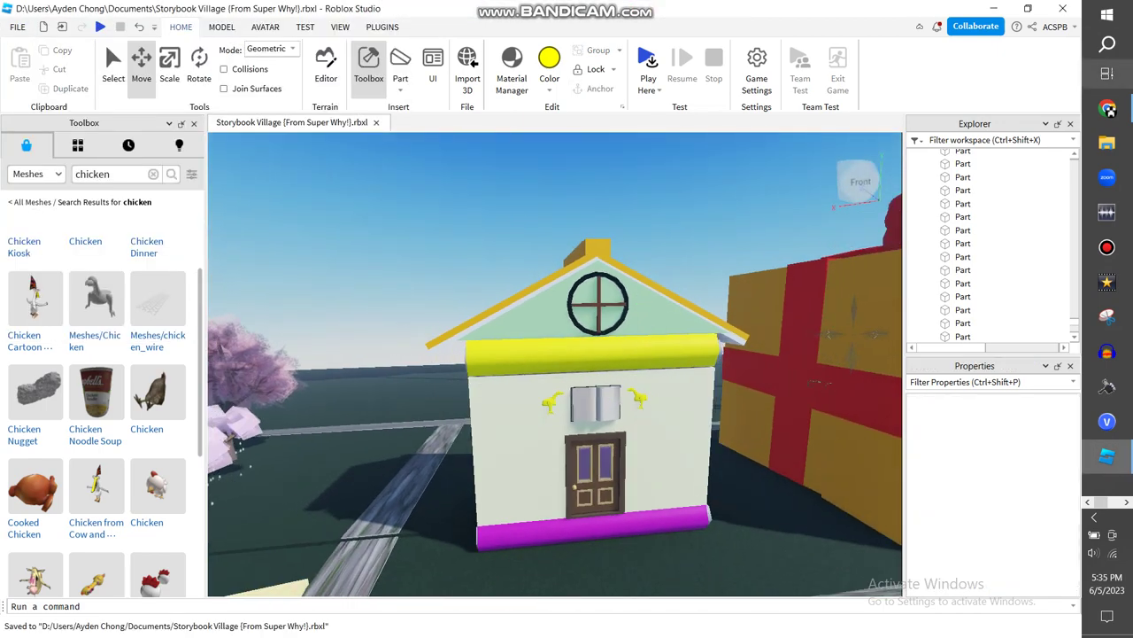
left_click(1107, 108)
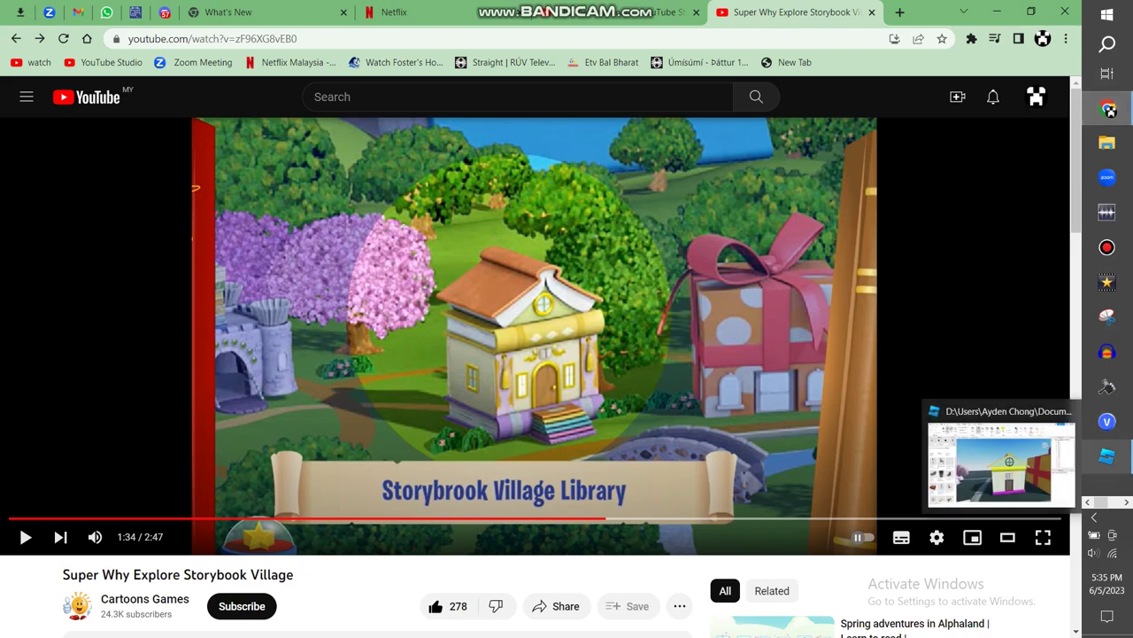
left_click(1106, 456)
Step: Insert a block part and move it onto the library's front wall beside the door
right_click_drag(532, 354, 553, 195)
scroll(529, 425, "up", 3)
scroll(553, 354, "up", 5)
left_click(400, 89)
left_click(423, 106)
scroll(554, 195, "down", 3)
scroll(533, 295, "up", 3)
left_click(524, 205)
left_click_drag(503, 218, 507, 331)
right_click_drag(507, 331, 487, 408)
left_click_drag(508, 331, 516, 313)
right_click_drag(487, 408, 487, 421)
left_click_drag(516, 314, 483, 475)
Step: Scale the block into a tall panel along the wall's edge, from the purple base to the yellow band
key("ctrl+3")
right_click_drag(483, 475, 487, 531)
scroll(487, 476, "down", 4)
left_click_drag(523, 321, 577, 320)
right_click_drag(577, 321, 571, 275)
scroll(531, 389, "down", 3)
scroll(499, 393, "up", 1)
left_click_drag(499, 392, 490, 180)
Step: Try Magenta on the tall panel and compare it with the library picture in Chrome
left_click(550, 88)
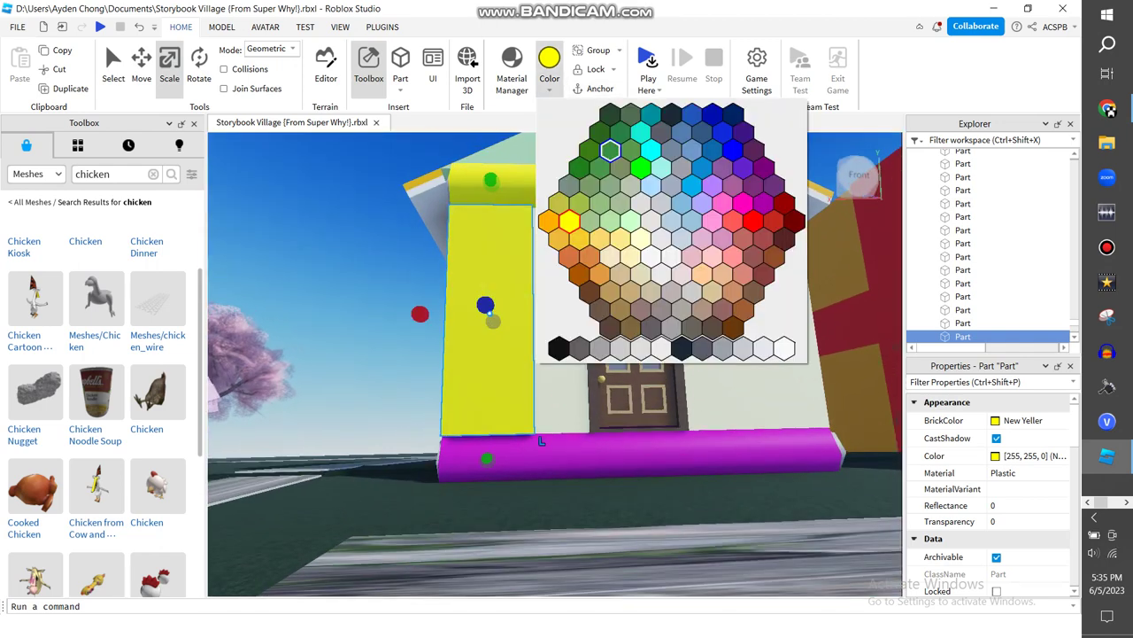
left_click(763, 203)
right_click_drag(611, 292, 655, 303)
scroll(611, 243, "up", 4)
key("a")
key("s")
key("s")
left_click(1108, 109)
left_click(997, 12)
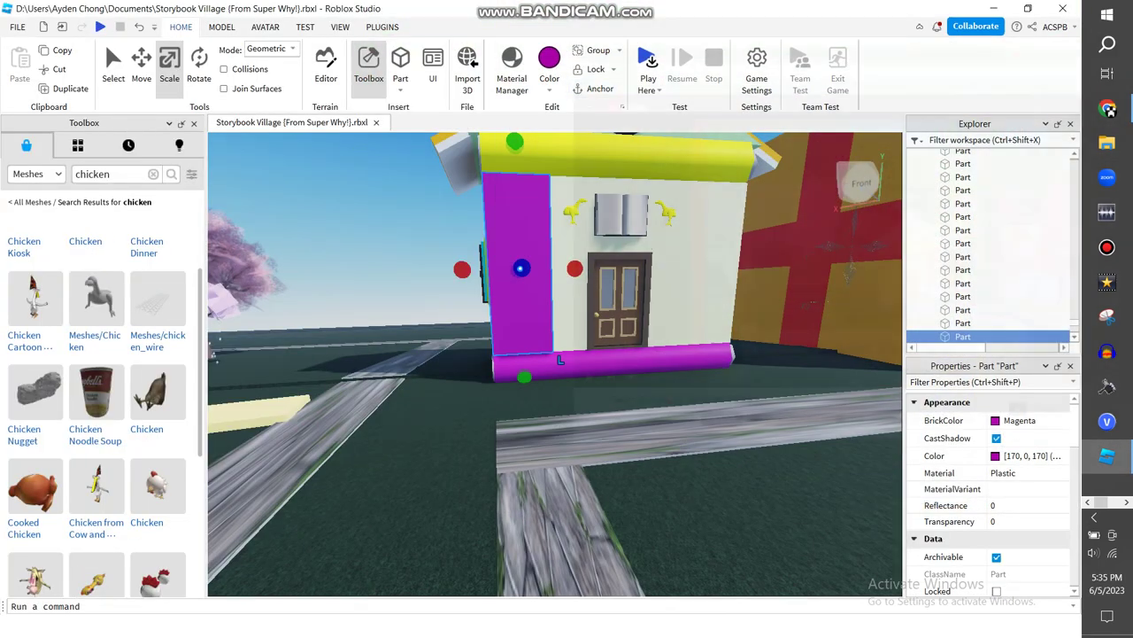
Step: Recolor the tall panel to the light reddish violet shade and fine-tune its width
left_click(549, 87)
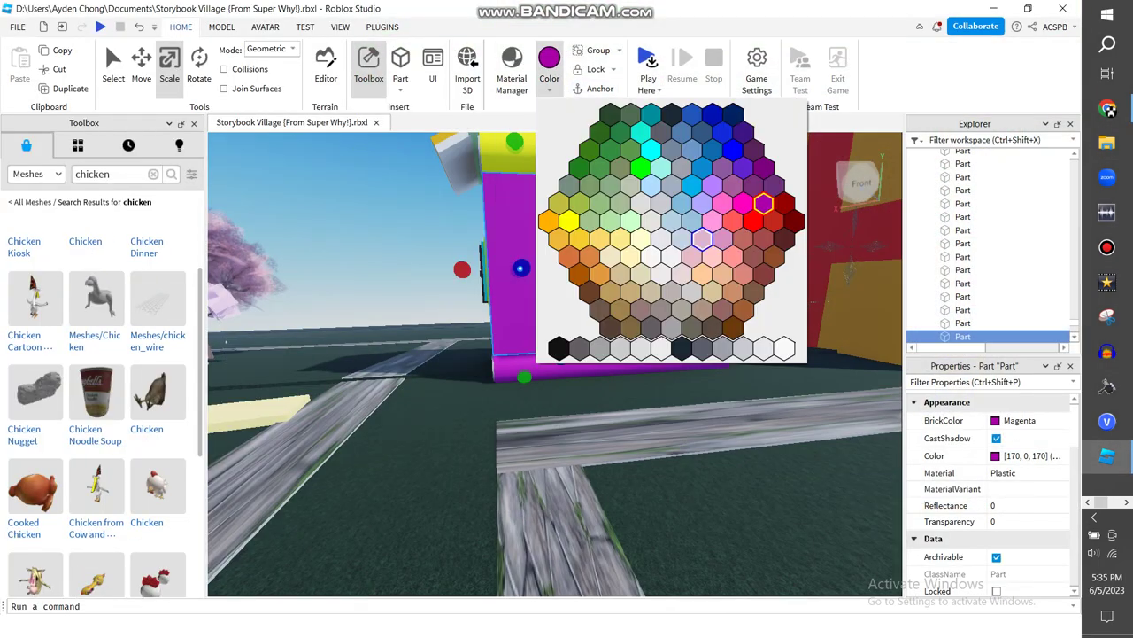
left_click(691, 256)
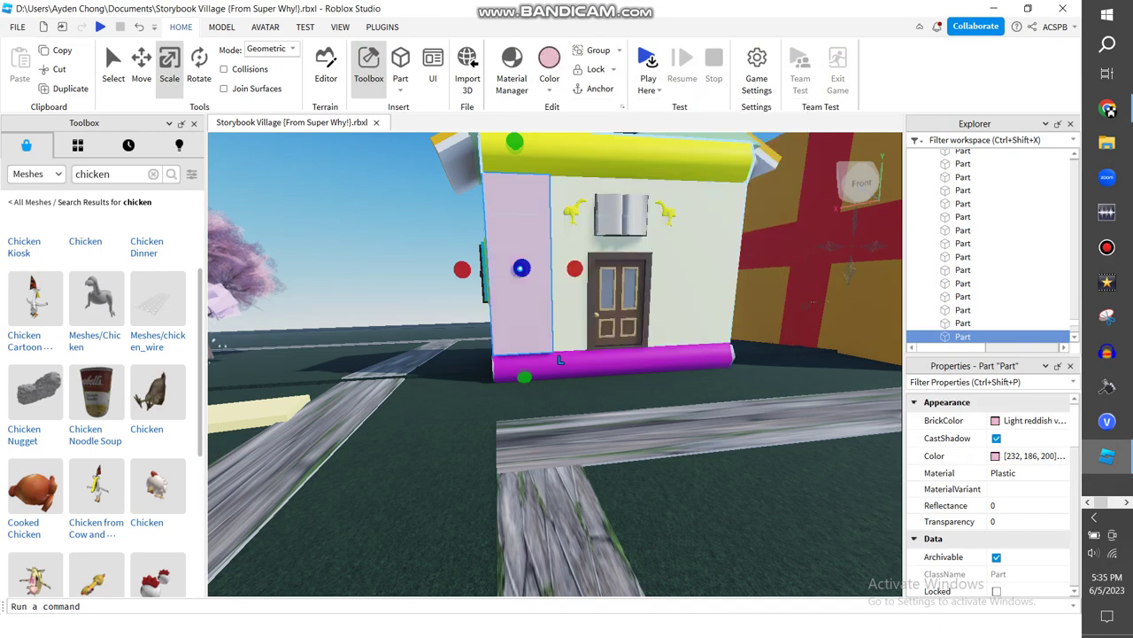
left_click_drag(575, 269, 578, 268)
mouse_move(577, 268)
right_mouse_down()
mouse_move(686, 268)
mouse_move(567, 284)
mouse_move(576, 293)
mouse_move(586, 278)
right_mouse_up()
Step: Duplicate the pale violet panel and move the copy to the opposite edge of the front wall
key("ctrl+d")
right_click_drag(443, 341, 474, 341)
left_click_drag(398, 354, 533, 347)
right_click_drag(533, 347, 469, 332)
right_click_drag(571, 354, 483, 354)
Step: Anchor the pale violet panel beside the door and check whether both chickens are anchored
left_click(372, 367)
left_click(594, 88)
left_click(533, 354)
left_click(523, 297)
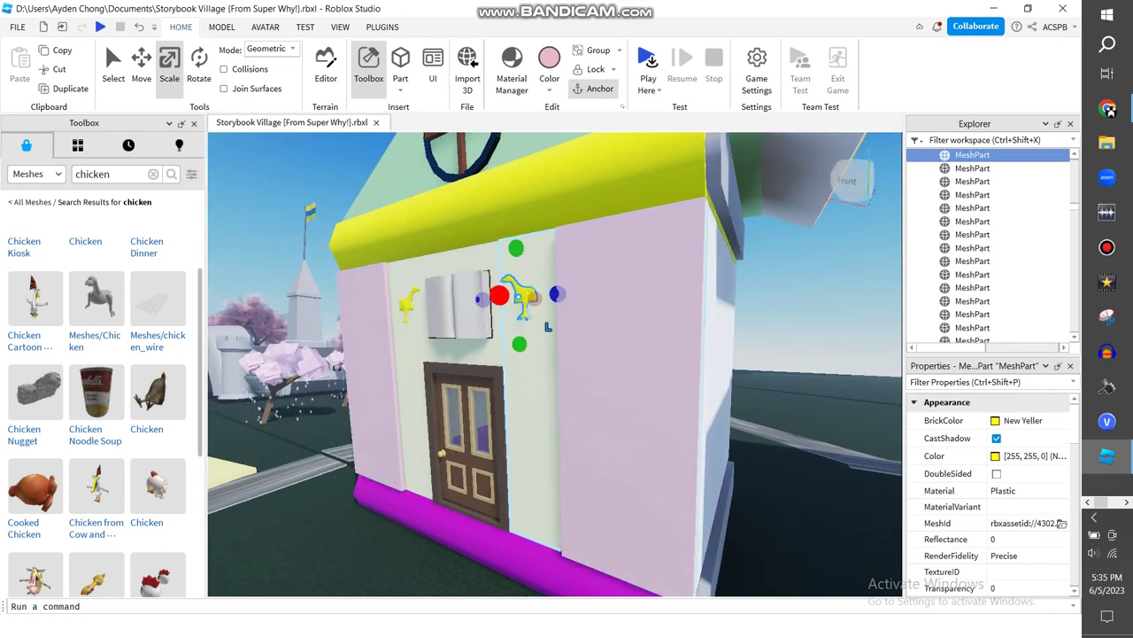
left_click(407, 305)
key("a")
right_click_drag(408, 305, 505, 306)
key("s")
left_click(673, 203)
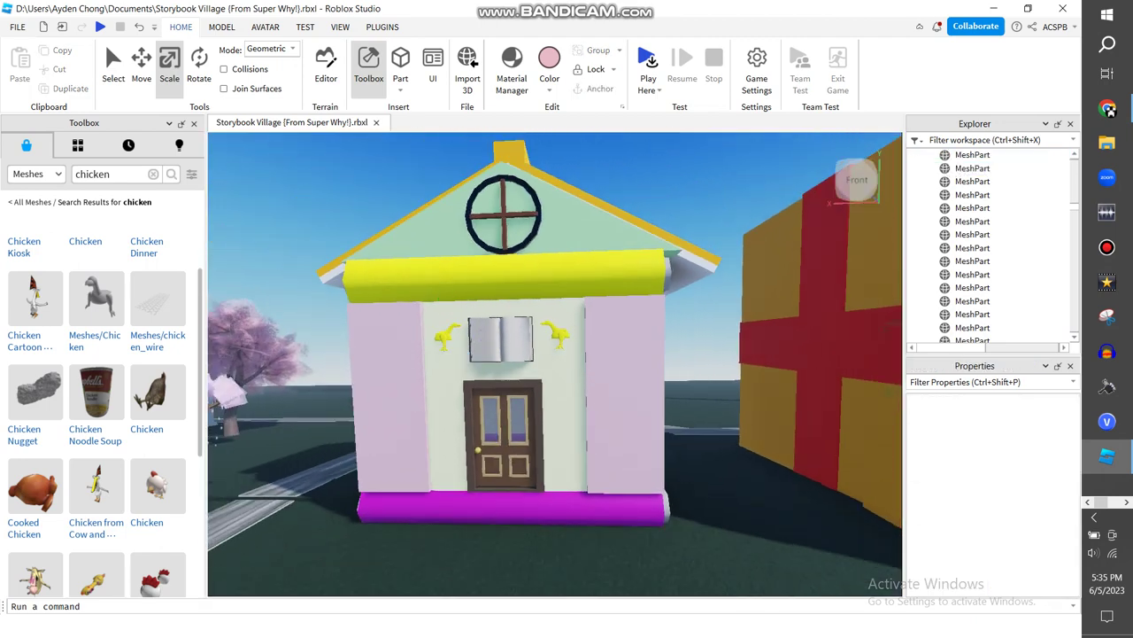
Step: Clear the chicken search from the Toolbox, switching the category to Models and back to Meshes
left_click(37, 174)
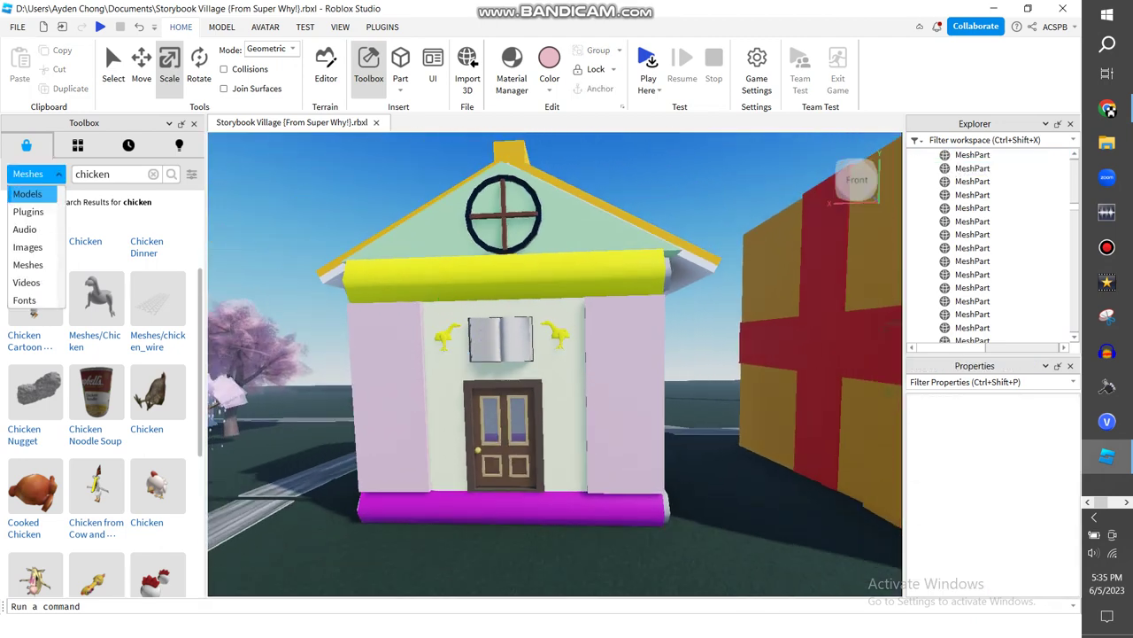
left_click(26, 193)
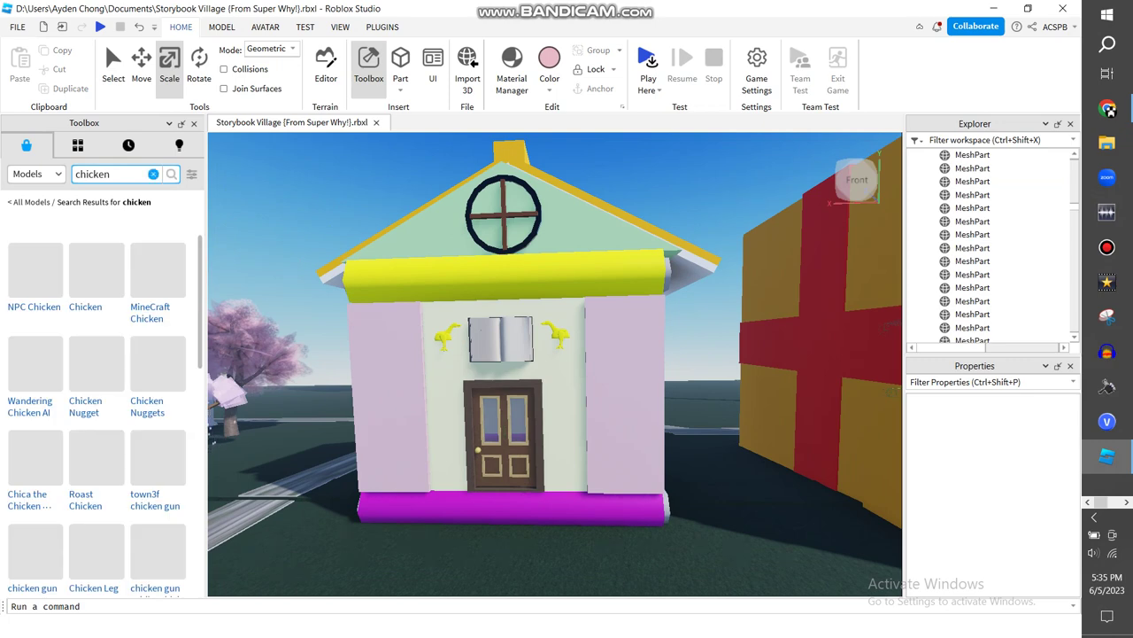
left_click(153, 175)
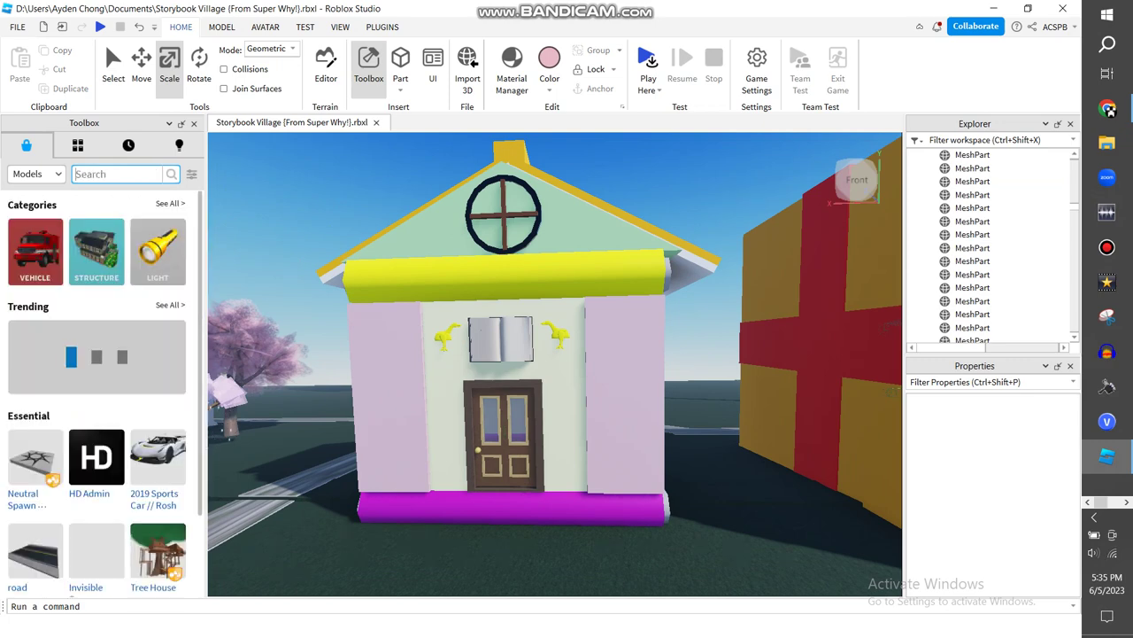
left_click(37, 174)
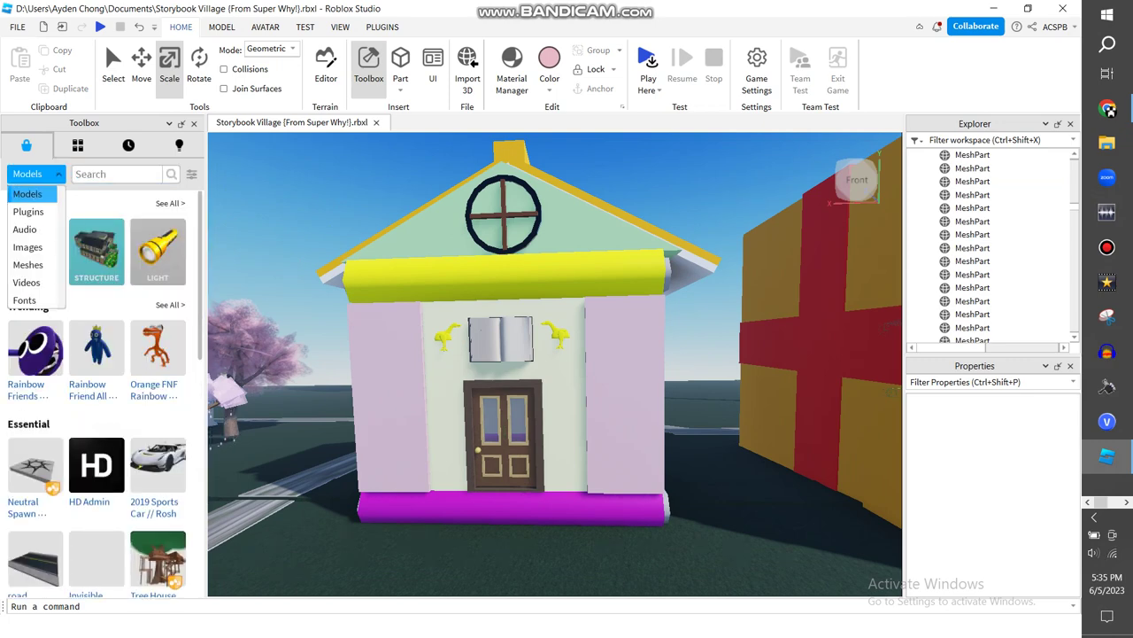
left_click(31, 265)
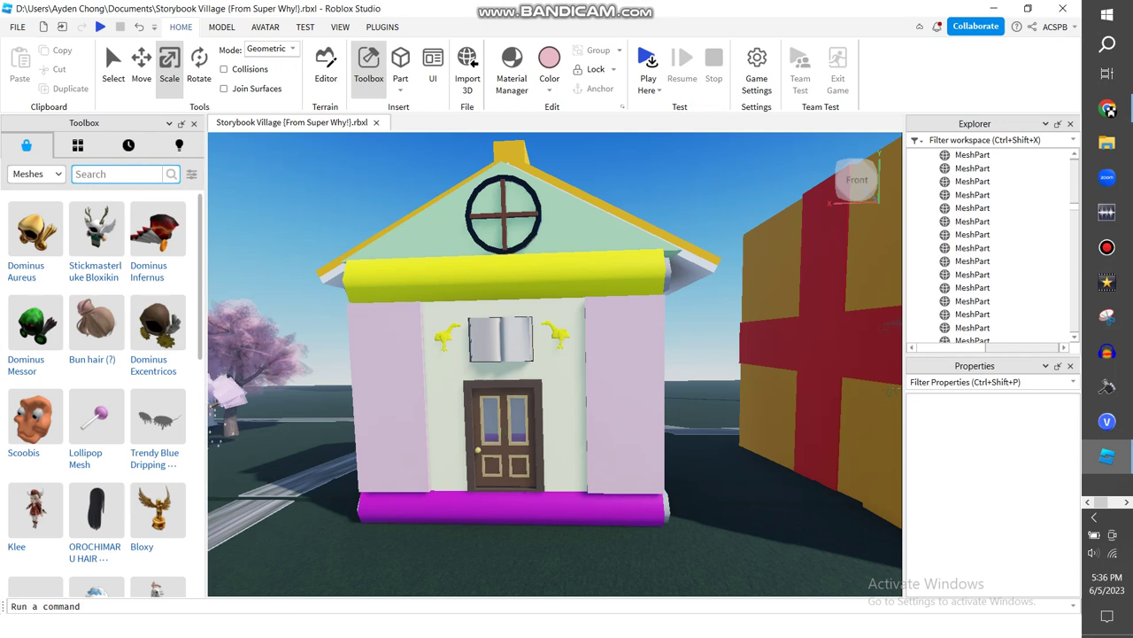
Step: Search Google Images in Chrome for "curtain rope" and return to Roblox Studio
left_click(1107, 109)
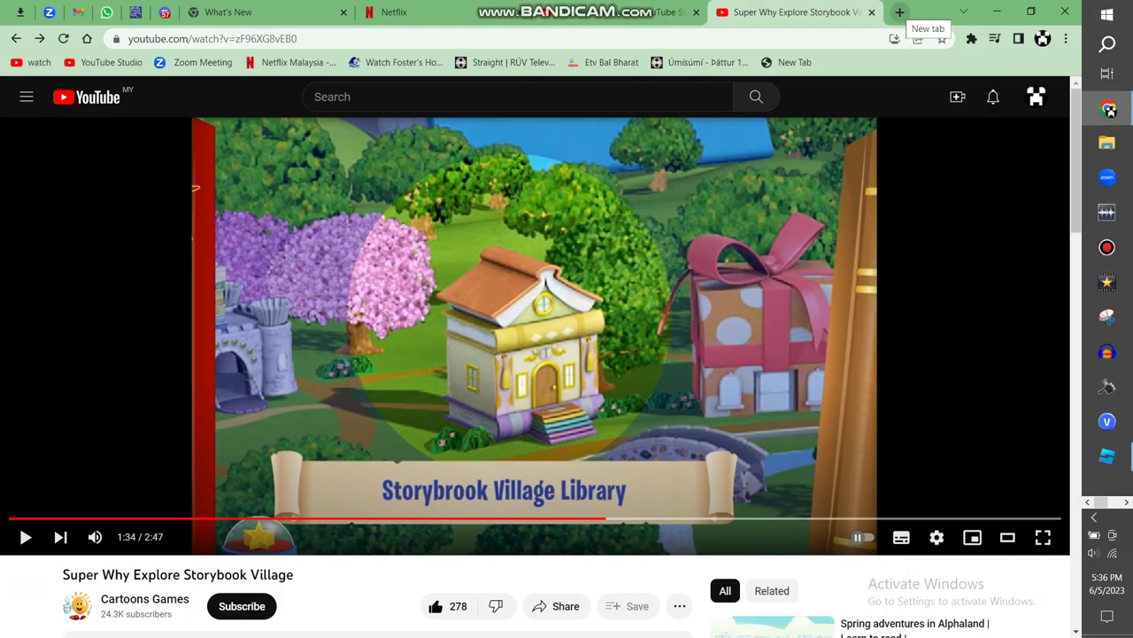
key("ctrl+t")
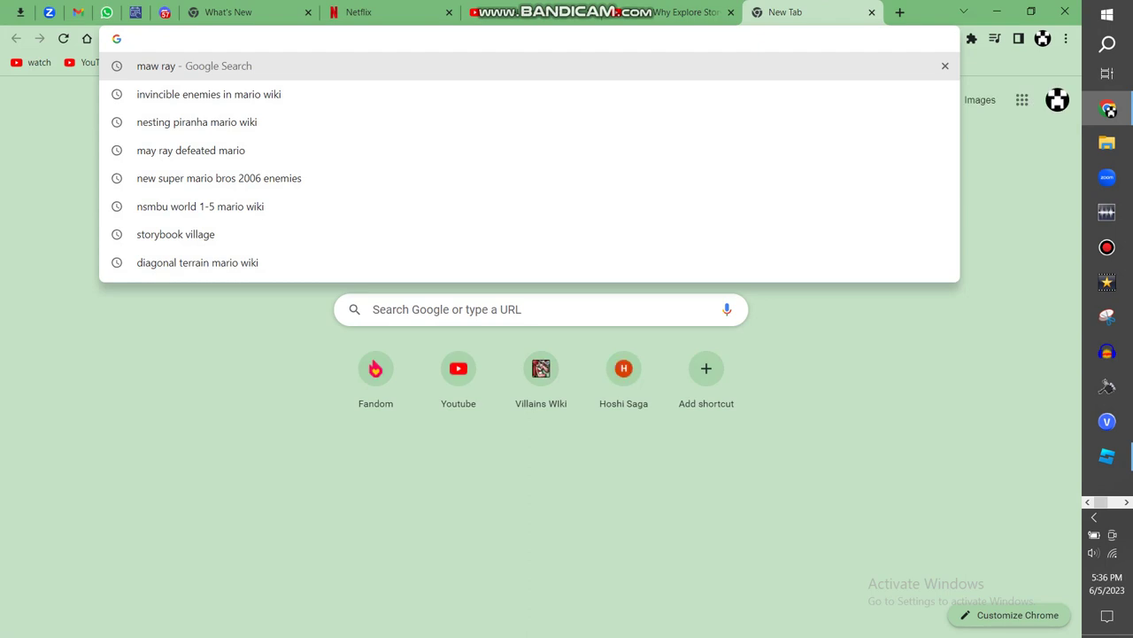
type("curtain rop")
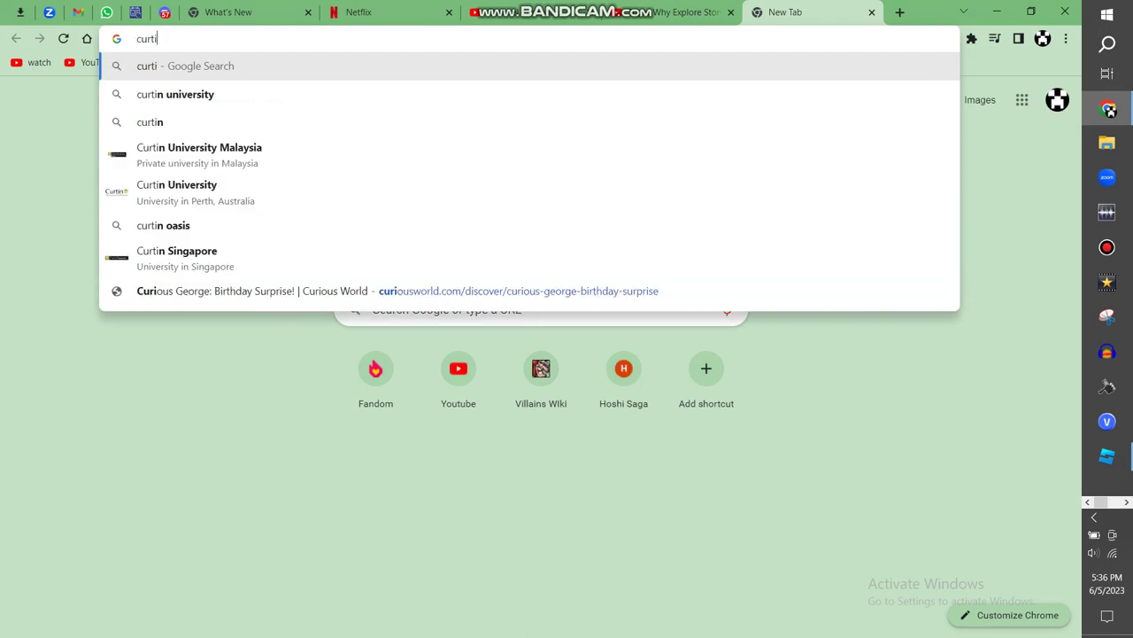
type("e")
key("Return")
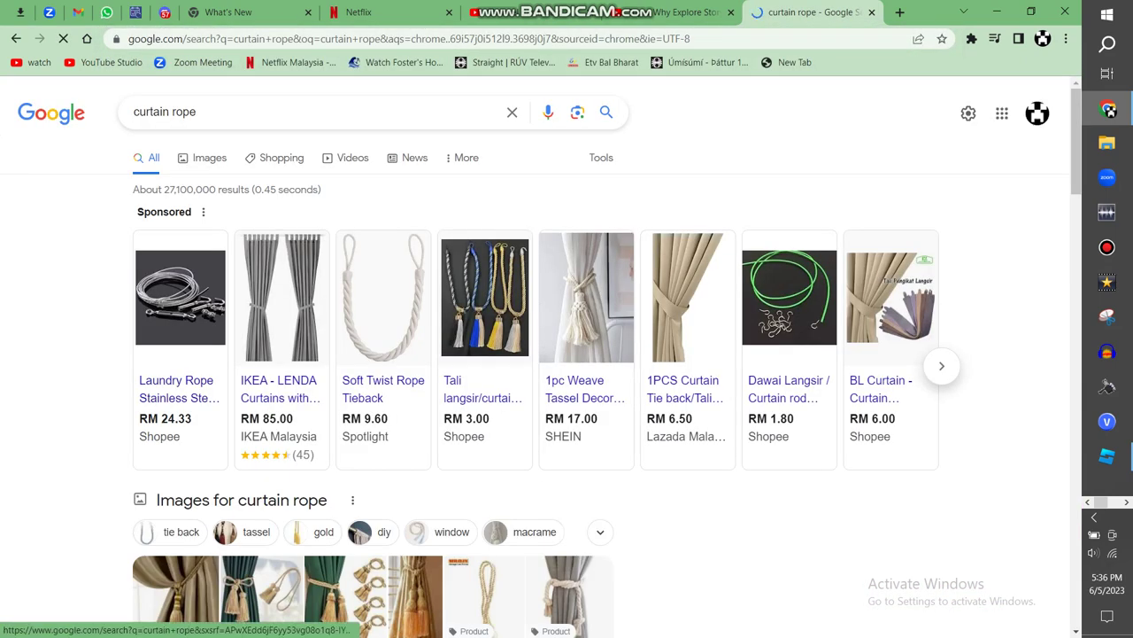
left_click(202, 157)
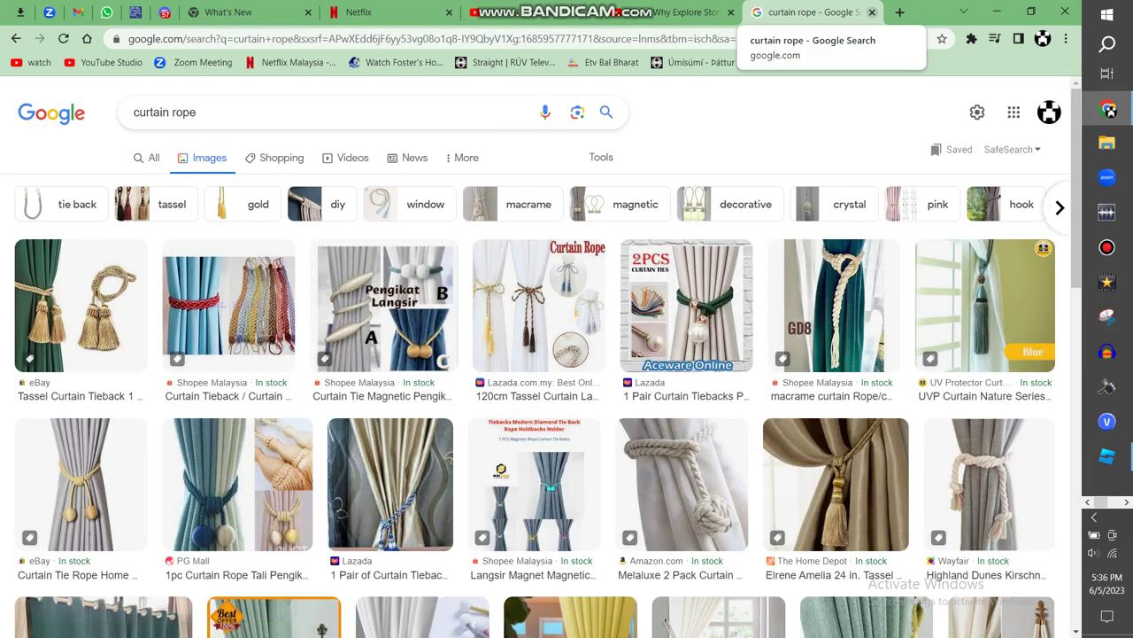
left_click(986, 306)
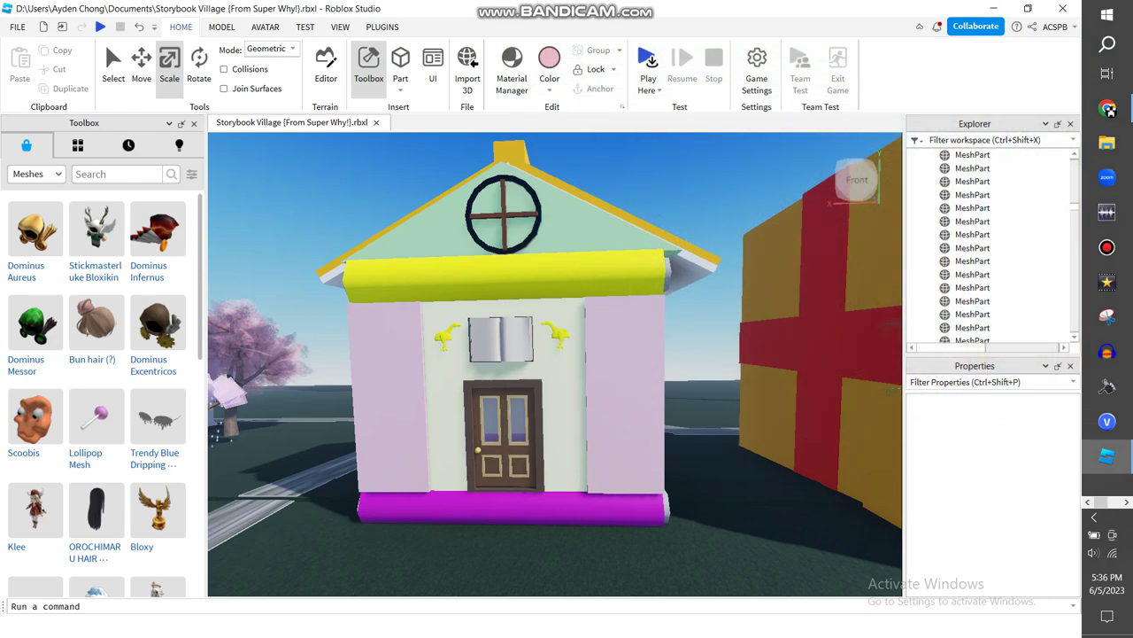
Step: Search the Toolbox meshes for "rope" and replace it with a search for "curtain"
key("Return")
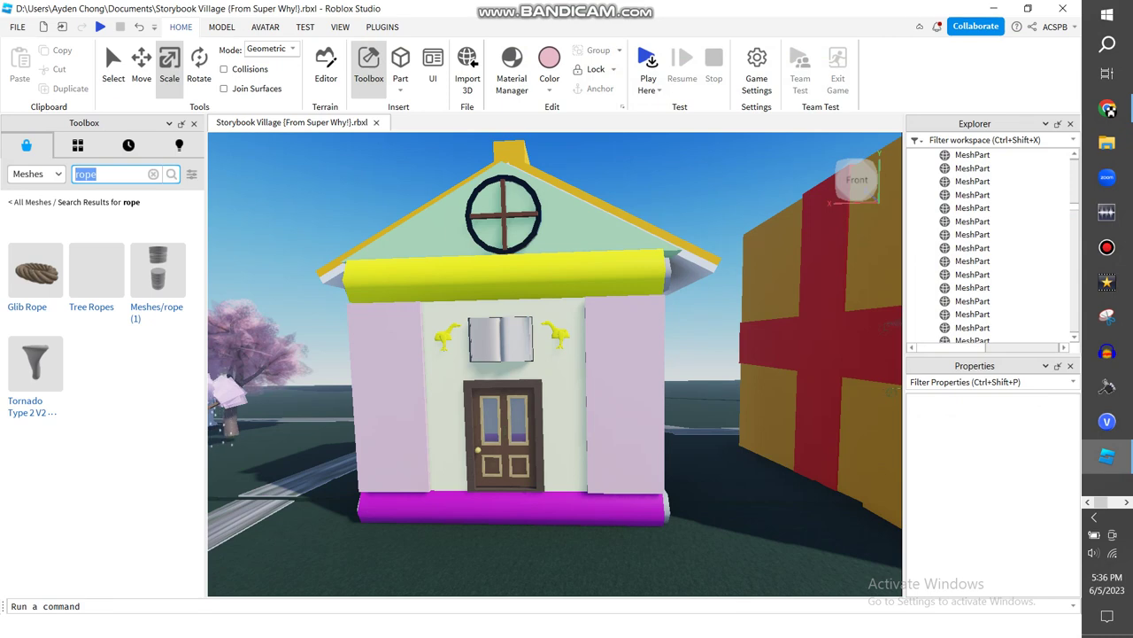
type("curtain")
key("Return")
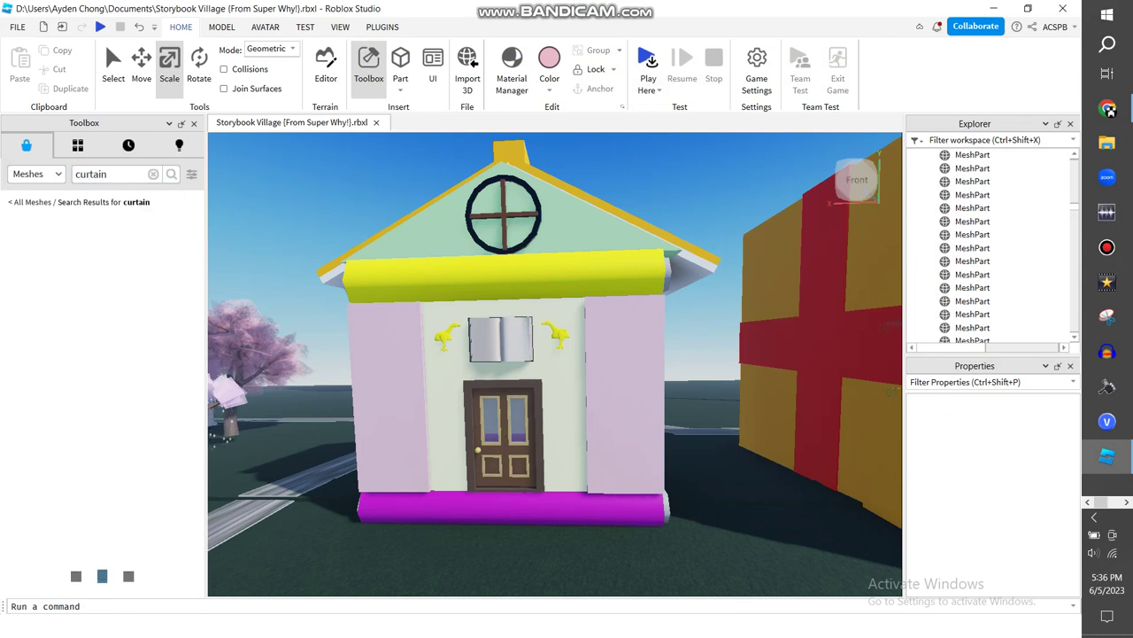
right_click_drag(354, 336, 275, 385)
scroll(336, 381, "up", 4)
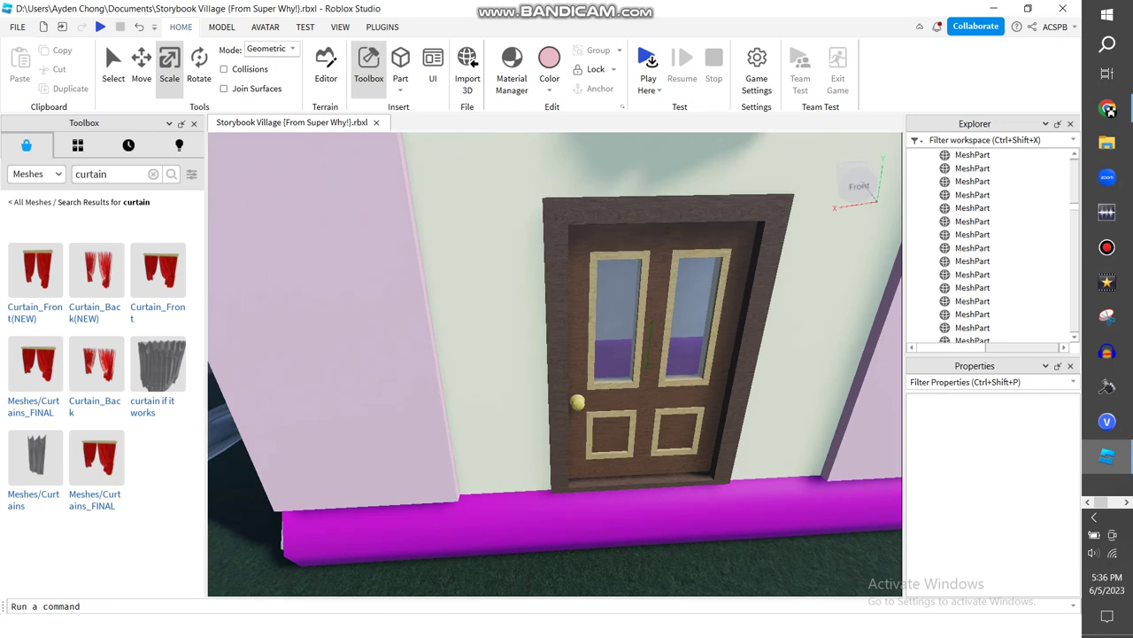
scroll(275, 386, "down", 2)
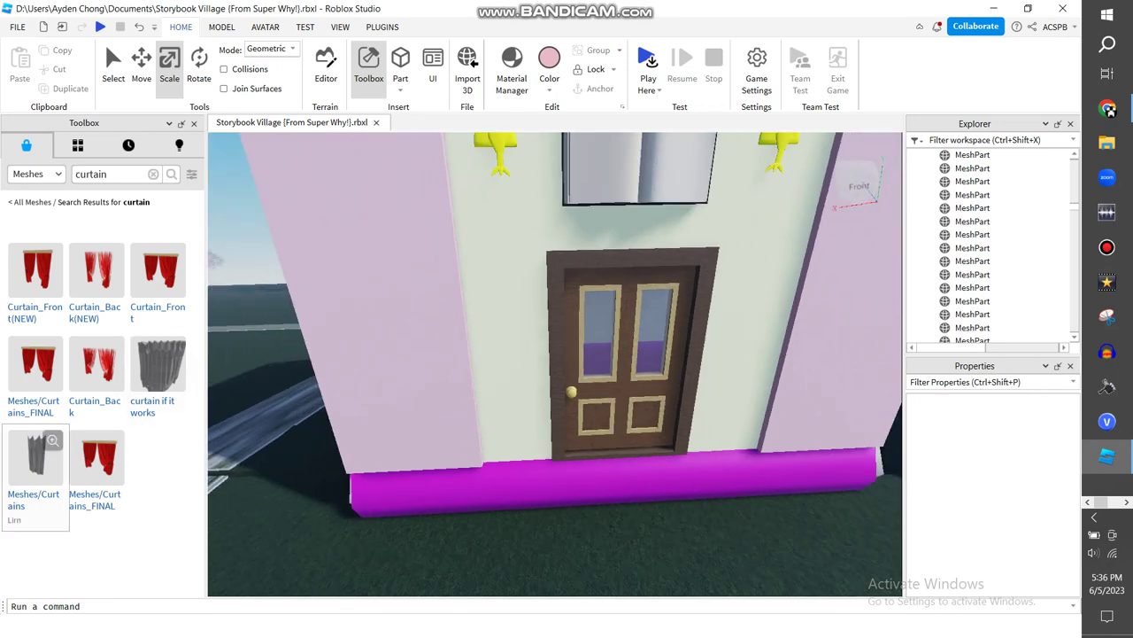
Step: Place the grey "curtain if it works" mesh on the pale violet panel left of the door and scale it to fit the panel
left_click_drag(157, 364, 380, 315)
key("a")
key("s")
left_click_drag(511, 321, 502, 202)
left_click_drag(540, 307, 529, 341)
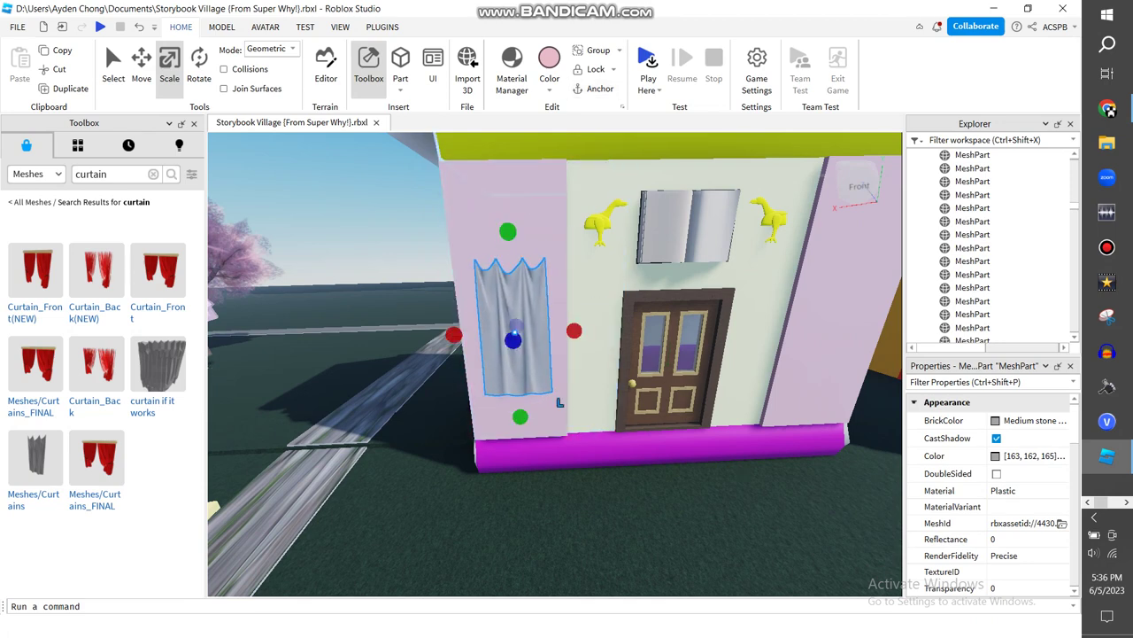
Step: Colour the curtain New Yeller and place a duplicate of it on the violet panel right of the door
left_click(549, 71)
left_click(569, 222)
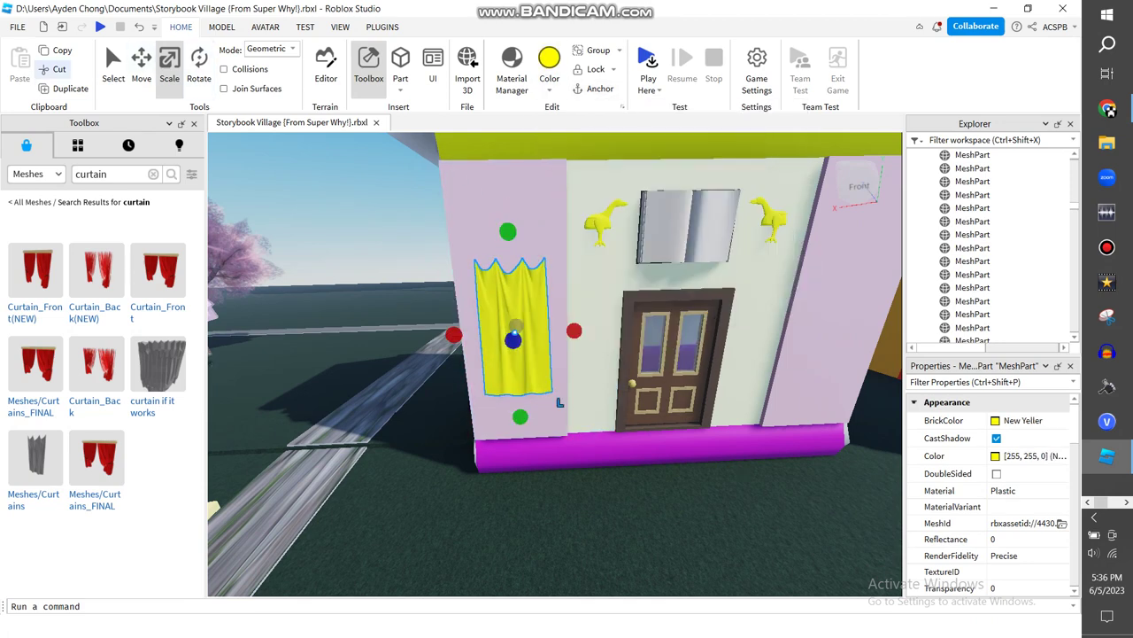
key("ctrl+2")
key("ctrl+d")
key("d")
left_click_drag(612, 329, 815, 319)
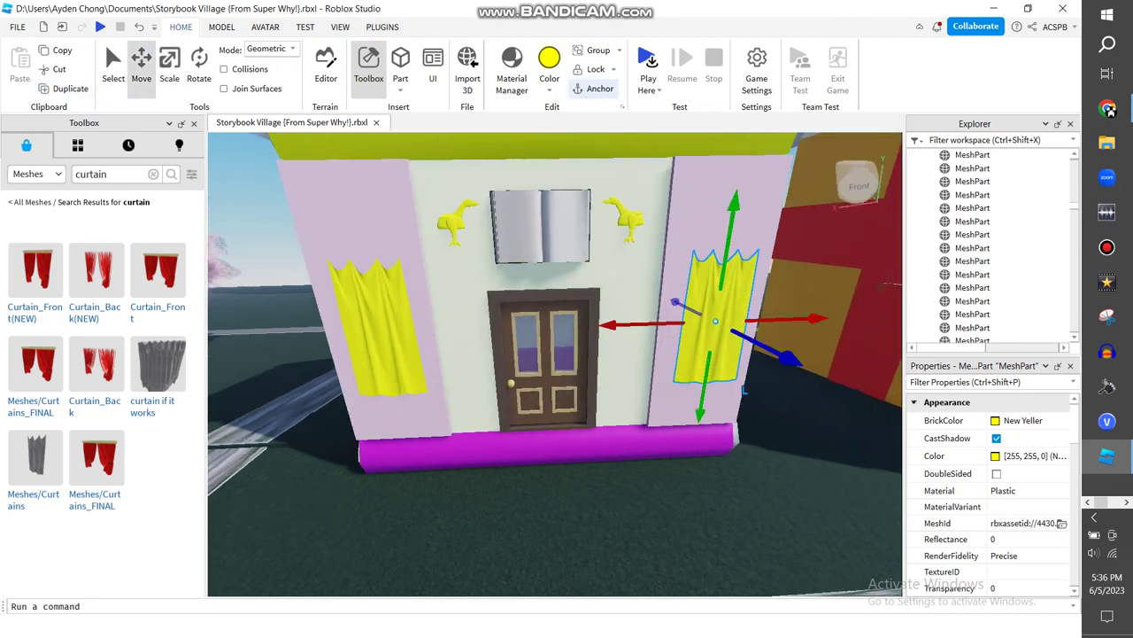
left_click(379, 331)
scroll(567, 310, "down", 4)
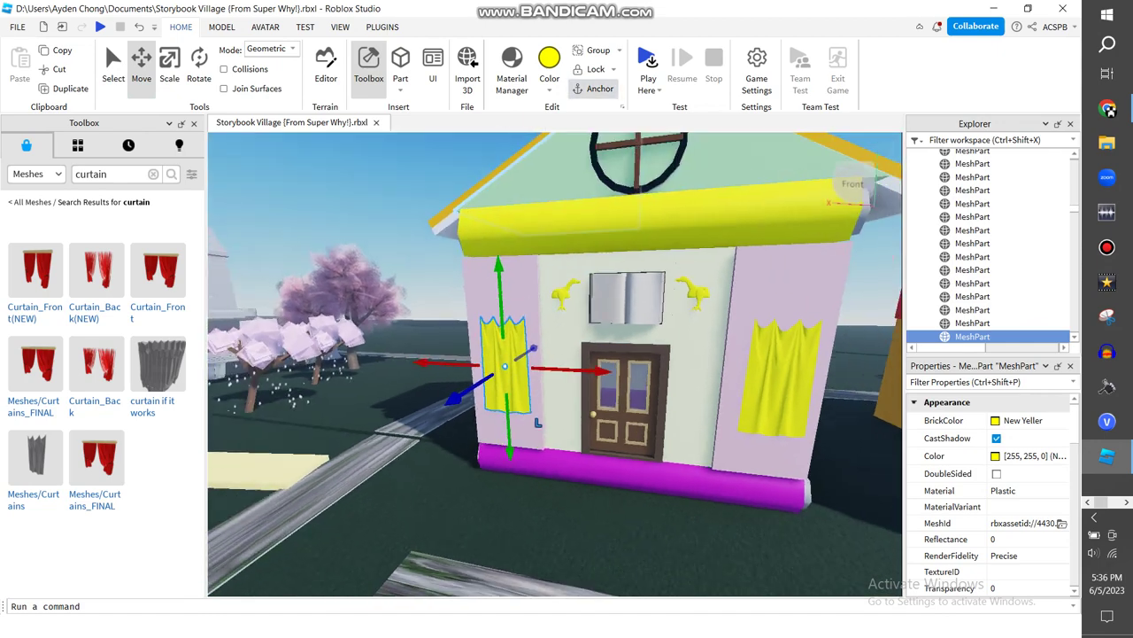
Step: Search Google Images in Chrome for "storybook village library" and return to Roblox Studio
left_click(797, 177)
left_click(1108, 108)
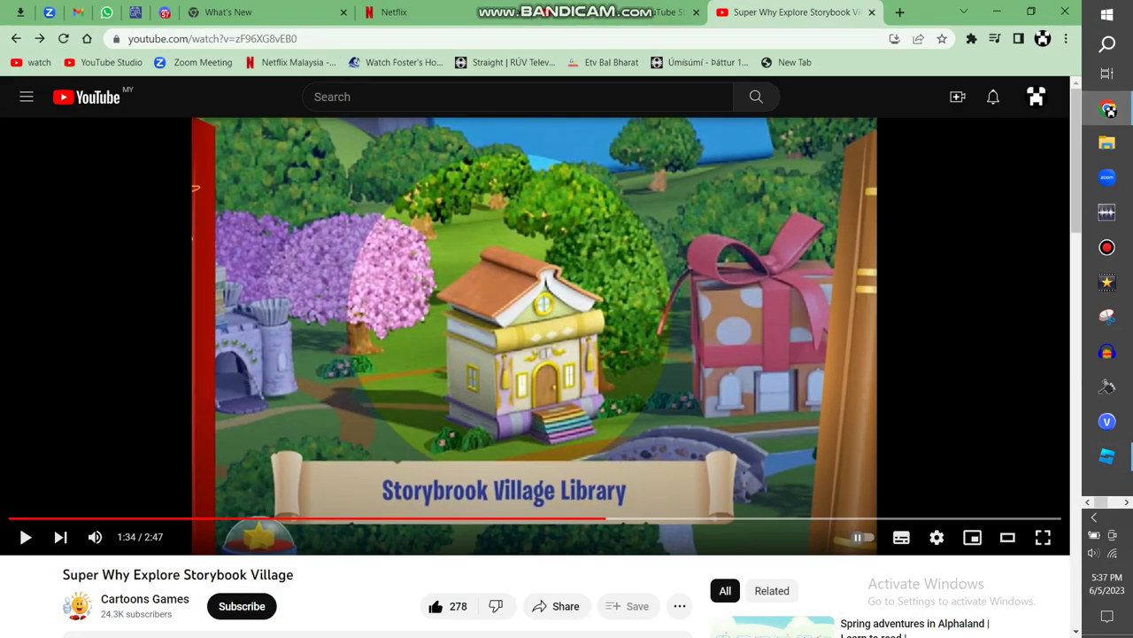
key("ctrl+t")
type("storyboo")
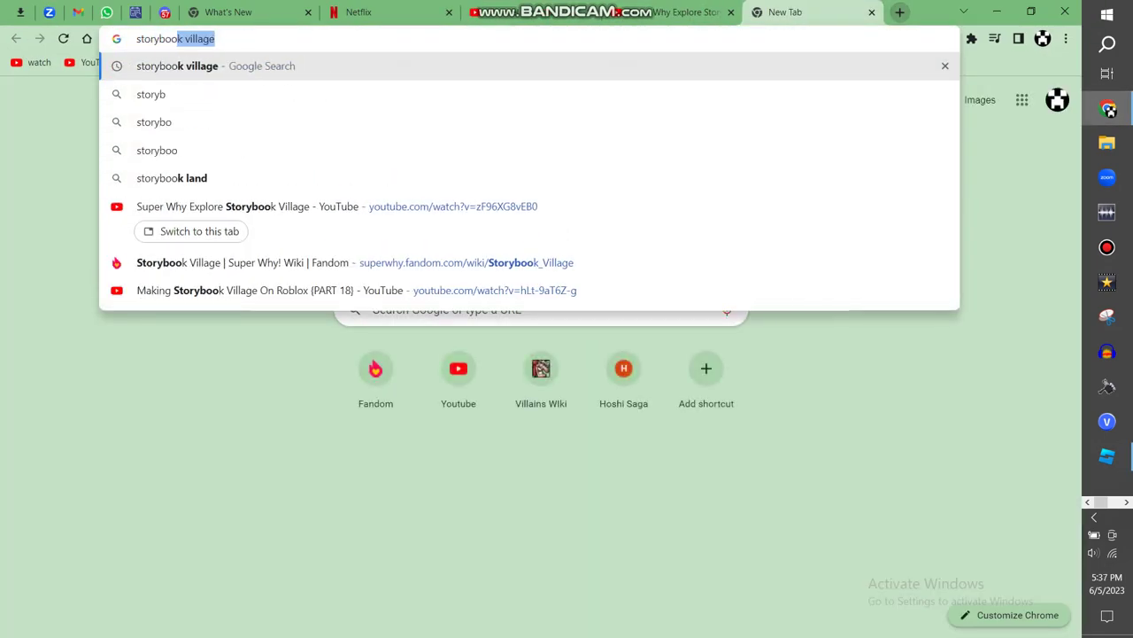
type("k village lib")
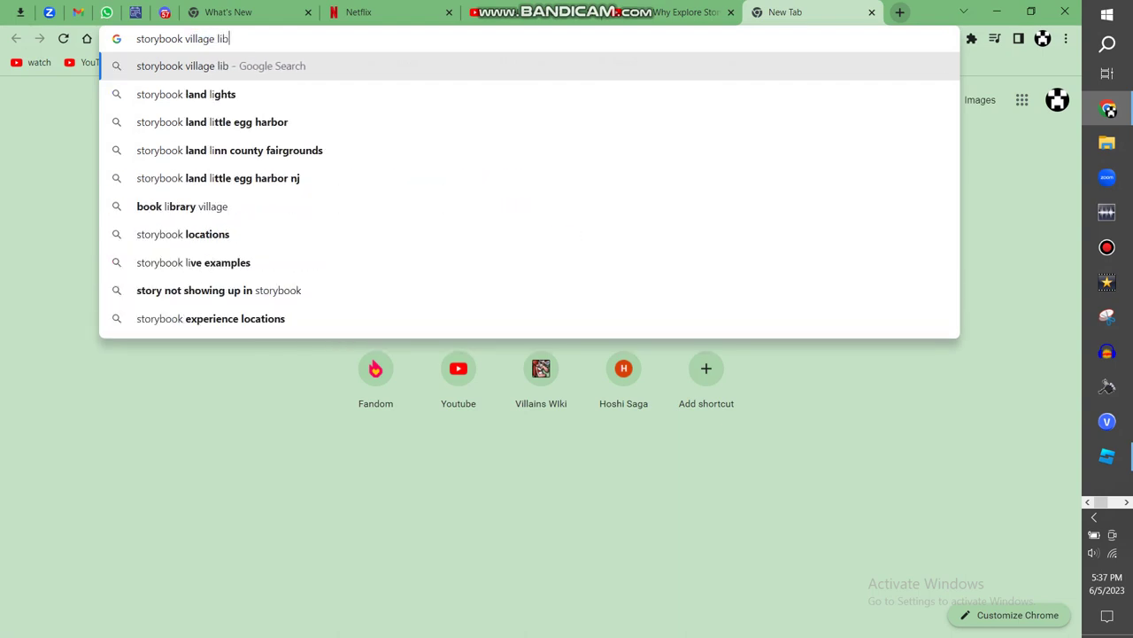
type("rary")
key("Return")
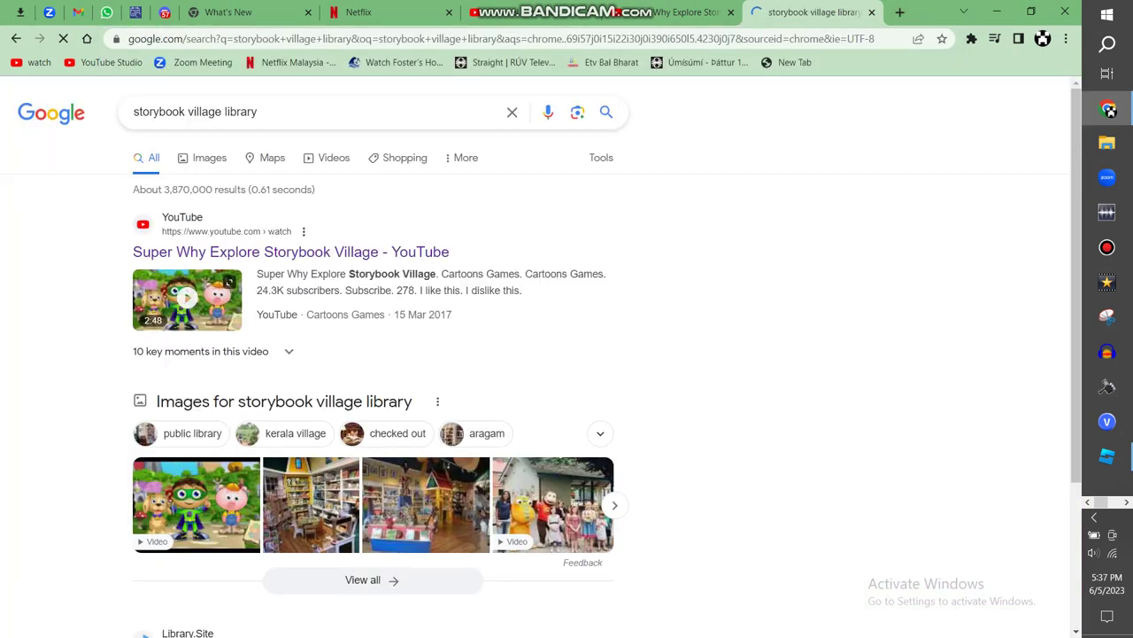
left_click(203, 158)
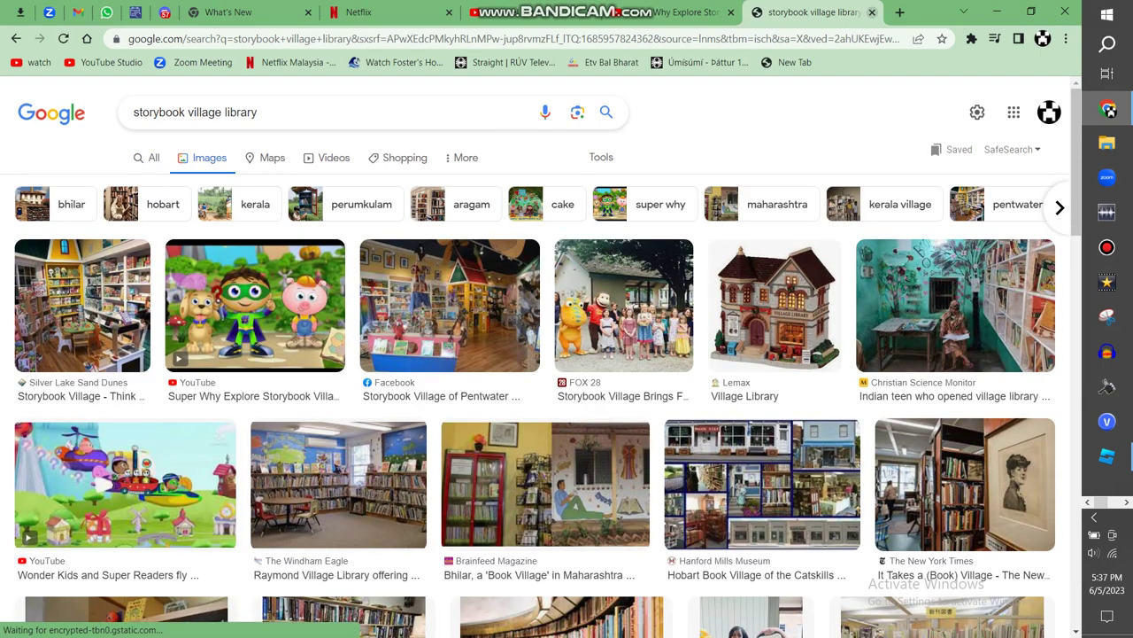
left_click(872, 13)
left_click(997, 12)
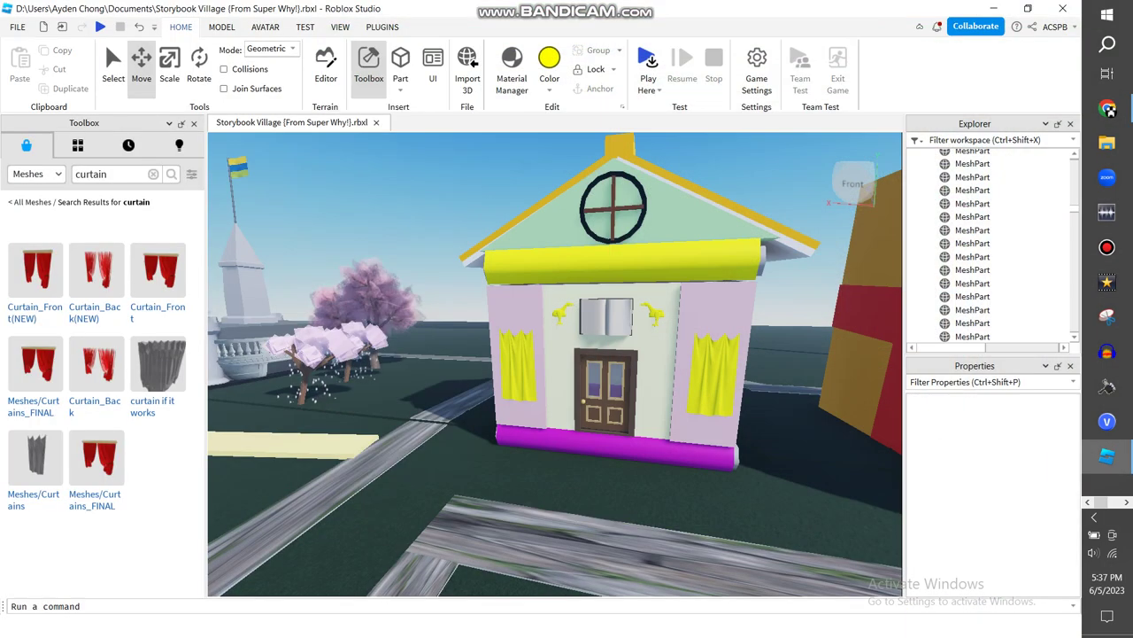
Step: Look over the library facade, replace the curtain search in the Toolbox with "teleport" and switch the category to Models
key("w")
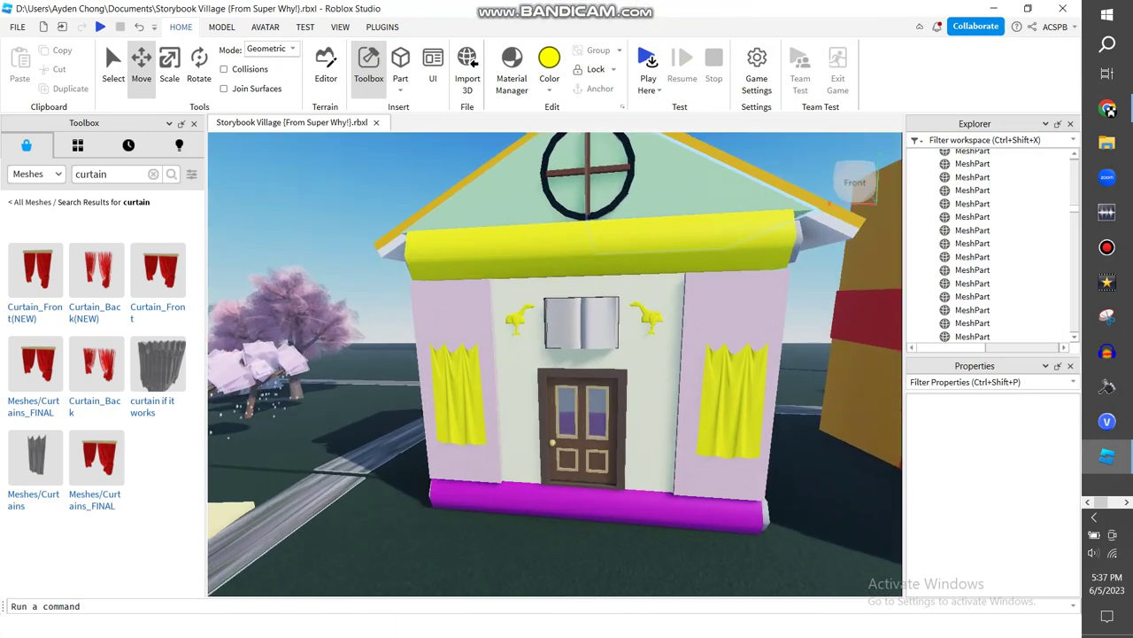
key("w")
key("s")
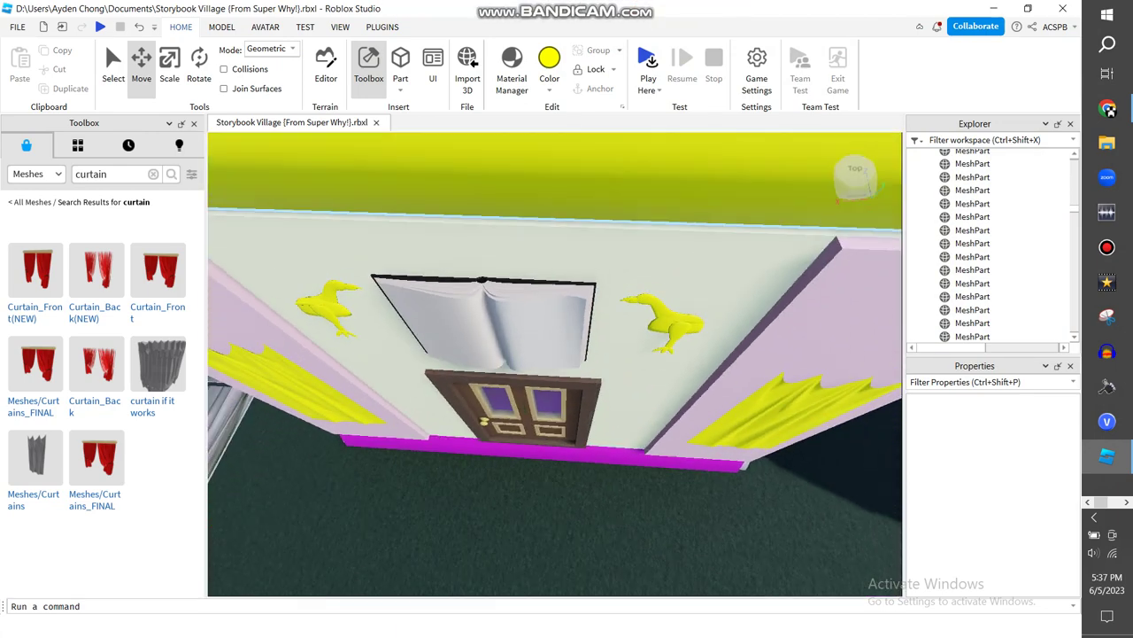
key("s")
key("w")
left_click(153, 175)
type("teleport")
key("Return")
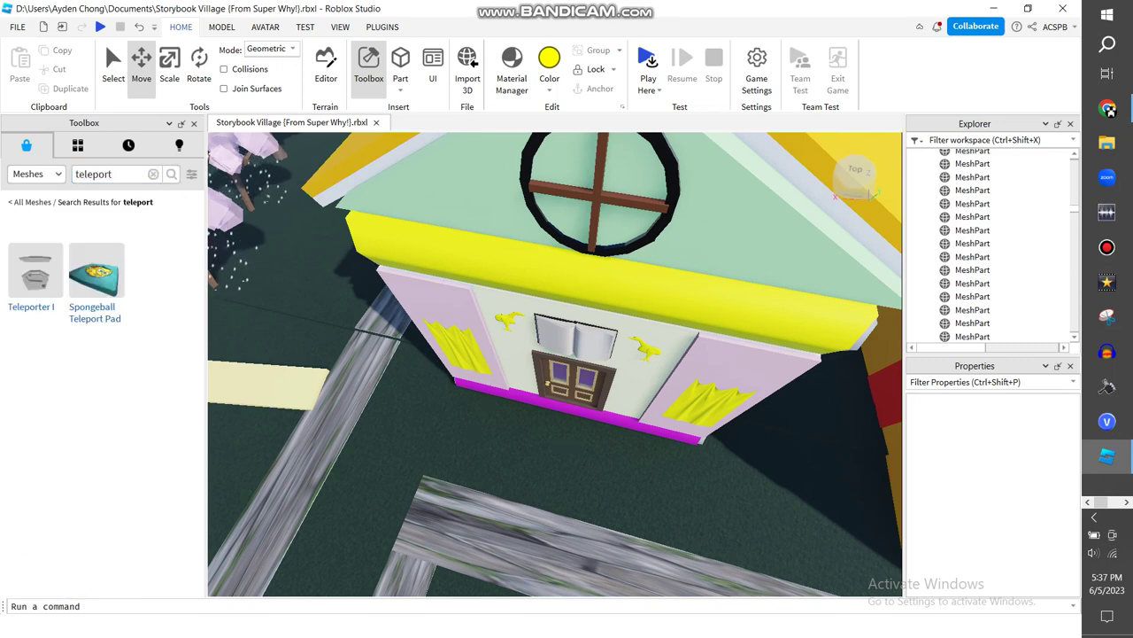
left_click(35, 175)
left_click(30, 193)
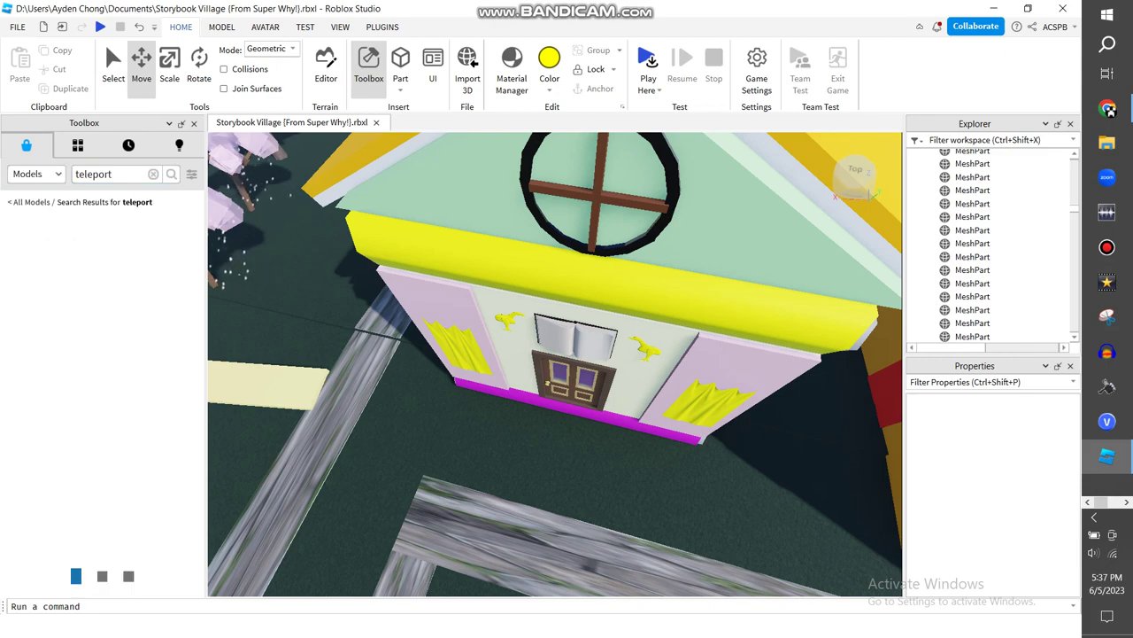
Step: Insert the Easy Teleport pads with the green and red pad near the library and group them as a model
right_click_drag(555, 364, 575, 288)
key("w")
key("s")
key("w")
key("s")
key("w")
key("s")
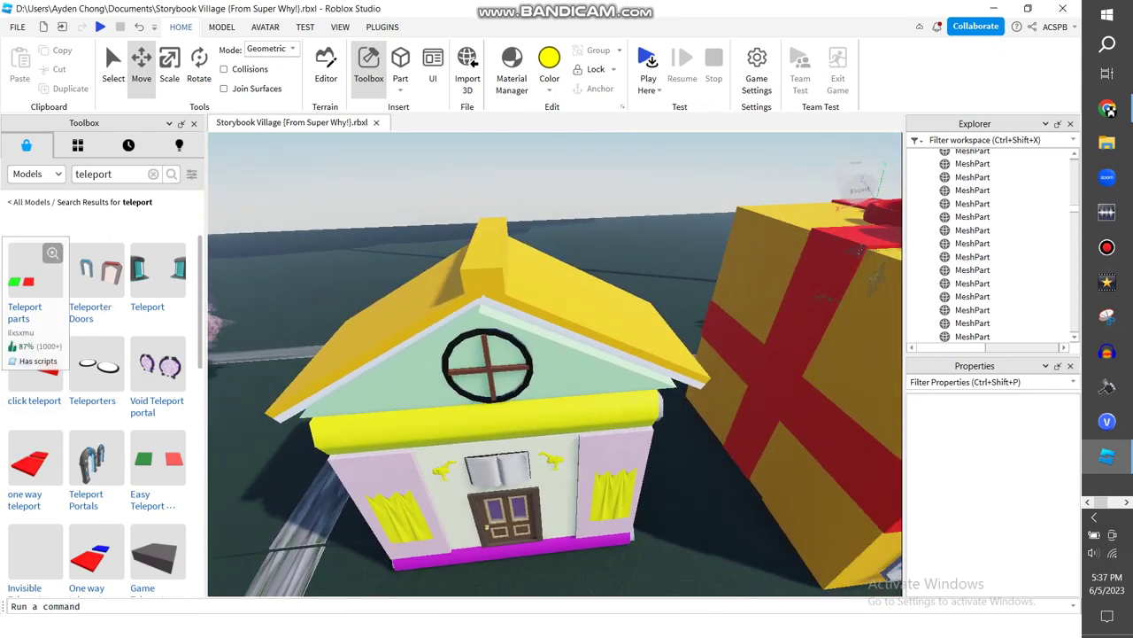
left_click(159, 462)
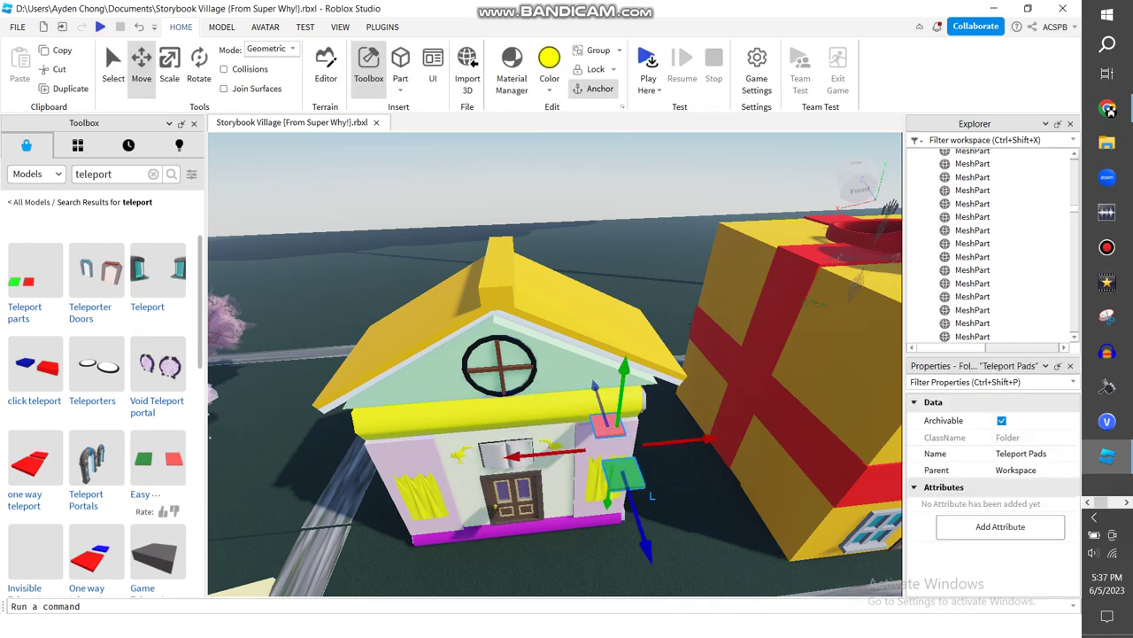
right_click(603, 428)
left_click(655, 144)
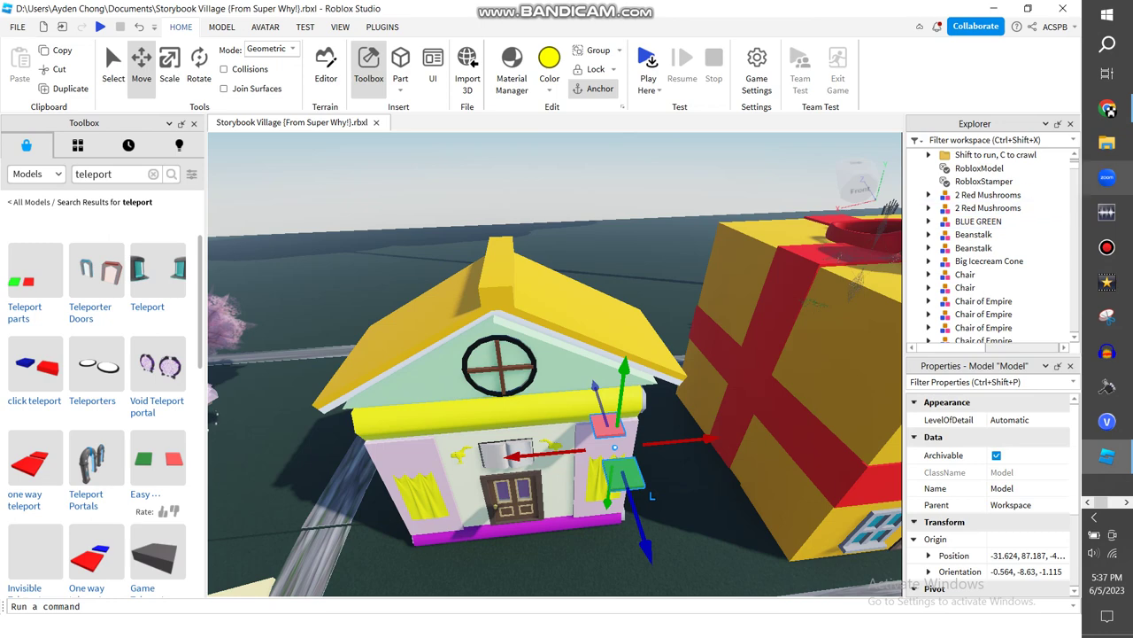
Step: Move the grouped teleport pads inside the library onto the purple floor
left_click(659, 177)
mouse_move(609, 425)
left_mouse_down()
mouse_move(662, 460)
mouse_move(645, 472)
mouse_move(604, 416)
left_mouse_up()
scroll(655, 460, "up", 5)
scroll(645, 472, "up", 5)
key("d")
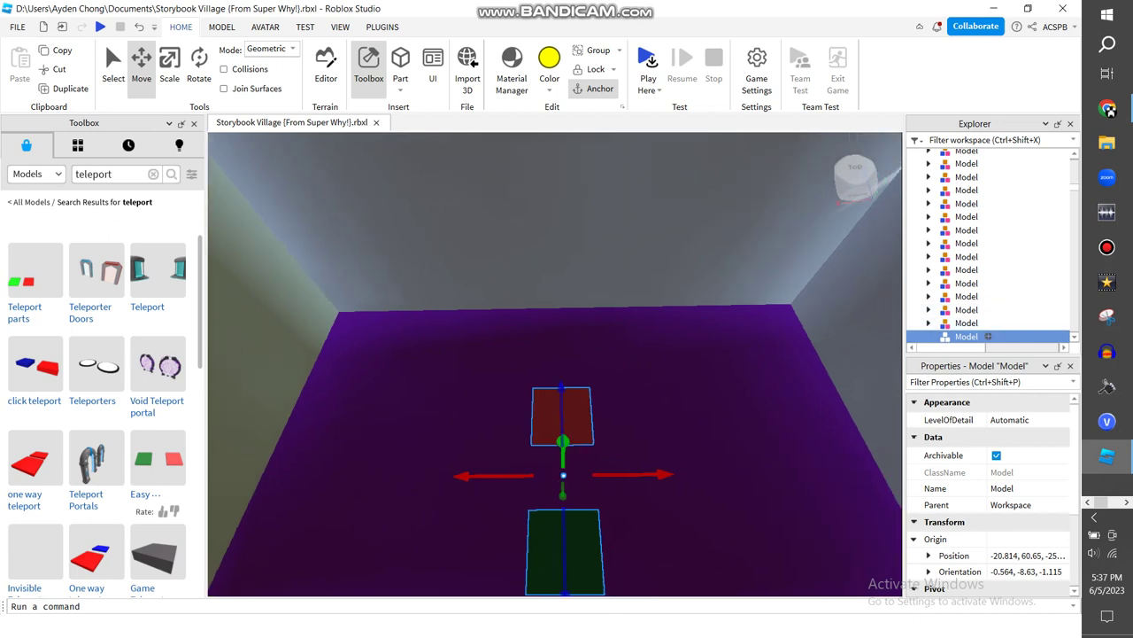
Step: Rename the teleport pads' model as Warp
left_click_drag(1074, 188, 1074, 192)
right_click(967, 185)
left_click(965, 105)
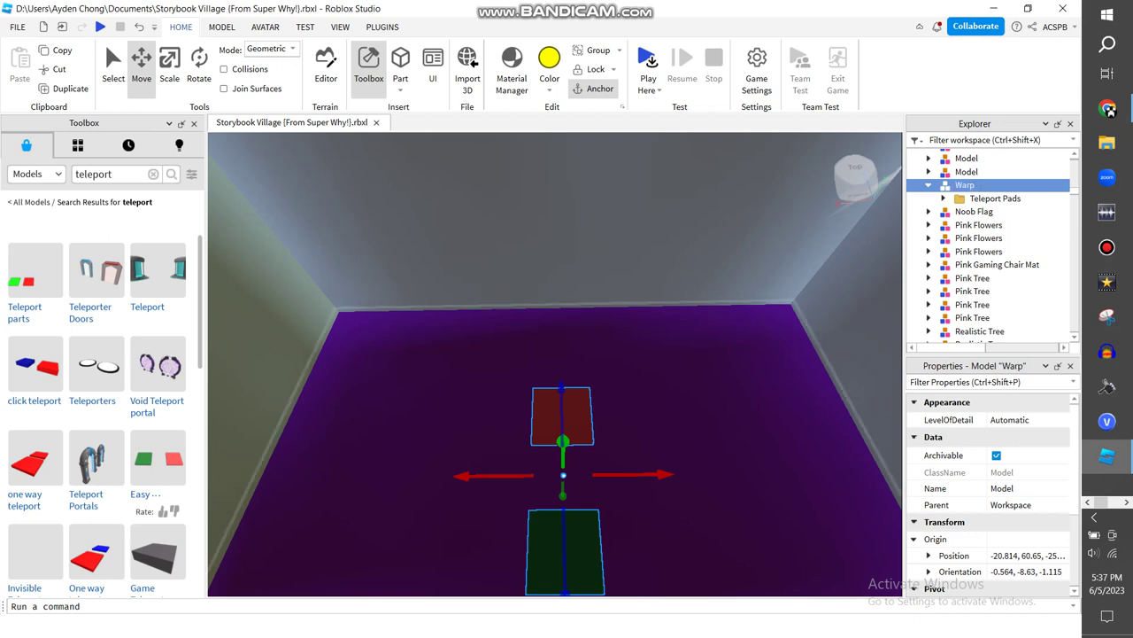
key("Return")
Step: Examine Pad1, Pad2 and OneWay in the Warp model's Teleport Pads folder and delete the Warp model
scroll(555, 363, "down", 3)
scroll(555, 364, "up", 4)
right_click_drag(556, 364, 566, 407)
left_click(944, 198)
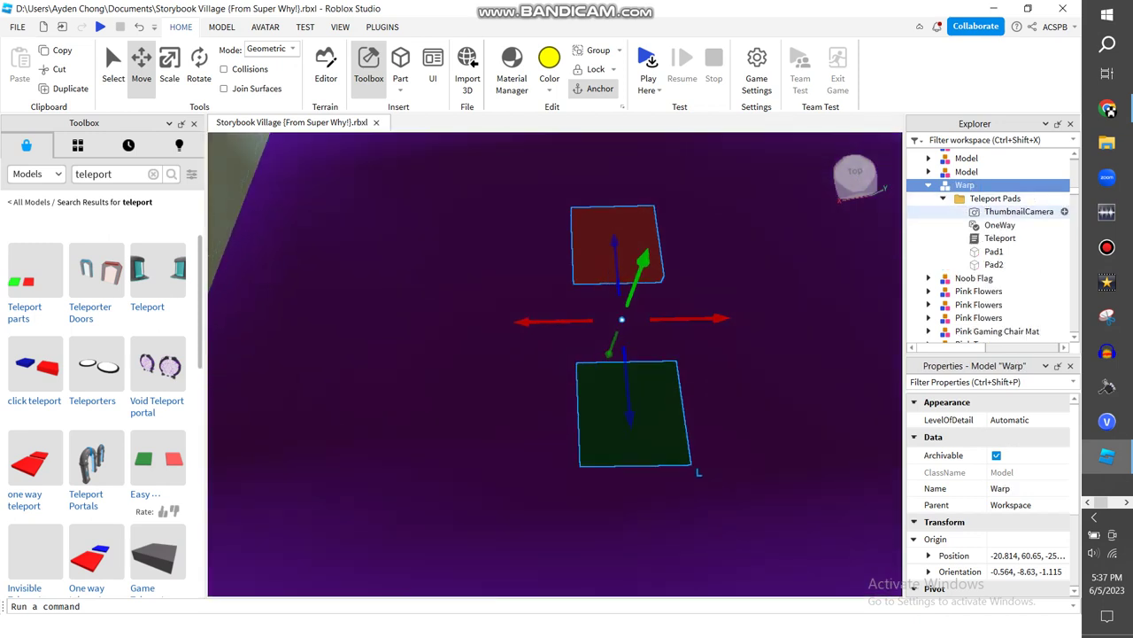
left_click(994, 251)
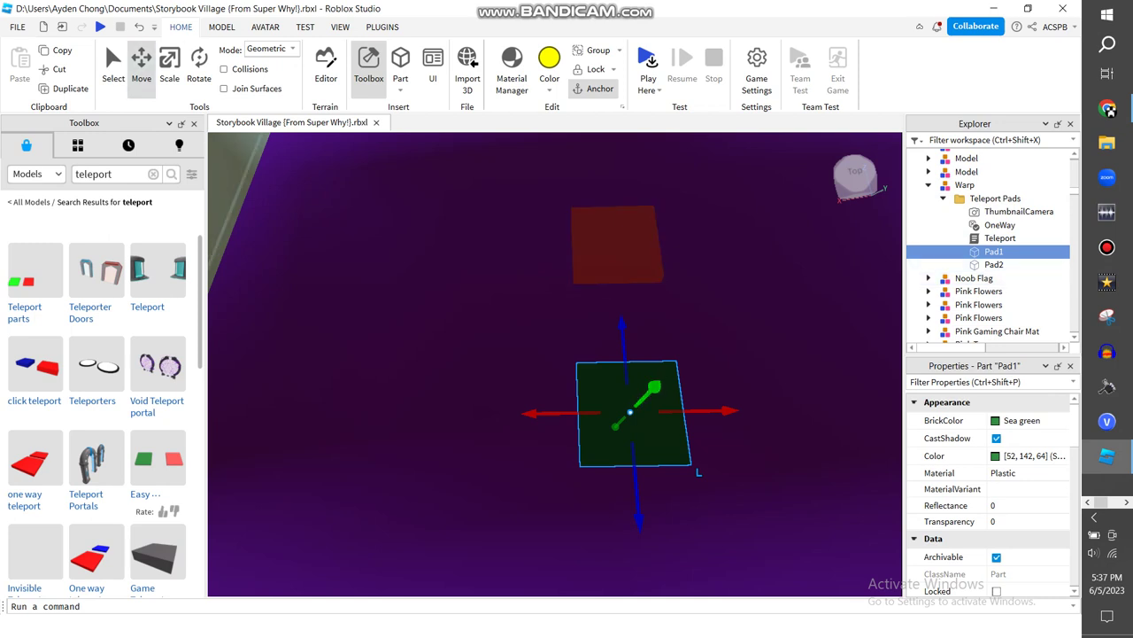
left_click(993, 265)
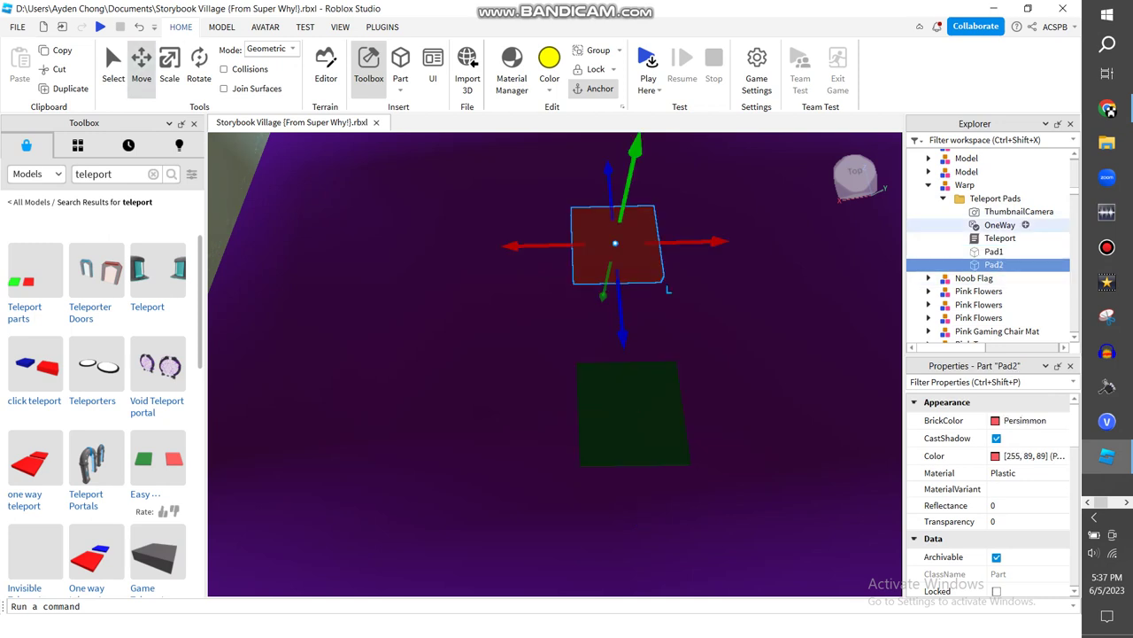
left_click(1000, 225)
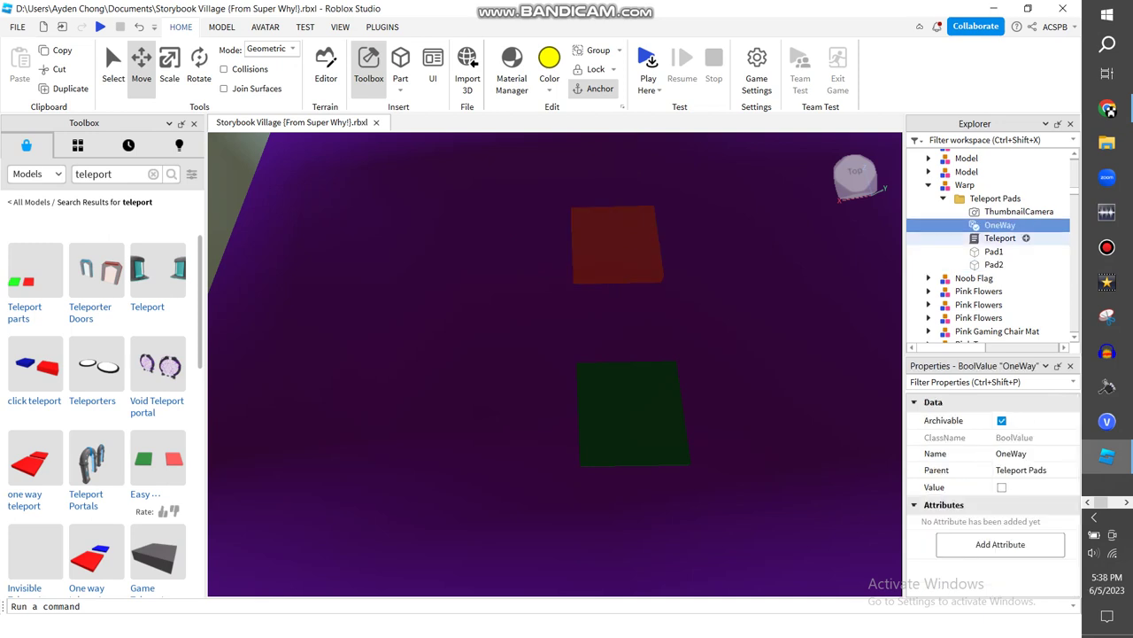
right_click(965, 185)
left_click(961, 88)
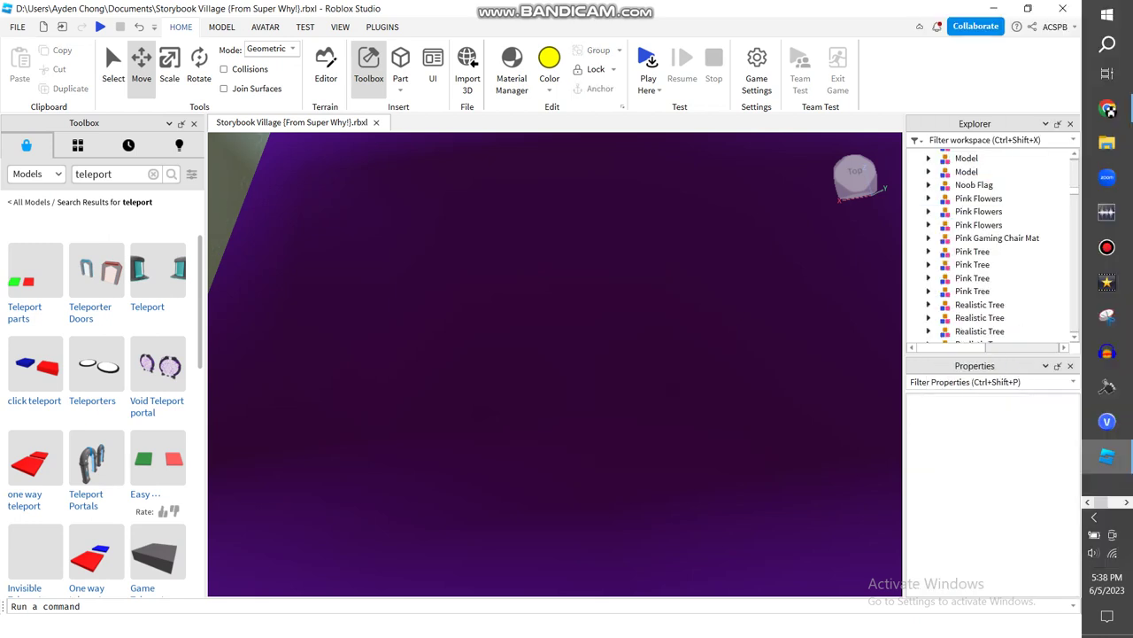
Step: Insert the click teleport model onto the library's purple floor, locate its parts in the Explorer and dismiss the antivirus pop-up
scroll(36, 327, "down", 1)
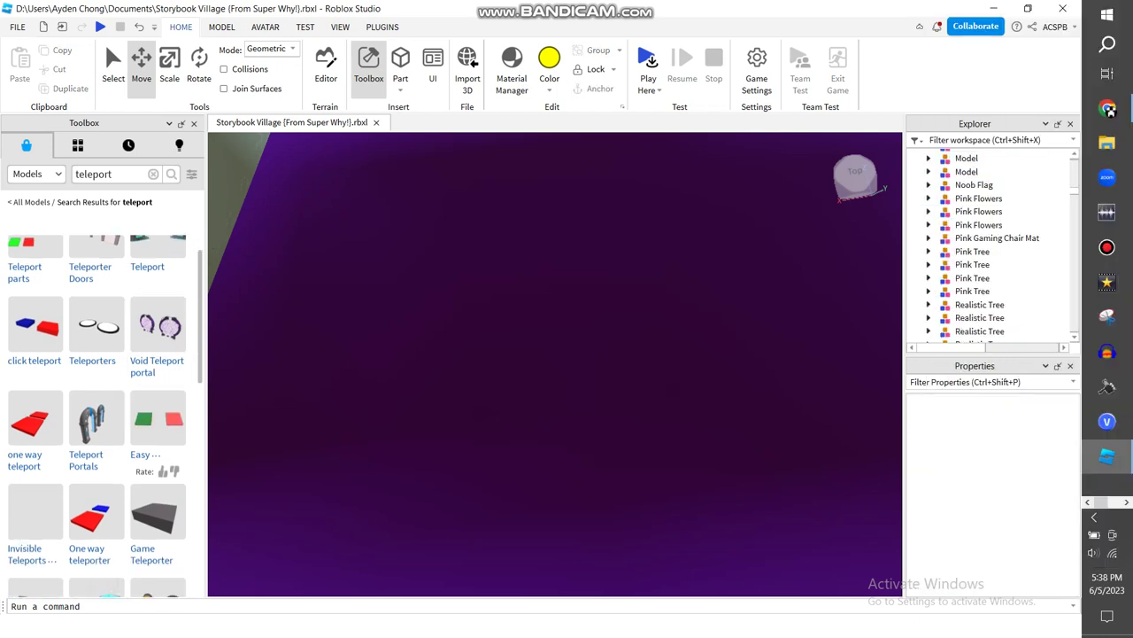
left_click(34, 327)
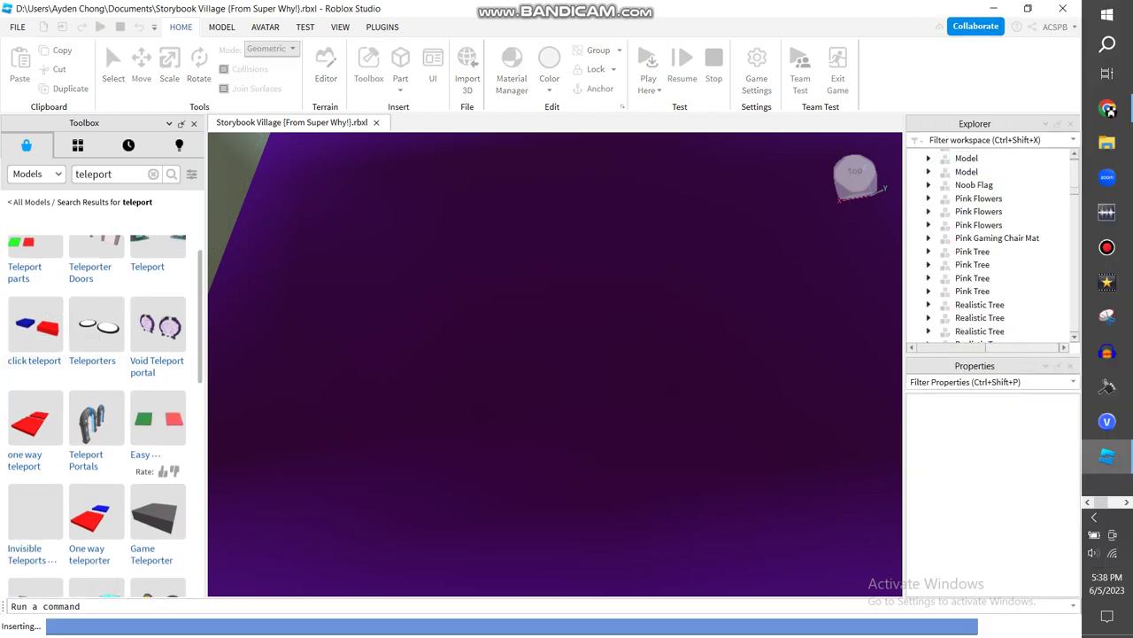
left_click_drag(617, 353, 639, 330)
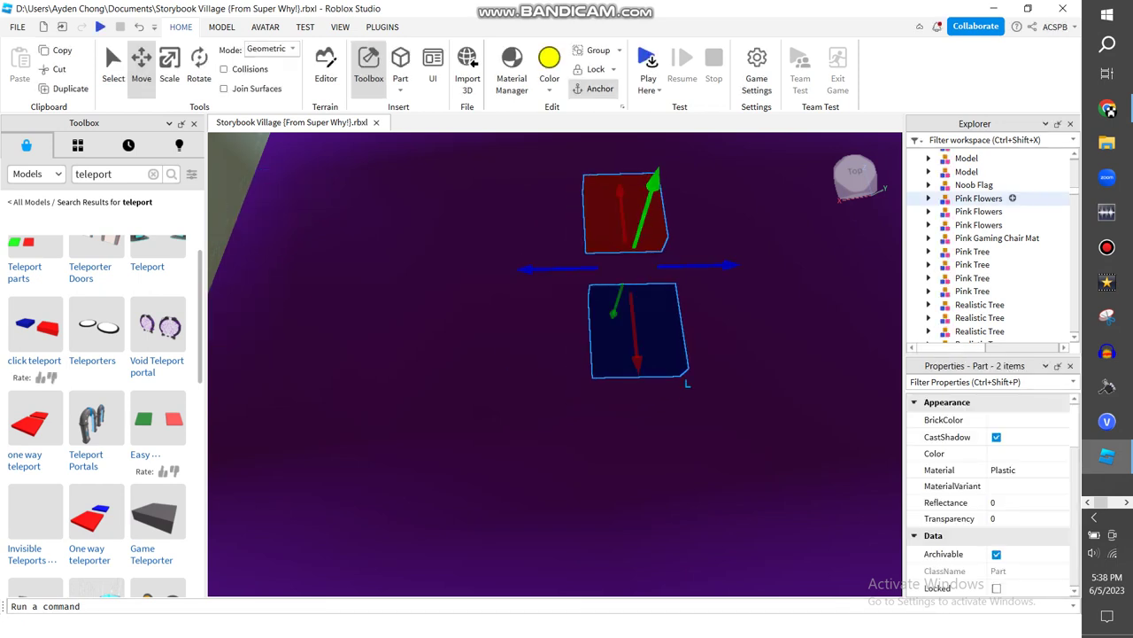
left_click_drag(1075, 185, 1075, 330)
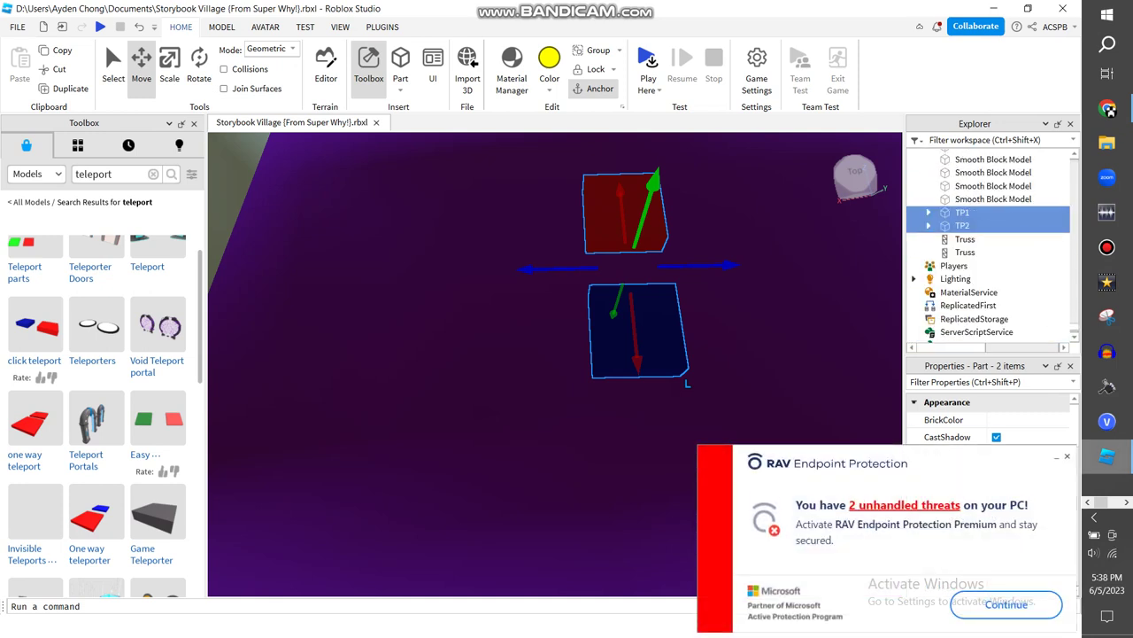
left_click(1067, 456)
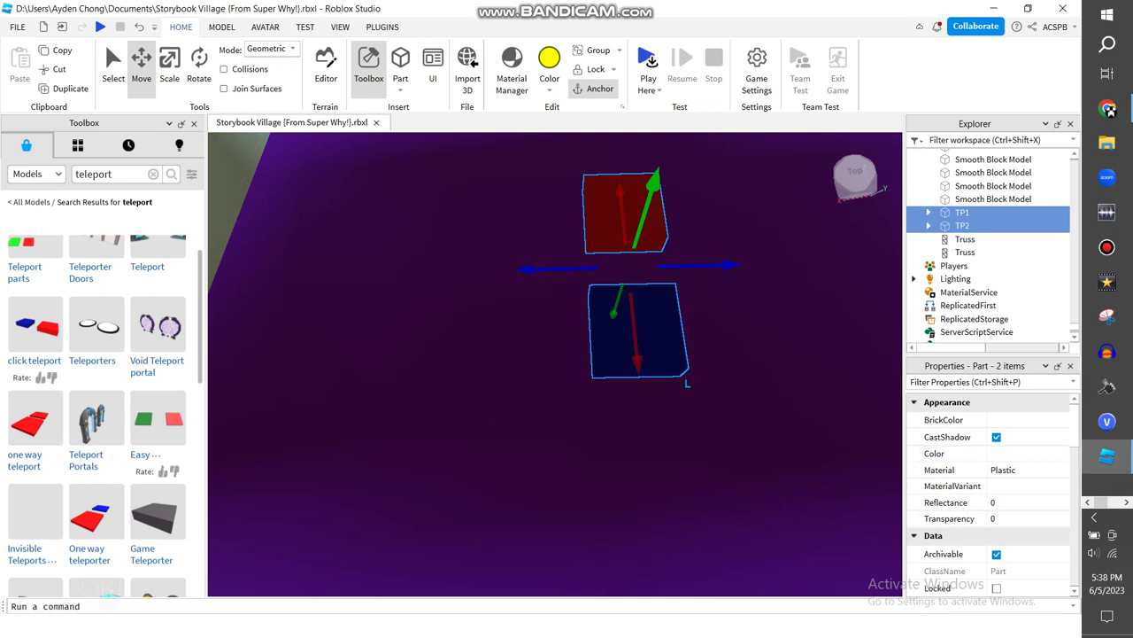
Step: Group the TP1 and TP2 pads as a folder and delete that folder
right_click_drag(661, 212, 656, 210)
right_click(666, 212)
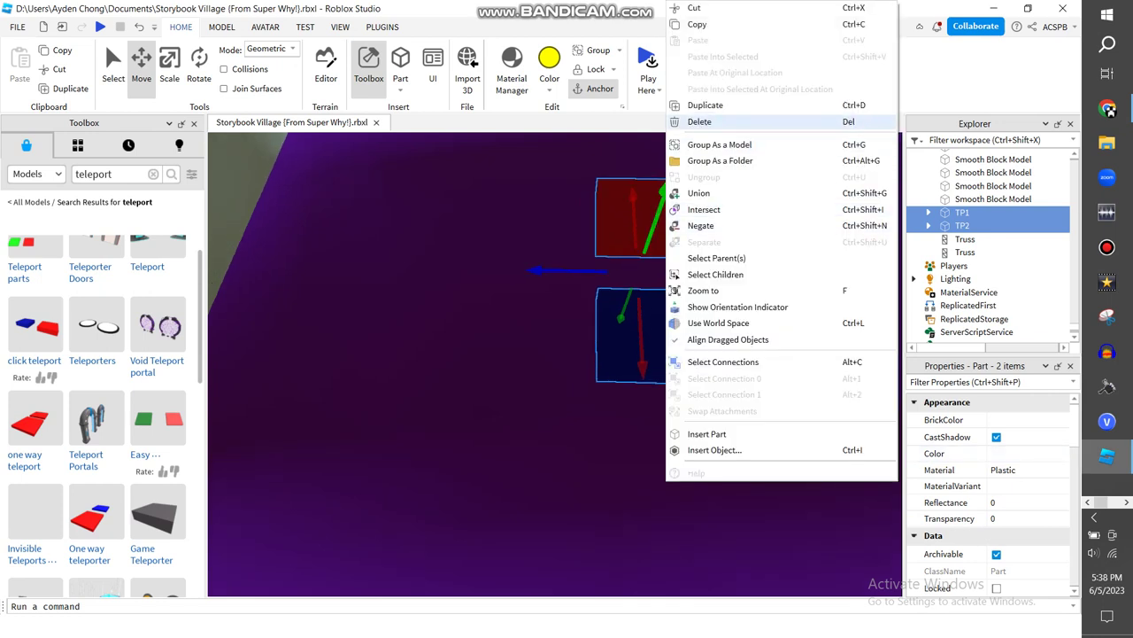
left_click(719, 161)
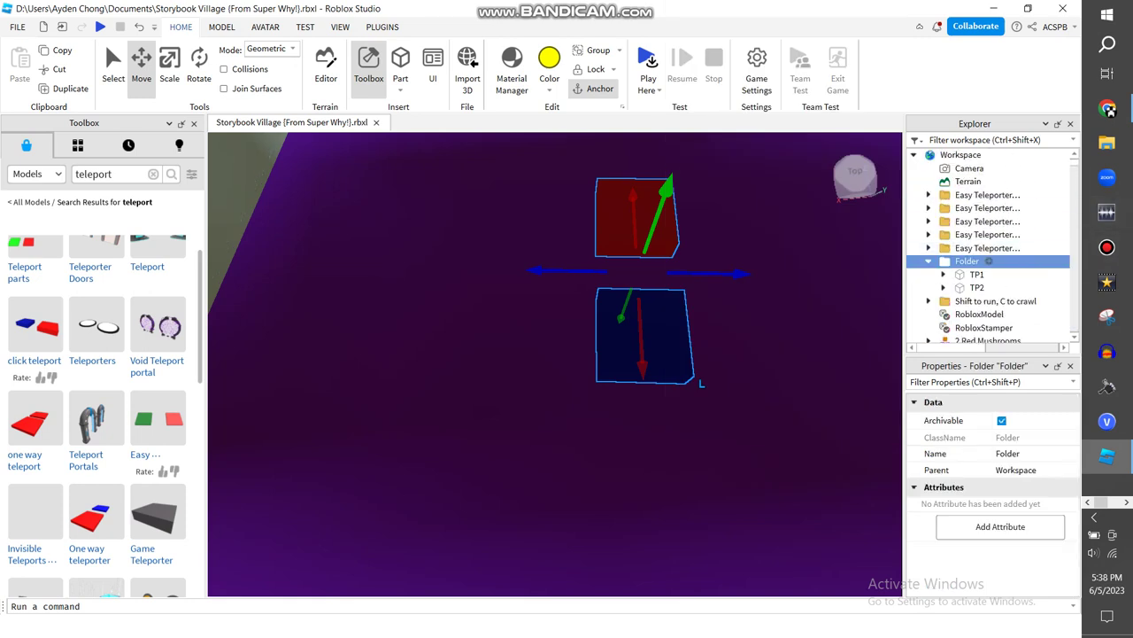
right_click(988, 262)
left_click(959, 89)
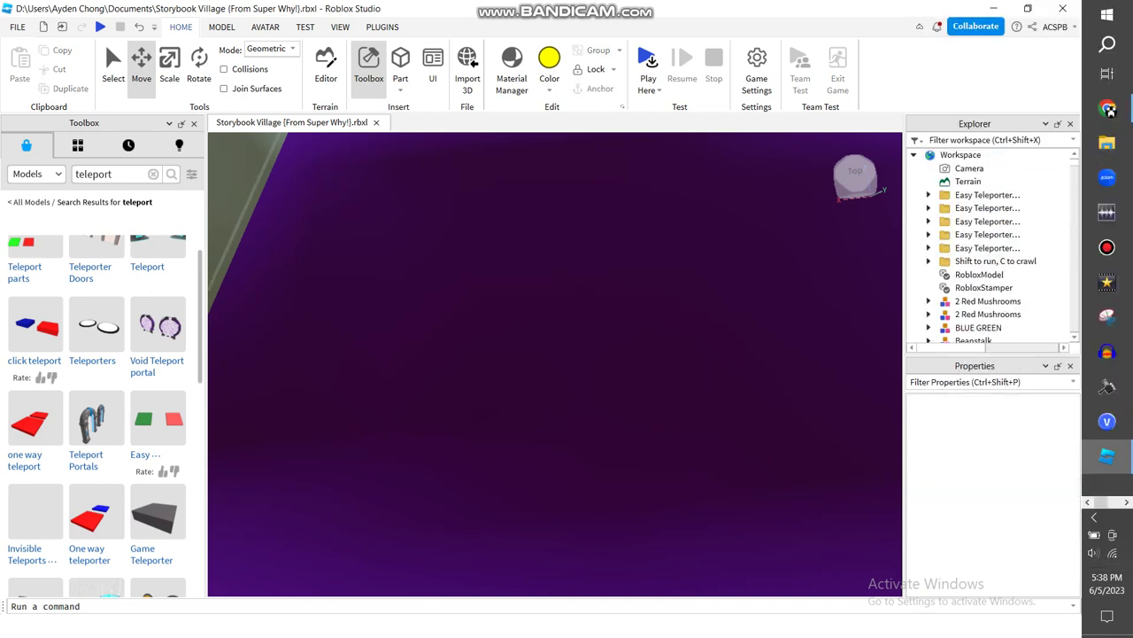
Step: Insert the E to Teleport model onto the library's purple floor and remove its two pads again
scroll(102, 408, "up", 1)
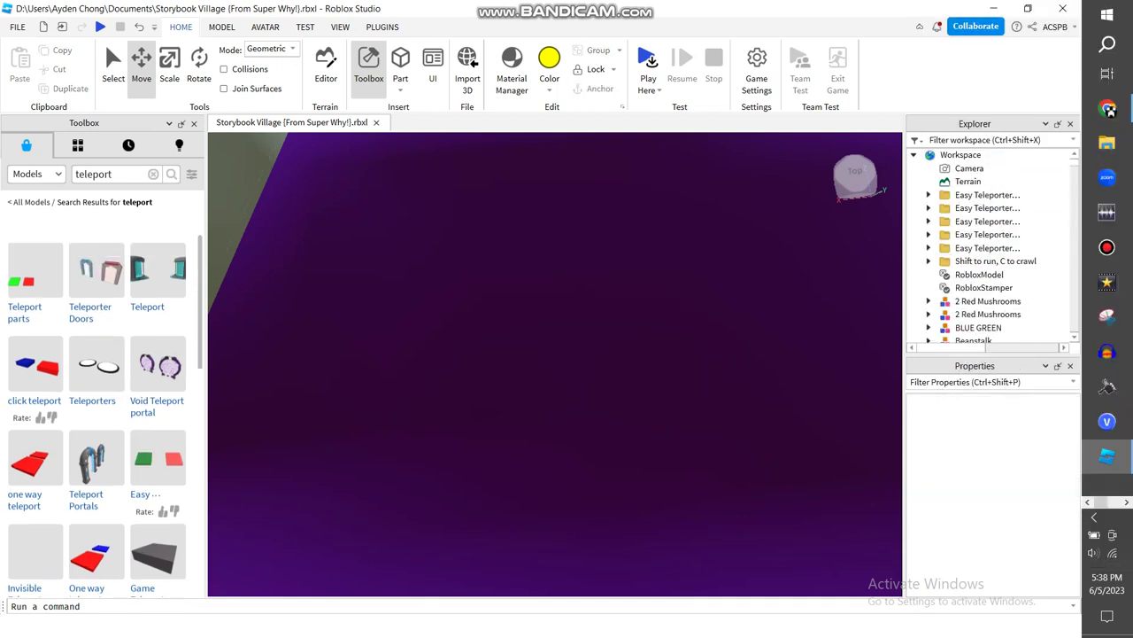
right_click_drag(555, 364, 593, 359)
scroll(555, 364, "down", 3)
scroll(555, 364, "up", 2)
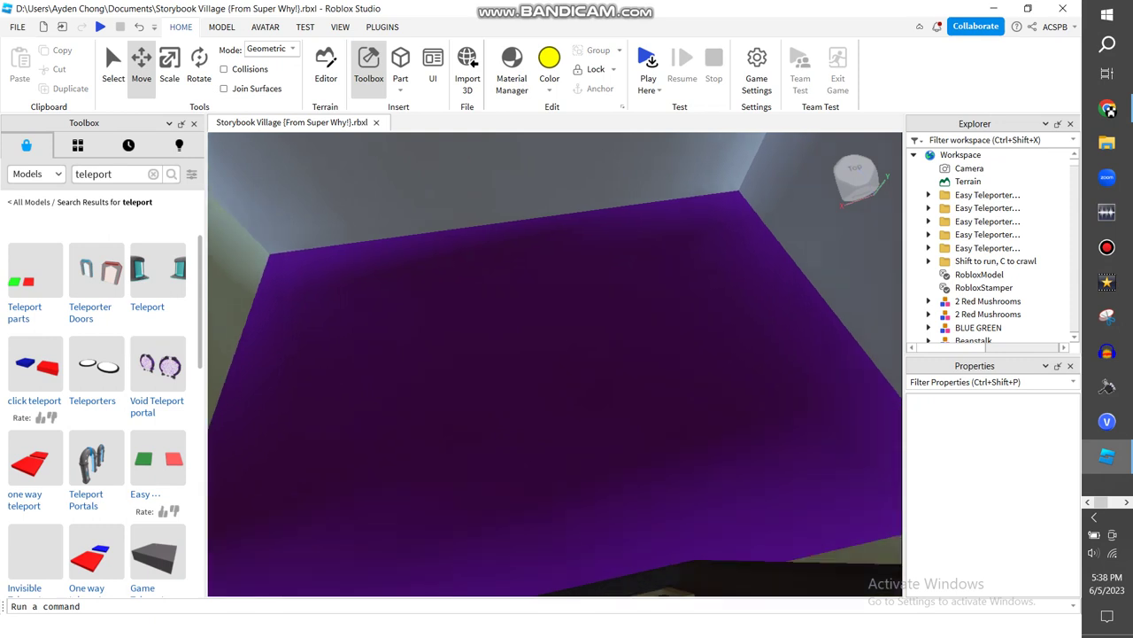
scroll(102, 407, "down", 8)
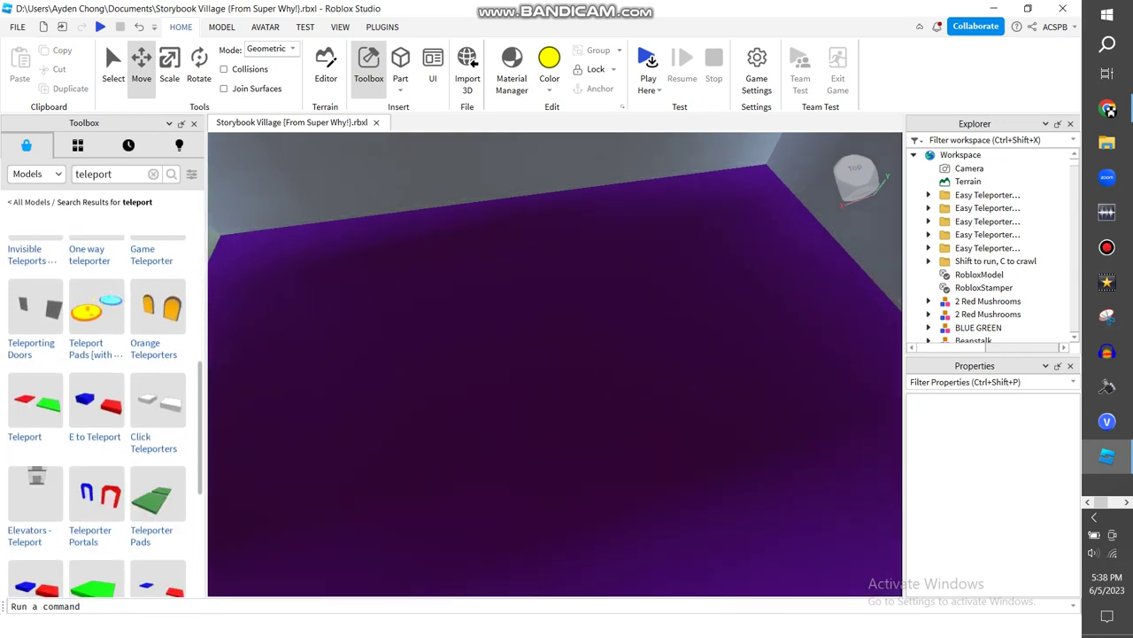
scroll(97, 354, "down", 2)
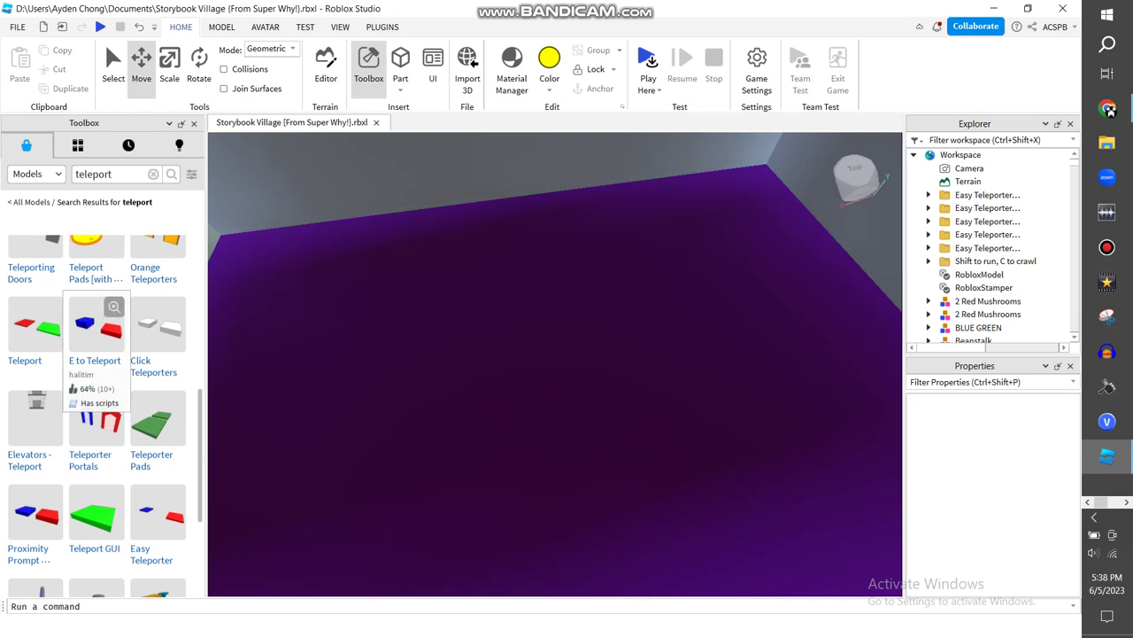
left_click_drag(96, 326, 574, 375)
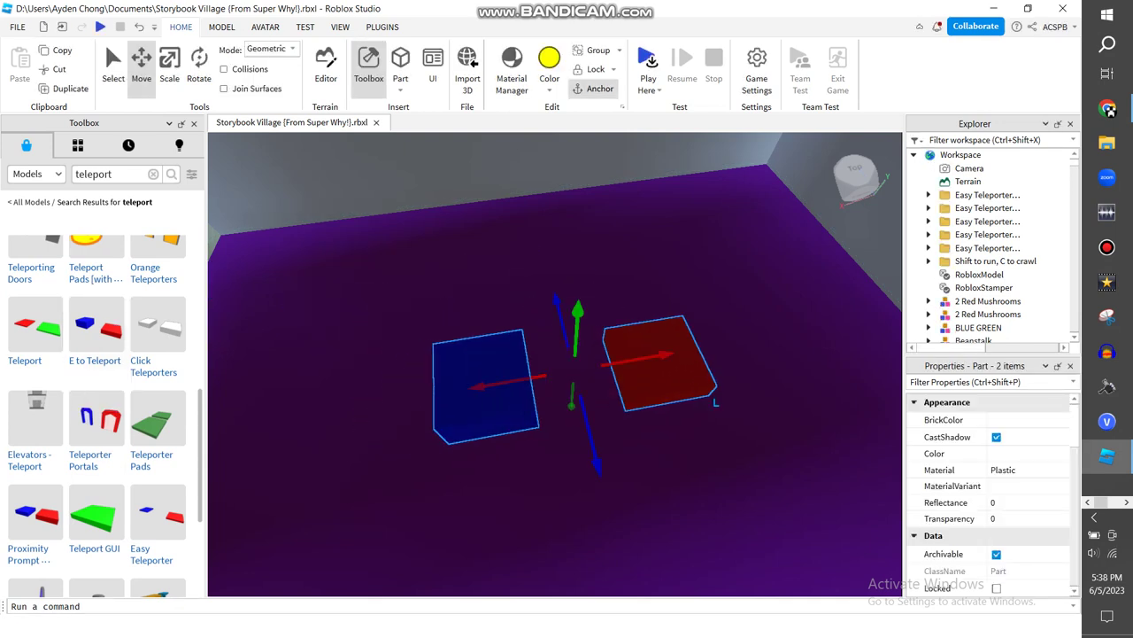
right_click(660, 367)
left_click(695, 122)
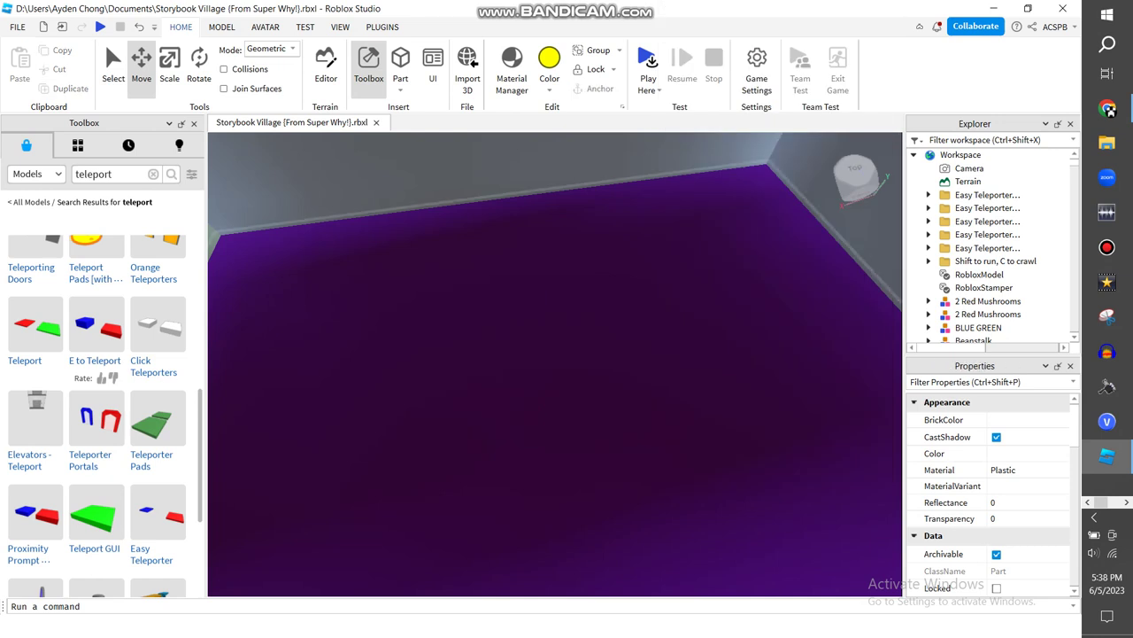
Step: Insert the click teleport model onto the library's purple floor and group its two pads as a model
scroll(98, 372, "up", 1)
scroll(97, 417, "up", 10)
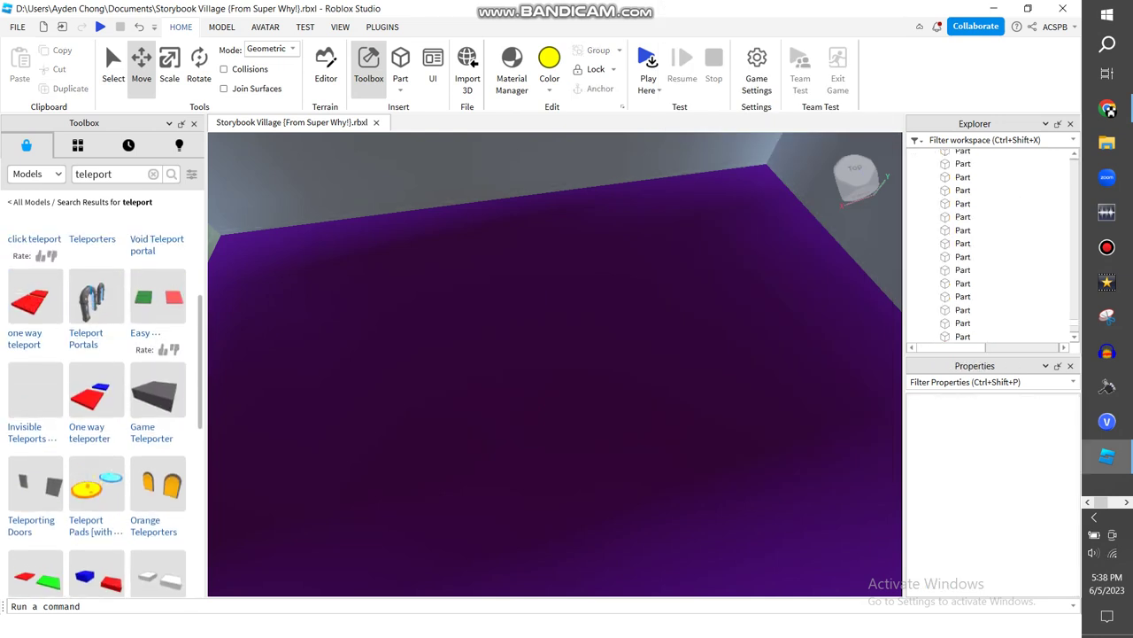
left_click_drag(36, 365, 549, 384)
scroll(551, 385, "down", 2)
scroll(609, 354, "up", 3)
right_click_drag(664, 359, 609, 350)
right_click(610, 351)
left_click(662, 144)
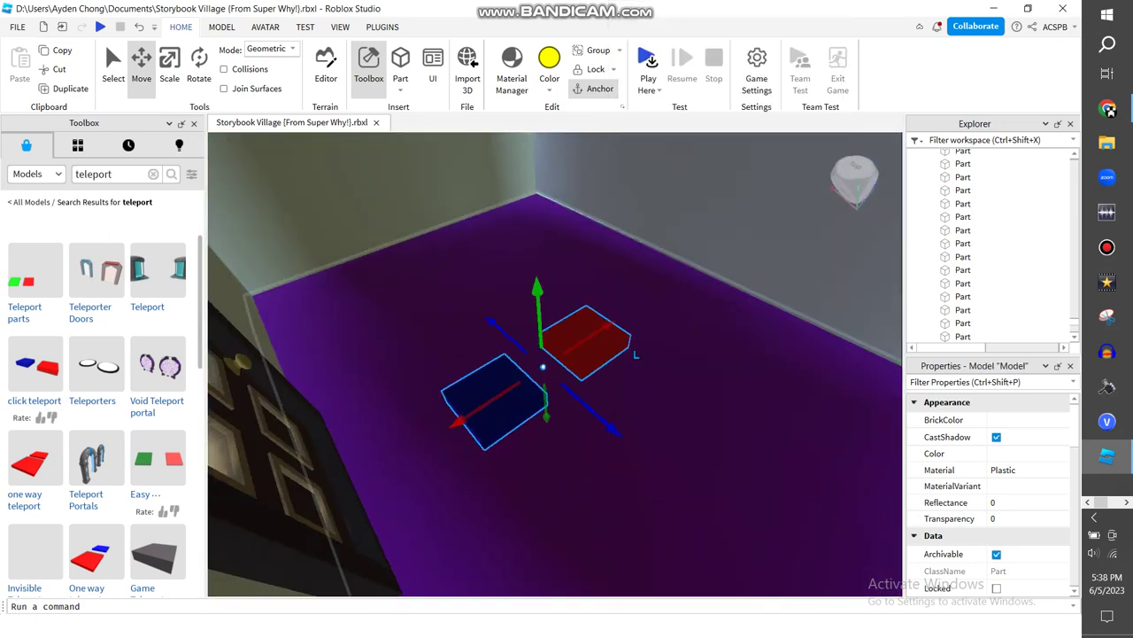
Step: Select the grouped teleport pads on the library floor and expand their model to list TP1 and TP2
scroll(610, 354, "down", 4)
right_click_drag(609, 355, 669, 297)
scroll(668, 297, "up", 3)
scroll(609, 354, "down", 5)
right_click_drag(609, 354, 602, 283)
left_click(602, 284)
scroll(567, 354, "up", 5)
right_click_drag(567, 354, 619, 399)
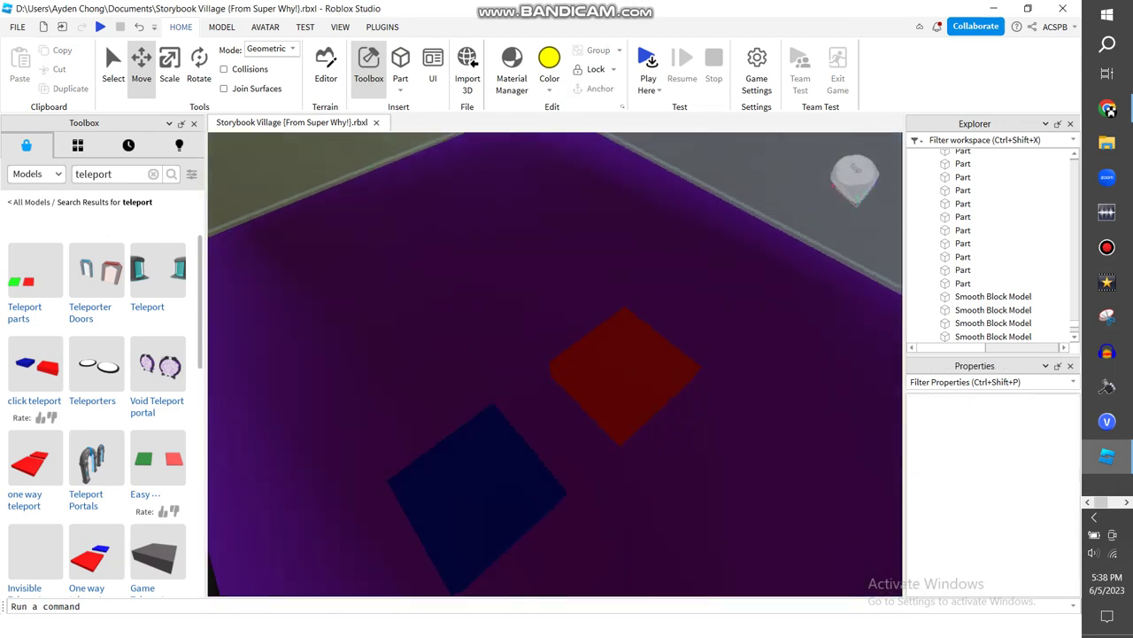
scroll(620, 381, "down", 1)
left_click(620, 381)
left_click(929, 155)
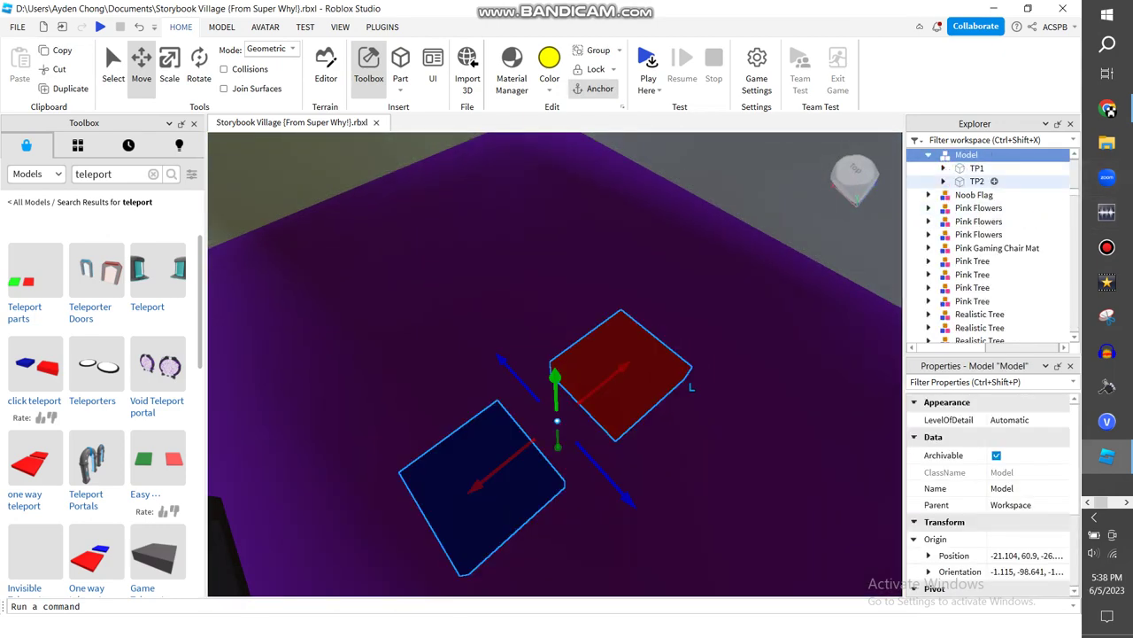
Step: Try to move the TP2 pad up out of the library and over the village
left_click(978, 182)
mouse_move(636, 311)
left_mouse_down()
mouse_move(586, 310)
mouse_move(635, 318)
mouse_move(641, 308)
left_mouse_up()
scroll(586, 310, "up", 4)
right_click_drag(635, 318, 641, 308)
left_click_drag(641, 308, 560, 303)
right_click_drag(641, 308, 559, 303)
left_click_drag(560, 303, 632, 298)
right_click_drag(559, 303, 632, 299)
left_click_drag(632, 298, 714, 416)
scroll(658, 400, "down", 5)
Step: Try to select the TP1 pad from outside the library and undo the TP2 pad's move
left_click(978, 168)
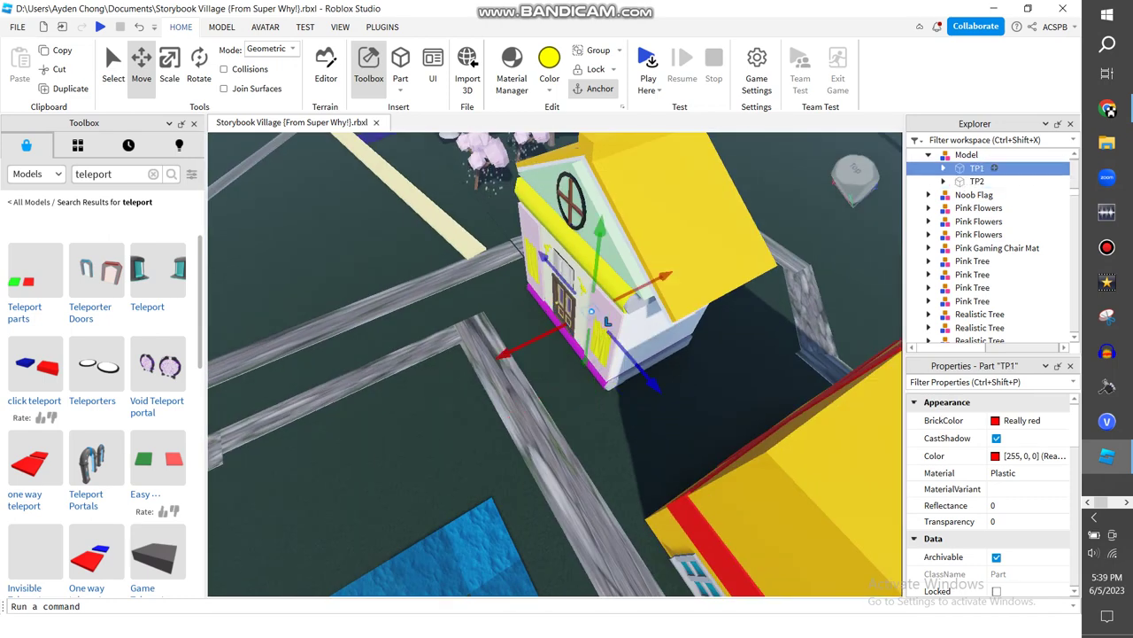
left_click(640, 327)
scroll(639, 328, "up", 6)
right_click_drag(640, 328, 593, 261)
scroll(620, 266, "down", 8)
scroll(594, 283, "down", 1)
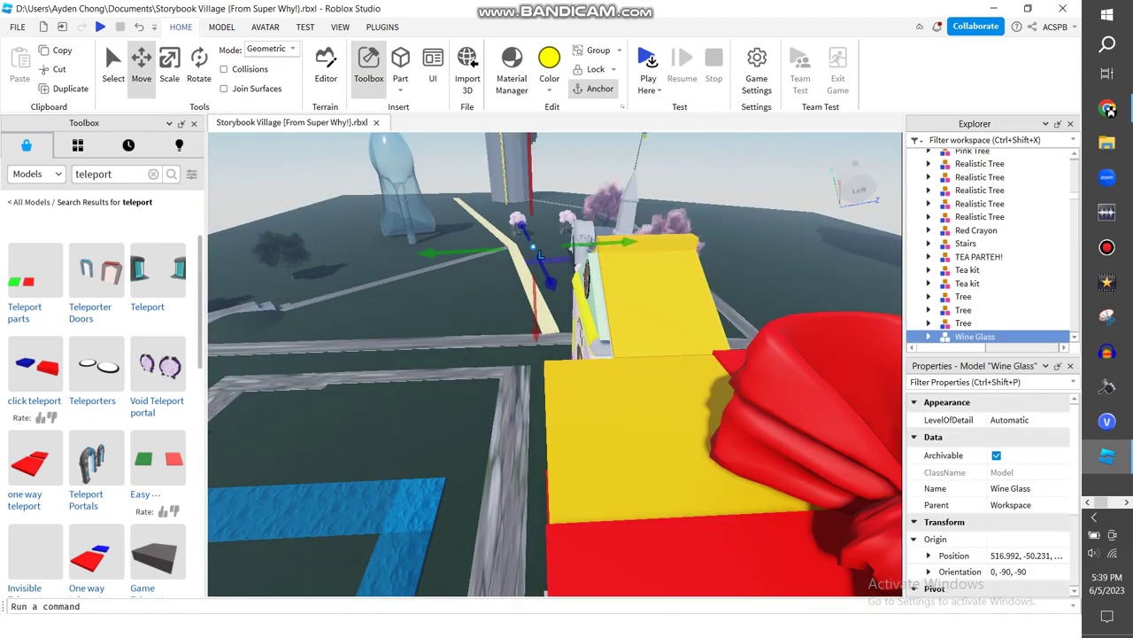
key("ctrl+z")
Step: Move the dark blue TP1 pad along the library floor, away from the door and partly over TP2
right_click_drag(593, 283, 575, 408)
scroll(611, 354, "up", 6)
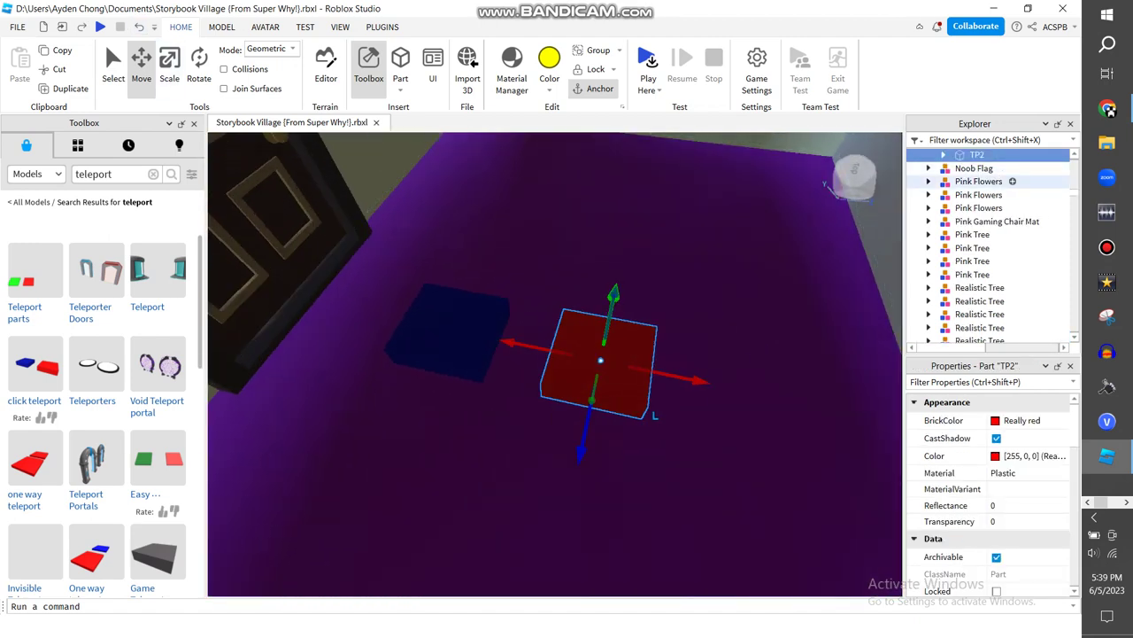
scroll(987, 239, "up", 2)
left_click(983, 226)
left_click_drag(544, 349, 749, 391)
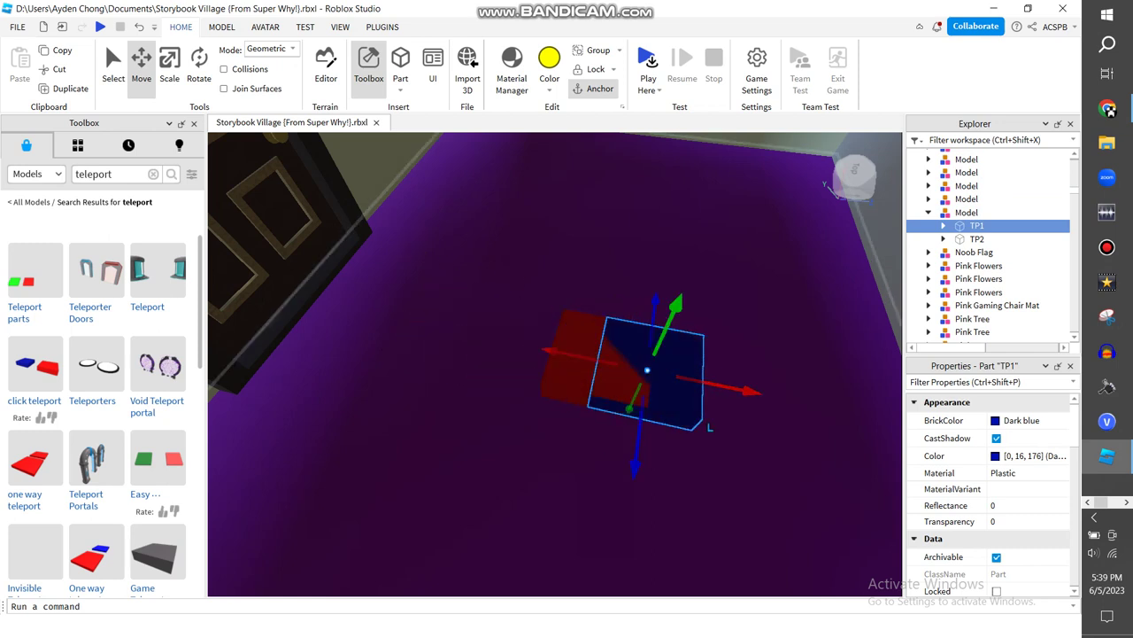
Step: Move the red TP2 pad vertically out of the library, far away from TP1
left_click(984, 239)
left_click_drag(615, 295, 644, 368)
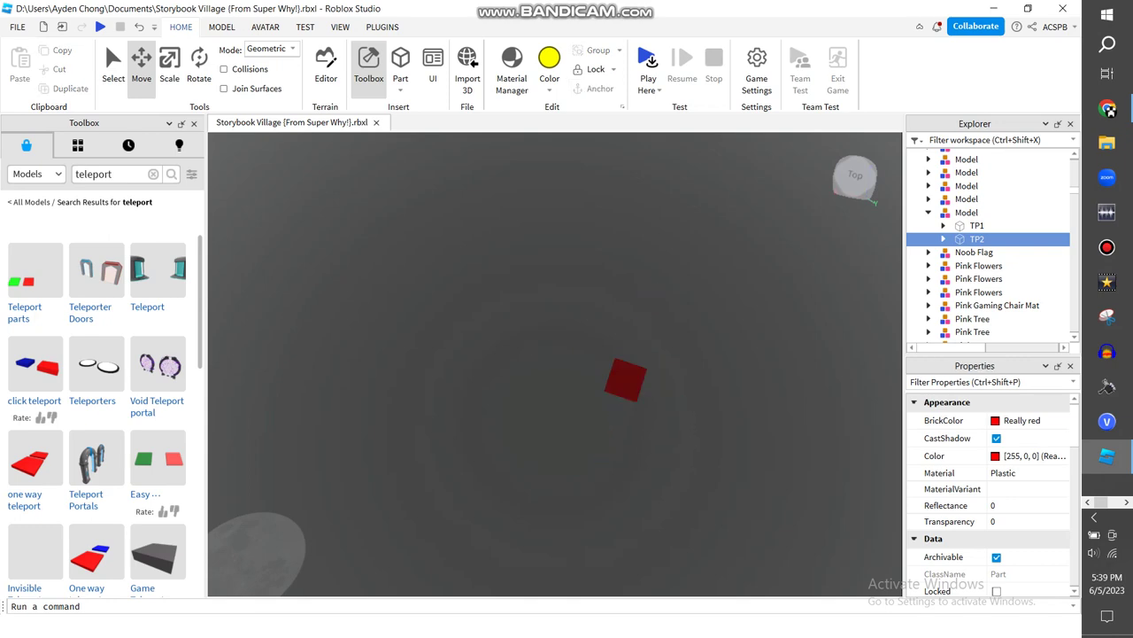